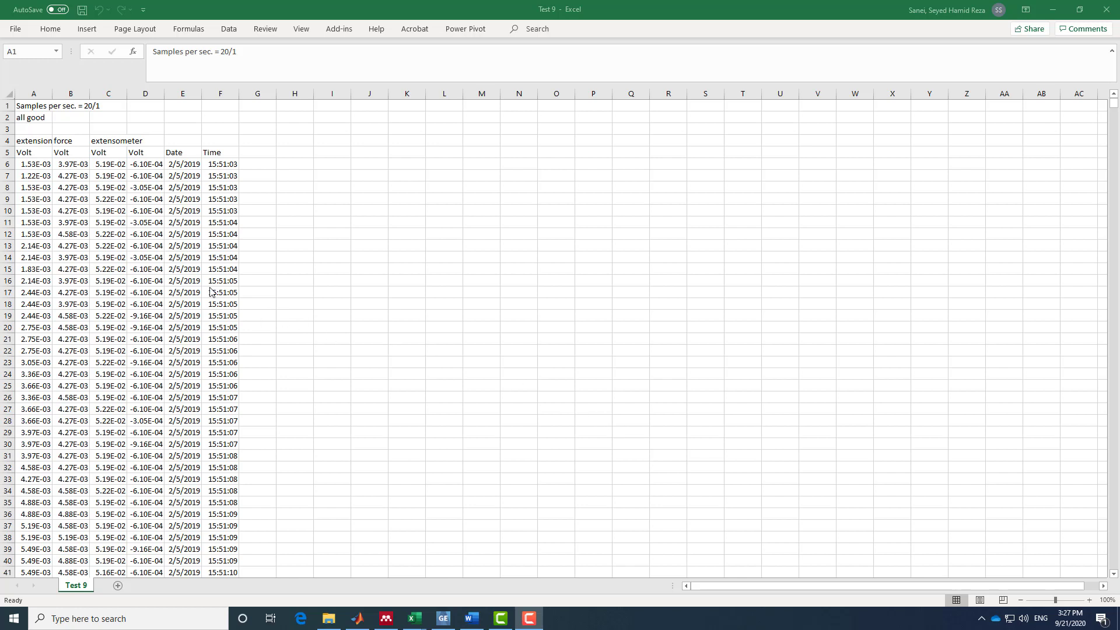
Step: Widen columns A through D so the extension, force and extensometer voltage data have more room
{"action": "left_click", "coordinate": [51, 93]}
{"action": "left_click_drag", "start_coordinate": [51, 93], "coordinate": [320, 92]}
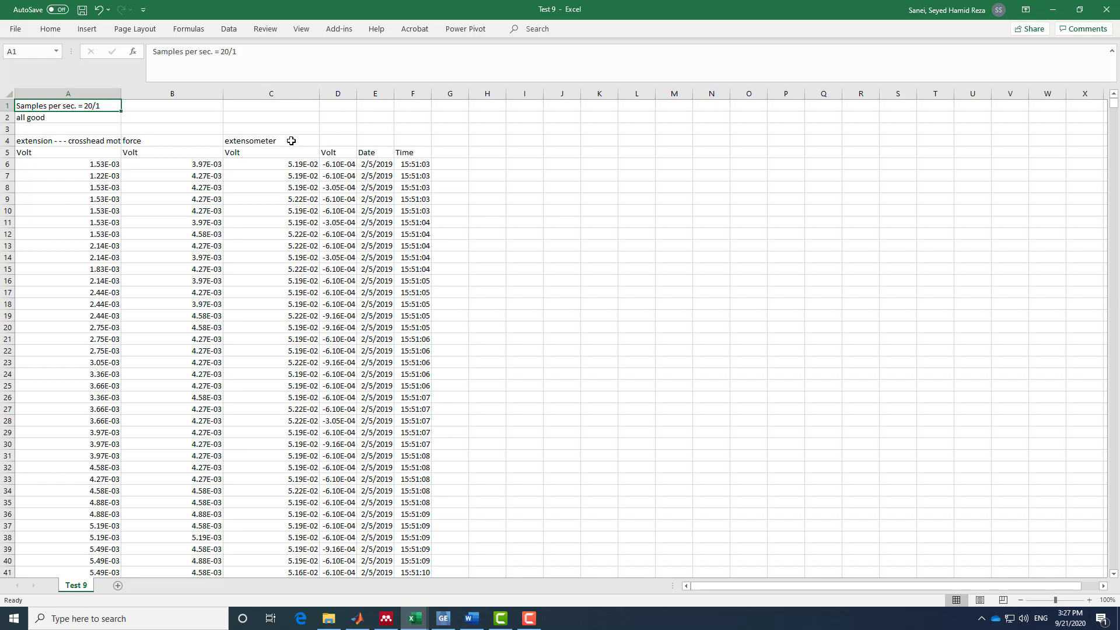
{"action": "left_click_drag", "start_coordinate": [357, 93], "coordinate": [393, 92]}
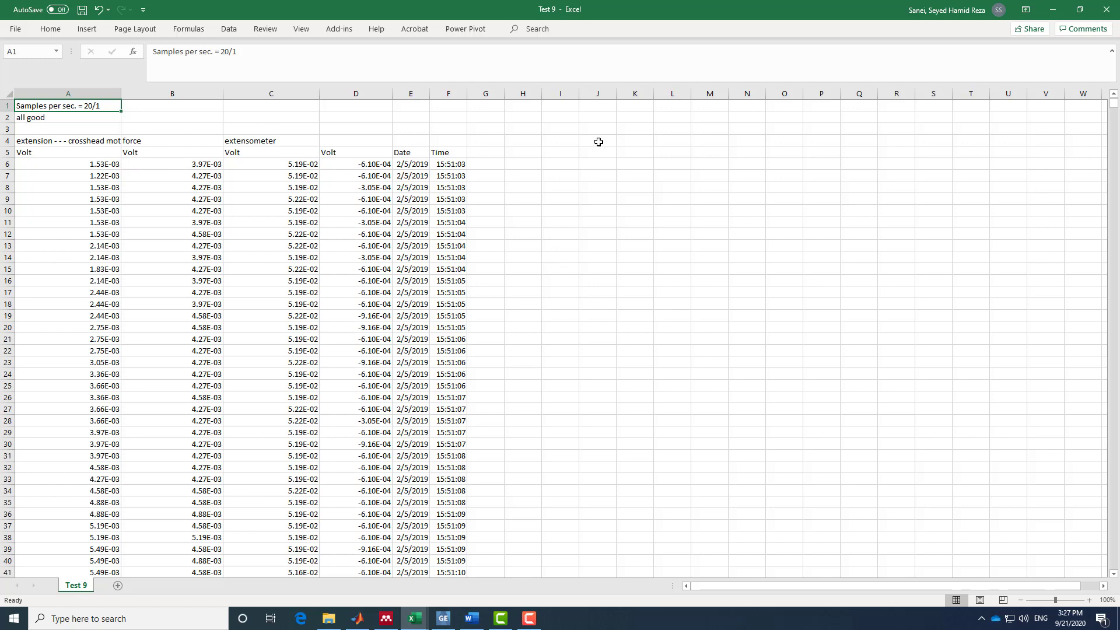
Step: Widen column H and enter the header "Displacement (in)" in H5
{"action": "left_click_drag", "start_coordinate": [515, 93], "coordinate": [624, 94]}
{"action": "left_click", "coordinate": [557, 152]}
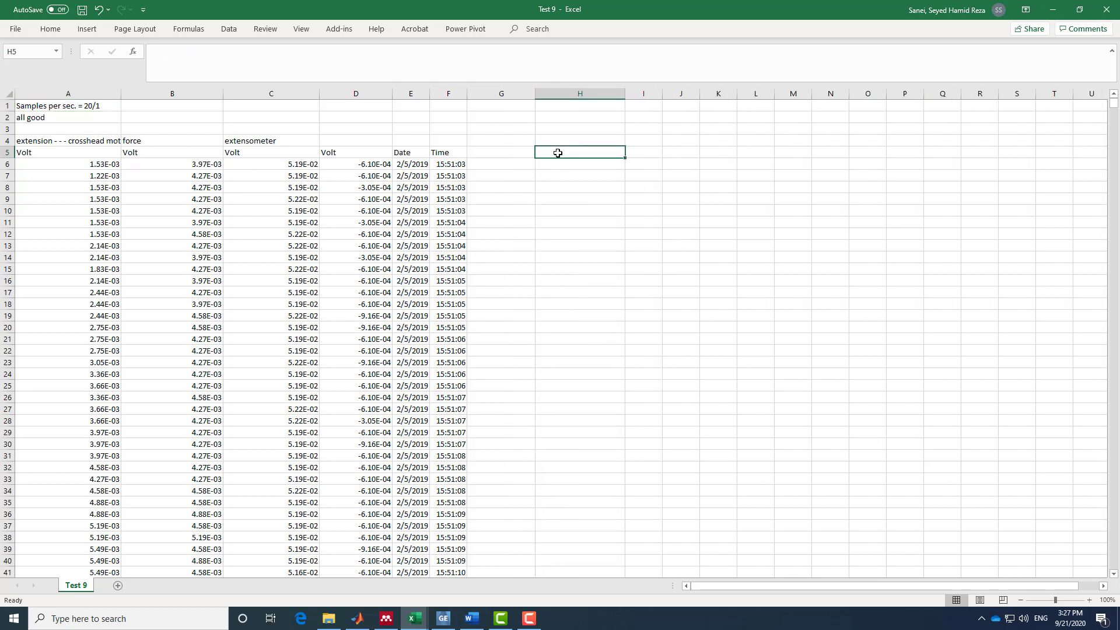
{"action": "type", "text": "Displacement"}
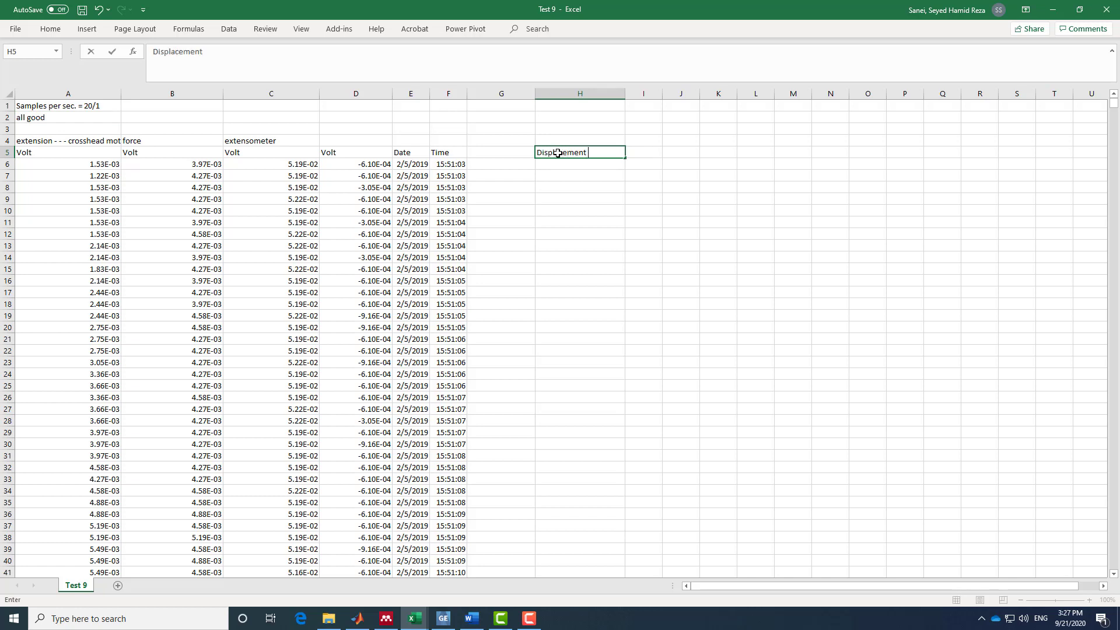
{"action": "type", "text": " (in)"}
Step: Enter the formula =A6*2.5 in H6 to convert the extension voltage to displacement
{"action": "left_click", "coordinate": [564, 169]}
{"action": "left_click", "coordinate": [299, 64]}
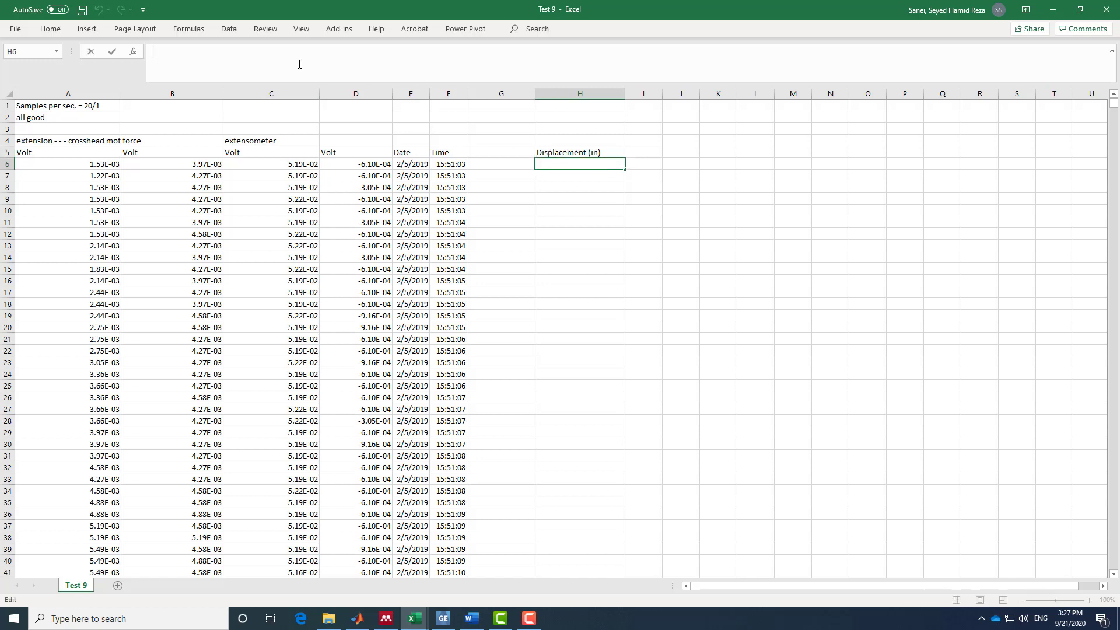
{"action": "type", "text": "="}
{"action": "left_click", "coordinate": [99, 168]}
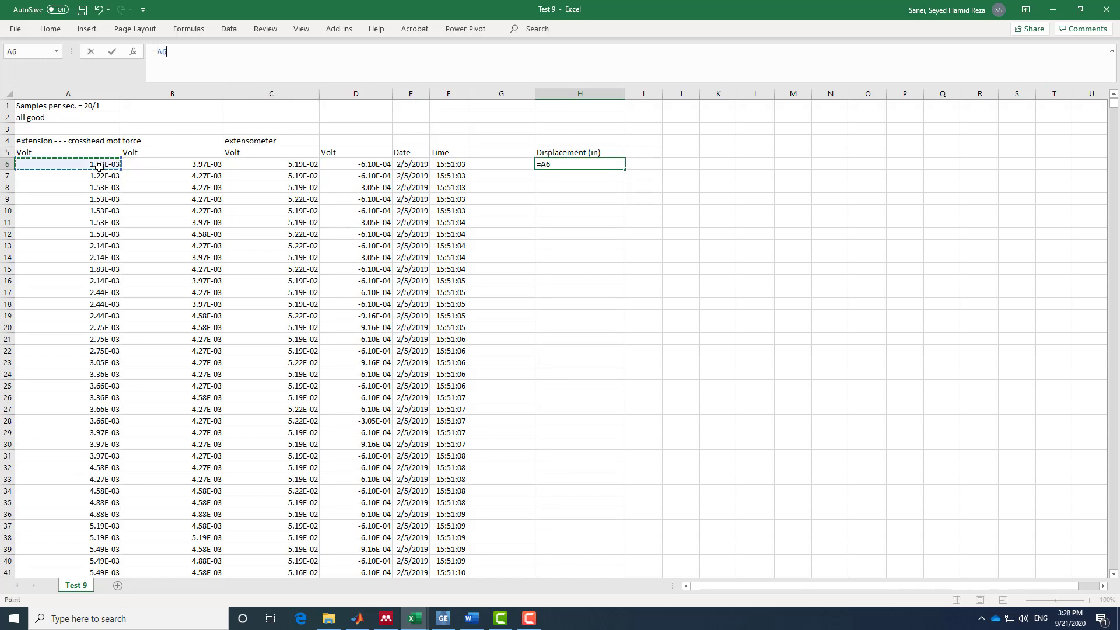
{"action": "type", "text": "*2.5"}
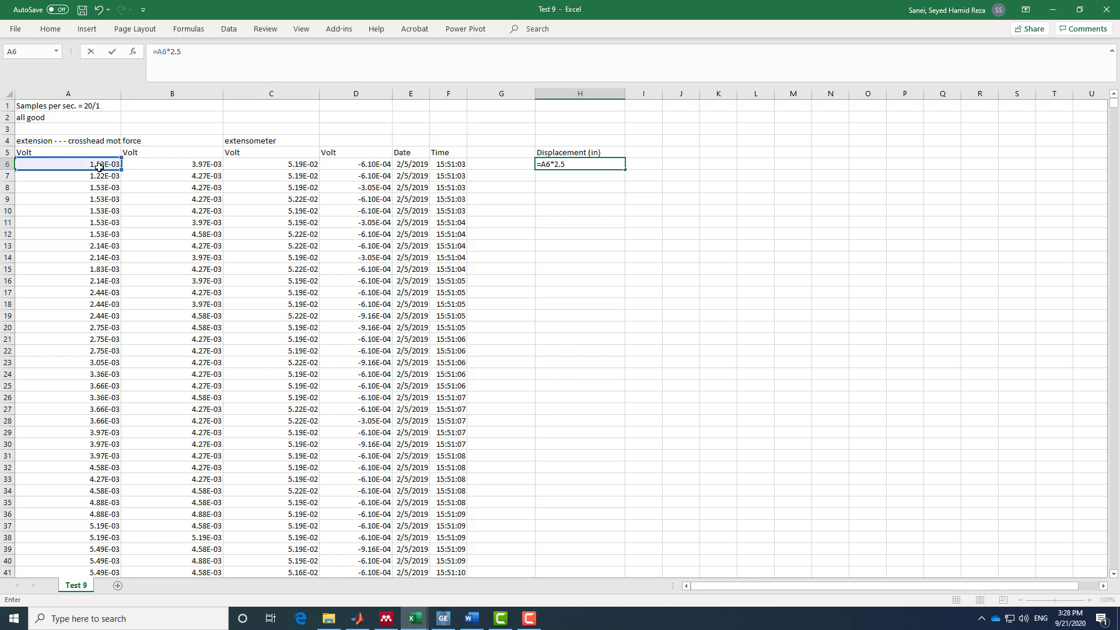
{"action": "key", "text": "Return"}
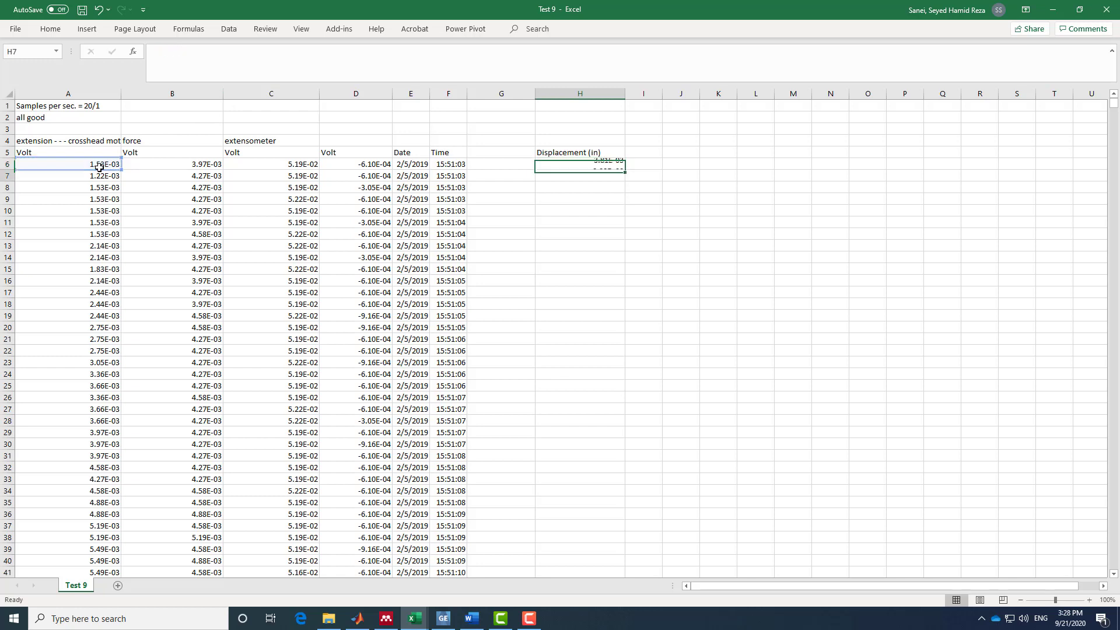
{"action": "left_click", "coordinate": [616, 165]}
{"action": "left_click_drag", "start_coordinate": [624, 169], "coordinate": [620, 426]}
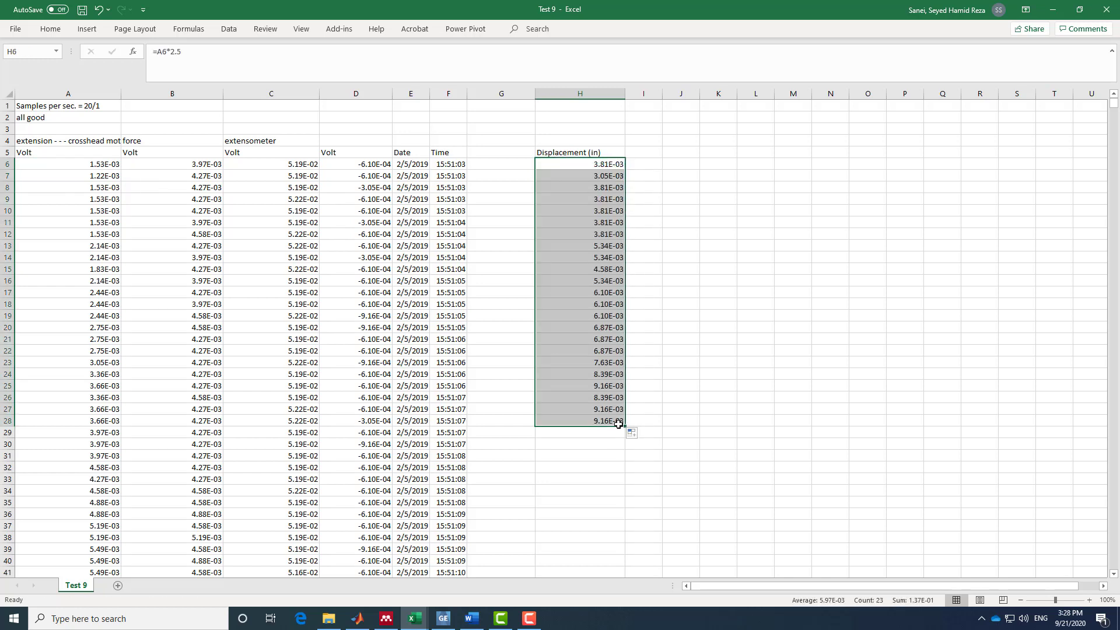
{"action": "key", "text": "ctrl+z"}
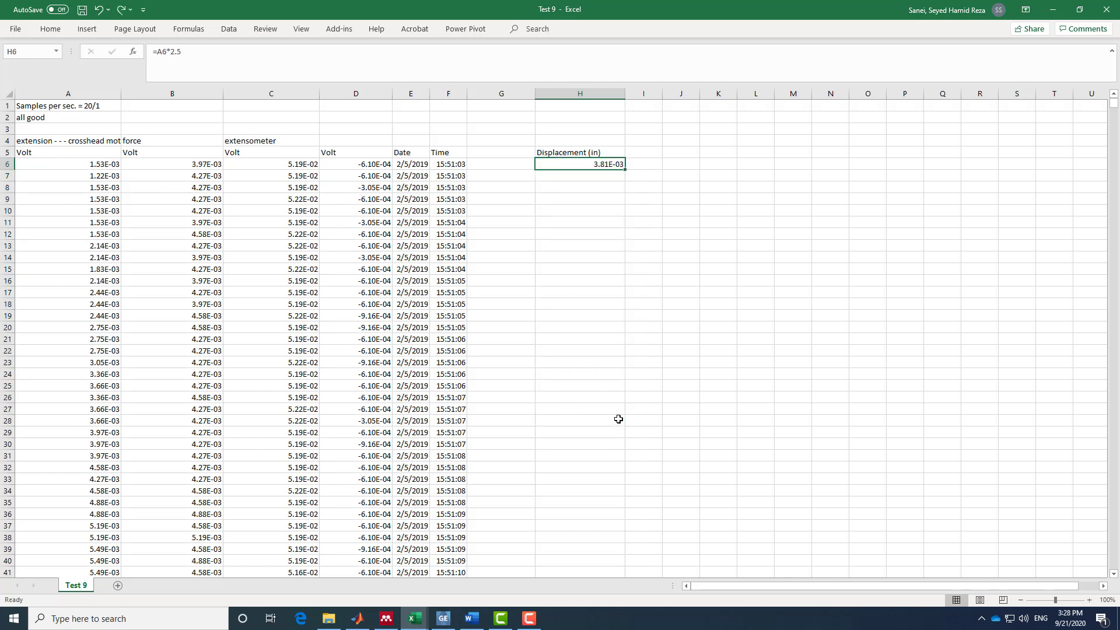
Step: Fill the displacement formula from H6 down to the last data row, 2317
{"action": "double_click", "coordinate": [625, 169]}
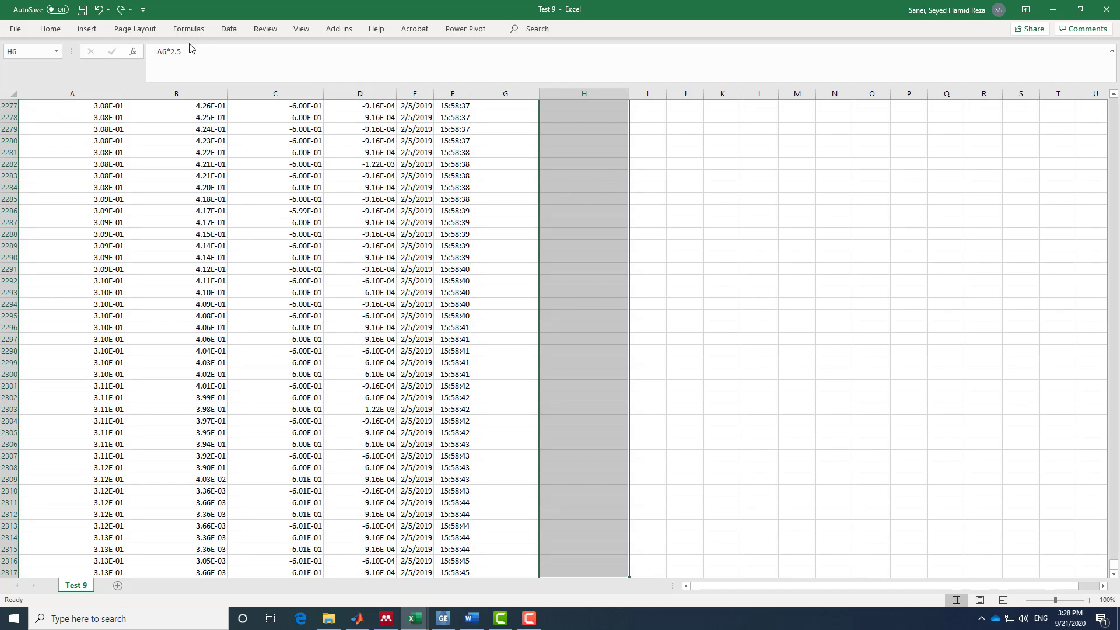
{"action": "left_click", "coordinate": [51, 30]}
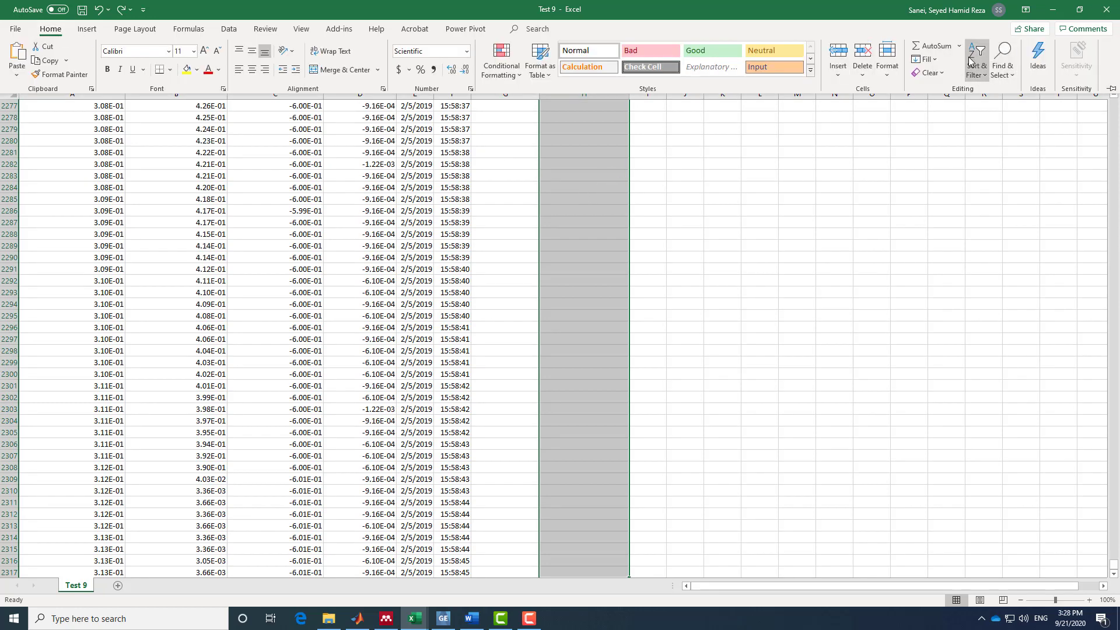
{"action": "left_click", "coordinate": [936, 61]}
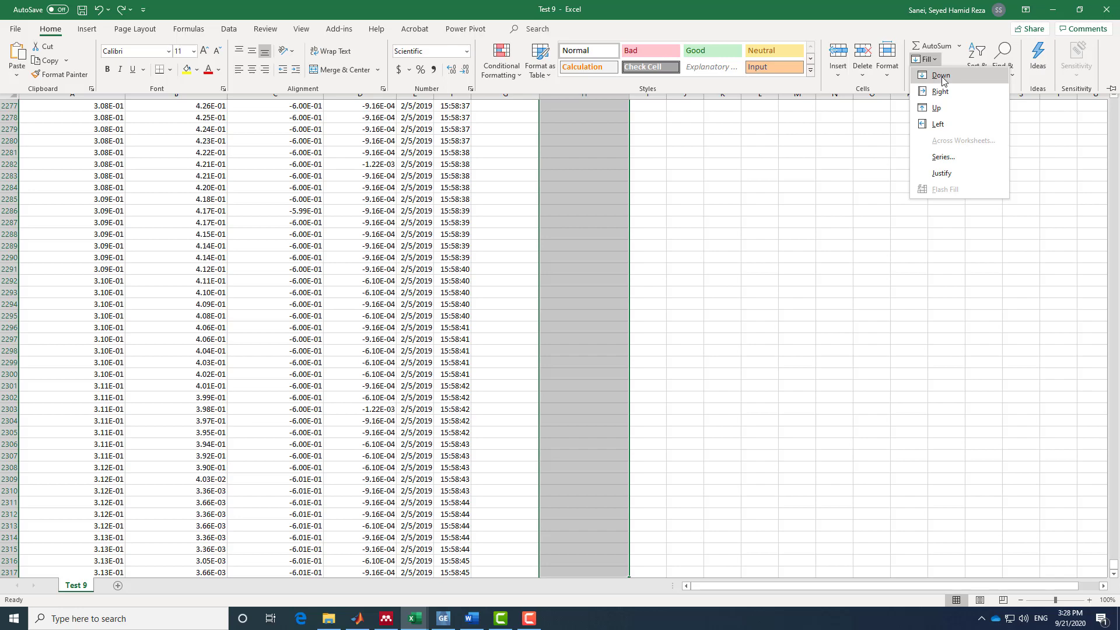
{"action": "left_click", "coordinate": [941, 75]}
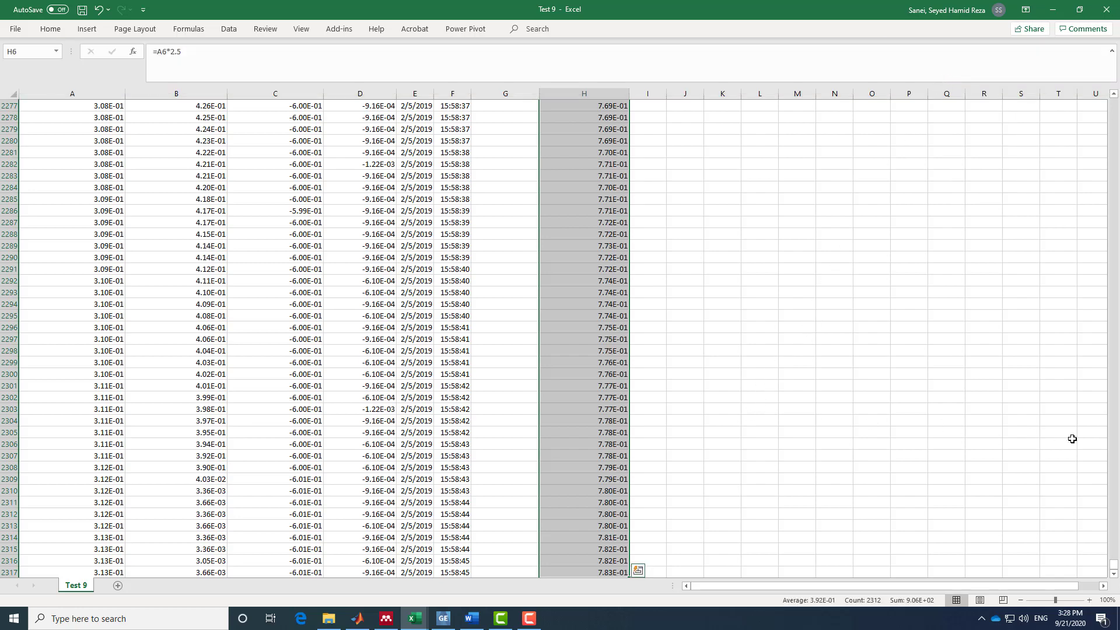
Step: Widen column I and enter the header "Force (kip)" in I5
{"action": "left_click_drag", "start_coordinate": [1113, 566], "coordinate": [1114, 96]}
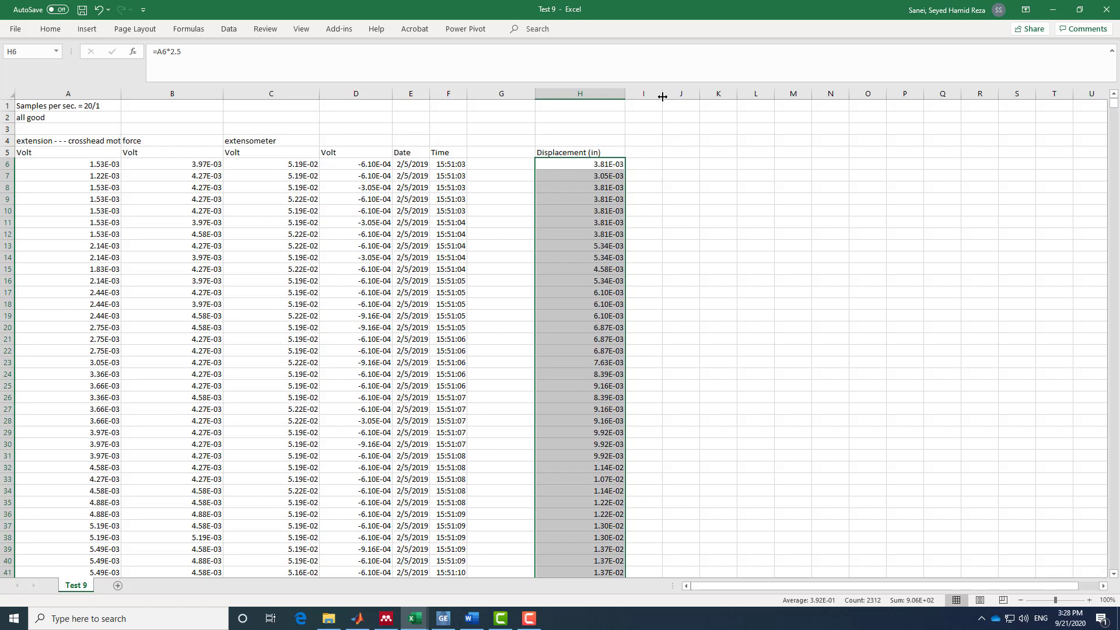
{"action": "left_click_drag", "start_coordinate": [663, 94], "coordinate": [728, 96]}
{"action": "left_click", "coordinate": [654, 151]}
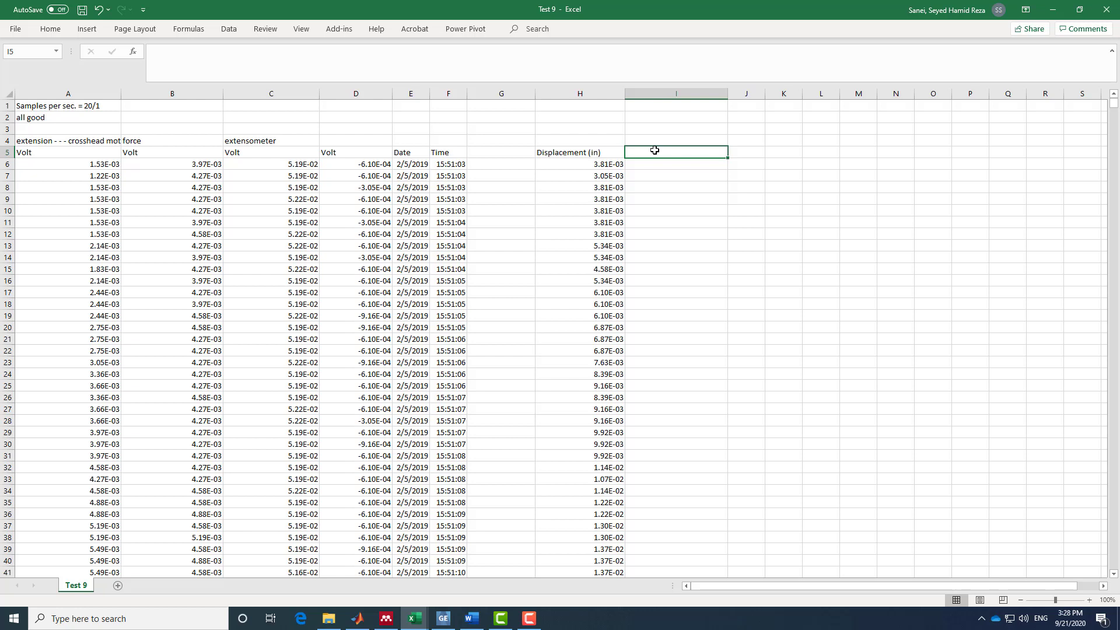
{"action": "type", "text": "Force (kip"}
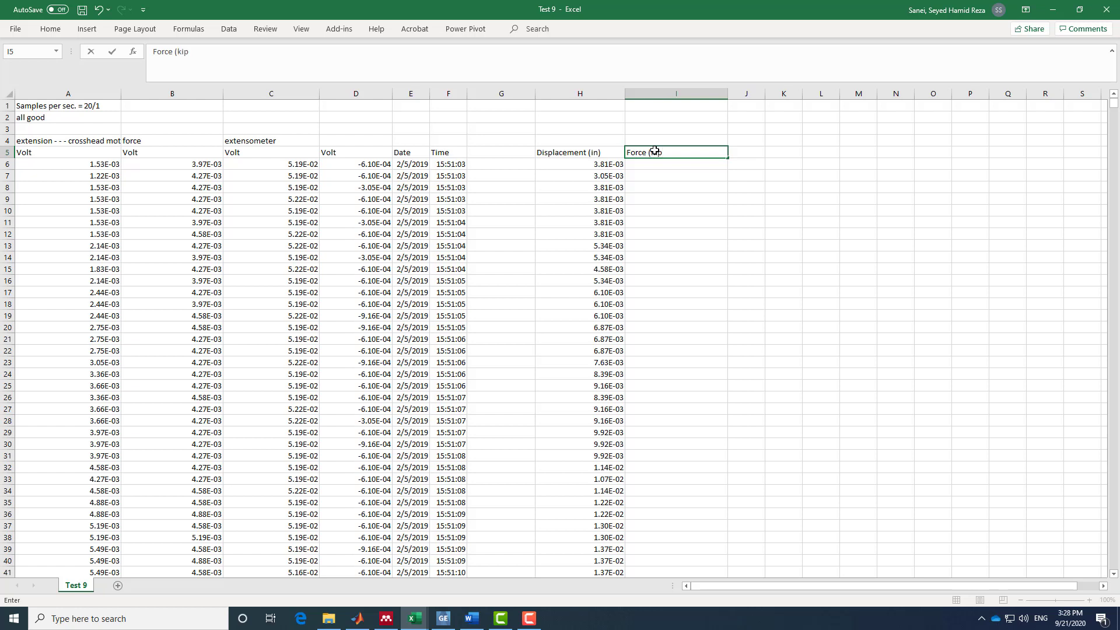
Step: Enter the formula =B6*10 in I6 to convert the force voltage to kips
{"action": "left_click", "coordinate": [656, 165]}
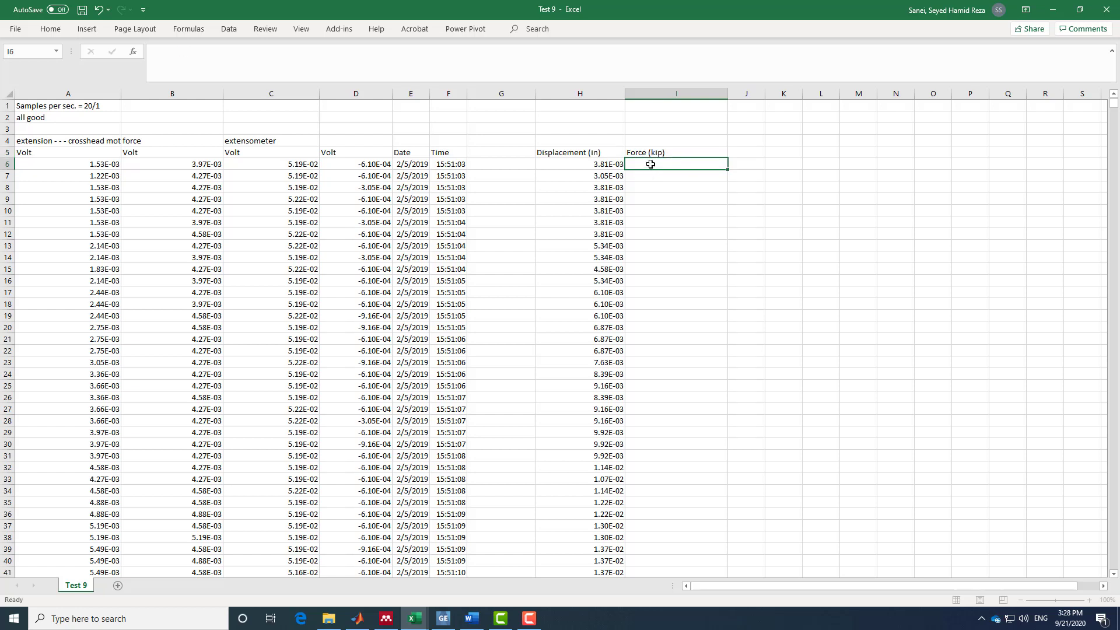
{"action": "left_click", "coordinate": [320, 66]}
{"action": "type", "text": "="}
{"action": "left_click", "coordinate": [203, 166]}
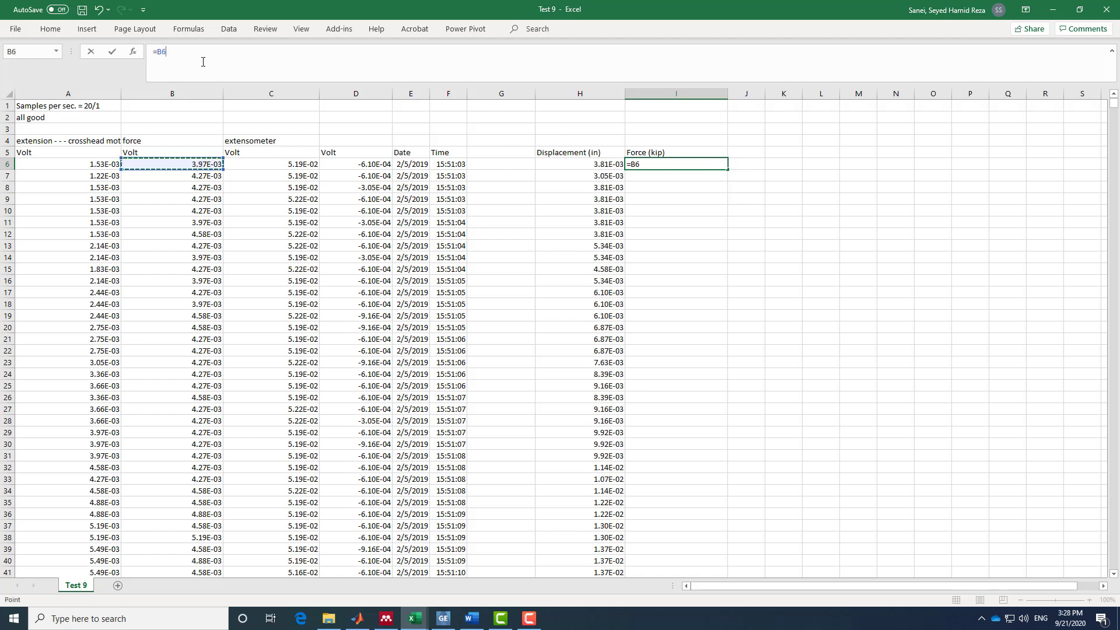
{"action": "type", "text": "*"}
{"action": "key", "text": "Return"}
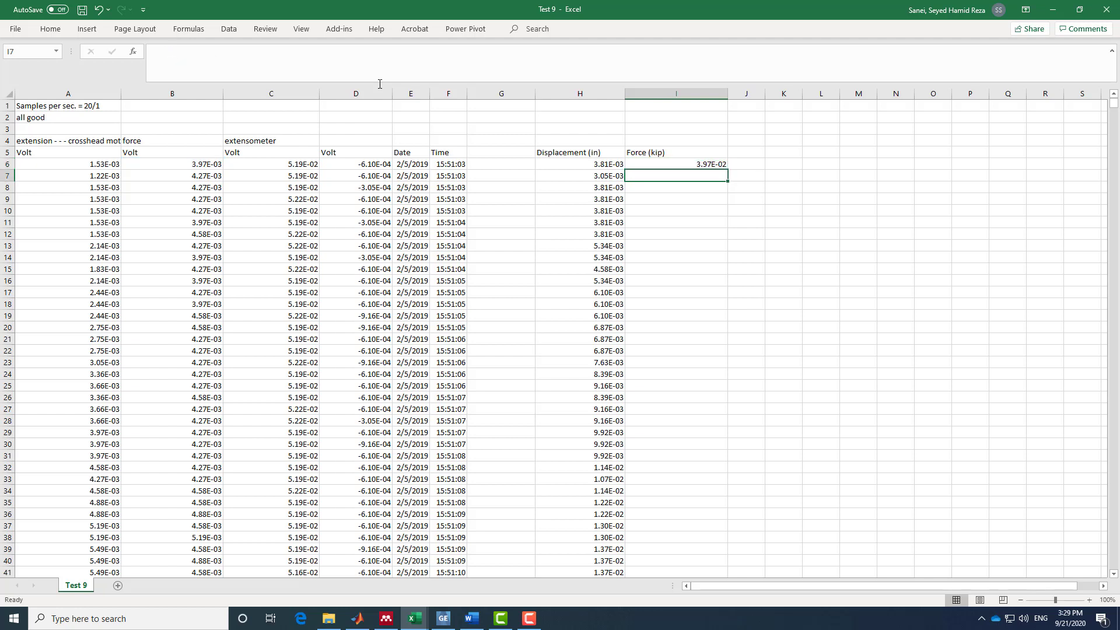
Step: Fill the force formula from I6 down to the last data row, 2317
{"action": "left_click", "coordinate": [705, 164]}
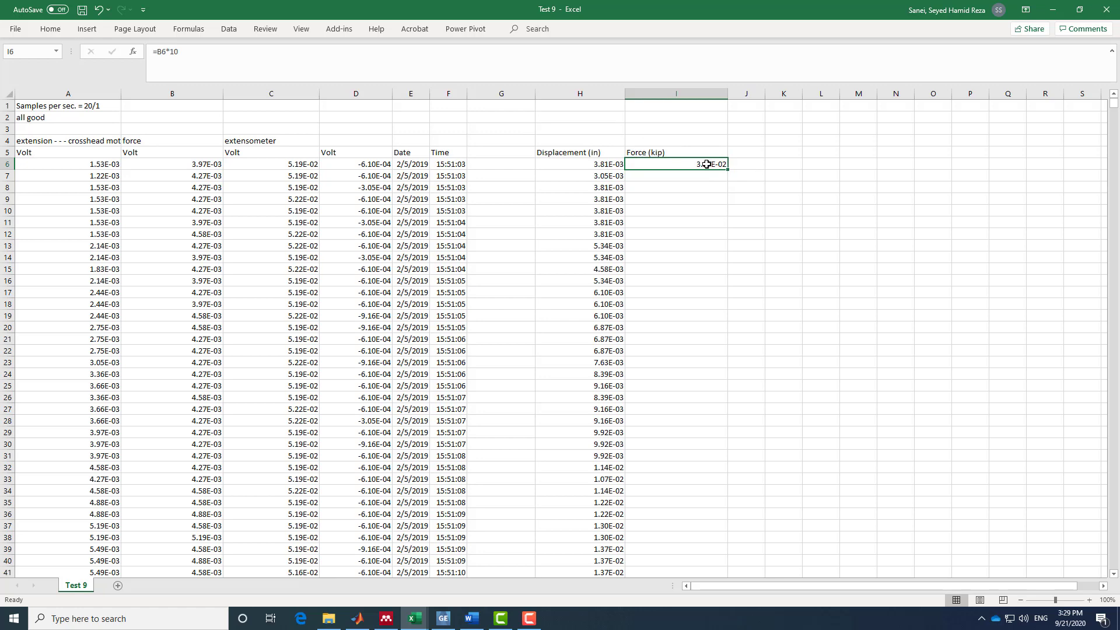
{"action": "key", "text": "ctrl+shift+End"}
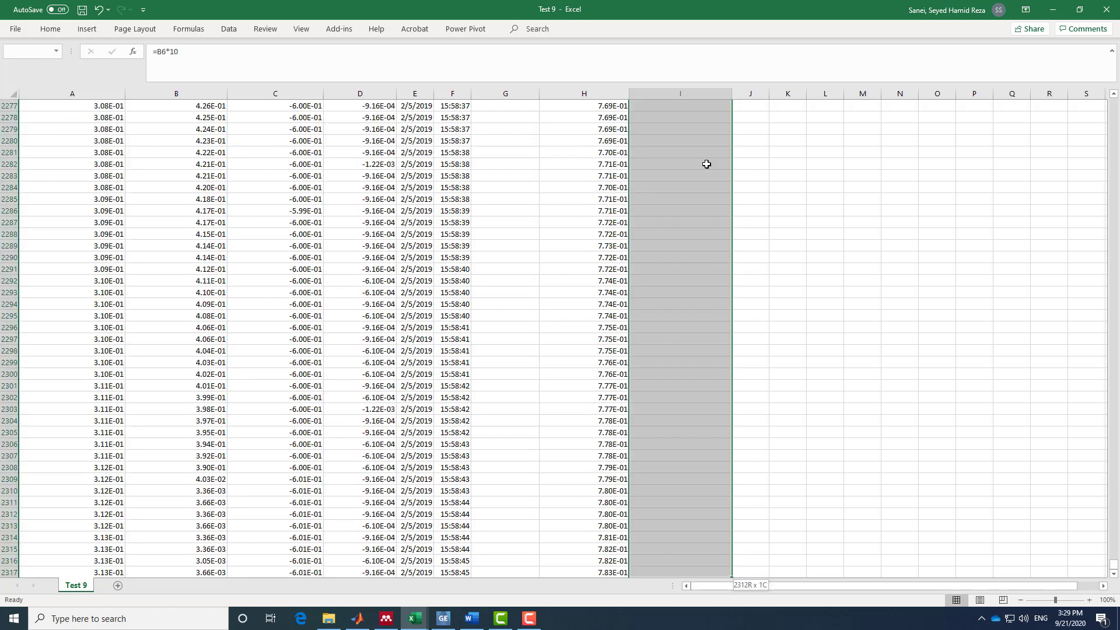
{"action": "left_click", "coordinate": [50, 29]}
{"action": "left_click", "coordinate": [936, 58]}
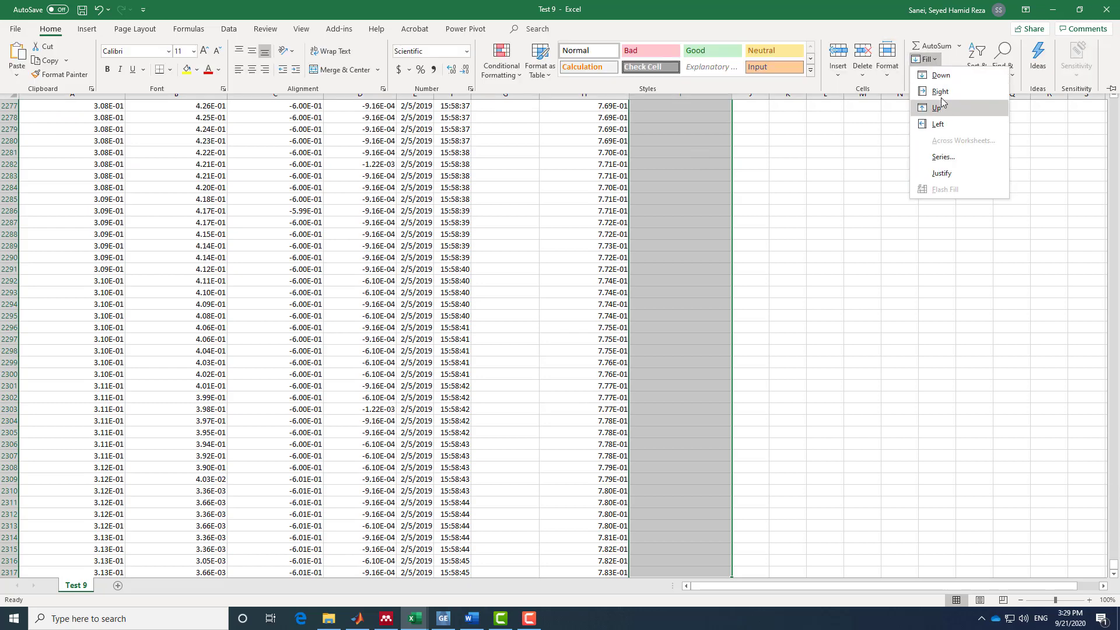
{"action": "left_click", "coordinate": [933, 76]}
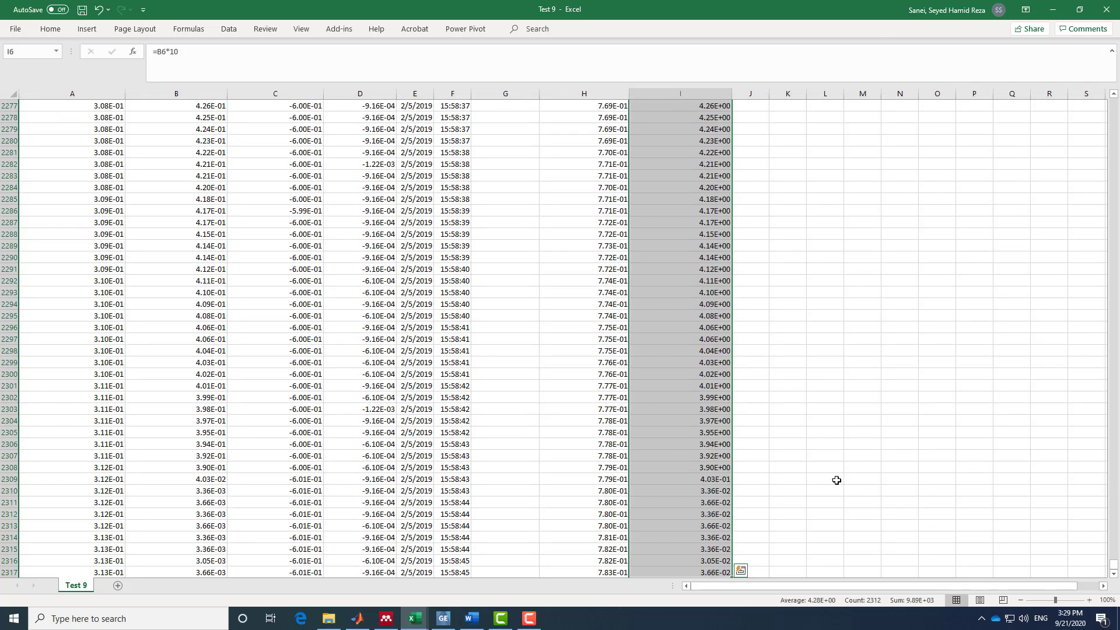
Step: Insert a markers-only scatter chart of force against displacement from the data in H6:I2317
{"action": "scroll", "coordinate": [891, 454], "scroll_direction": "up", "scroll_amount": 4}
{"action": "scroll", "coordinate": [891, 453], "scroll_direction": "up", "scroll_amount": 3}
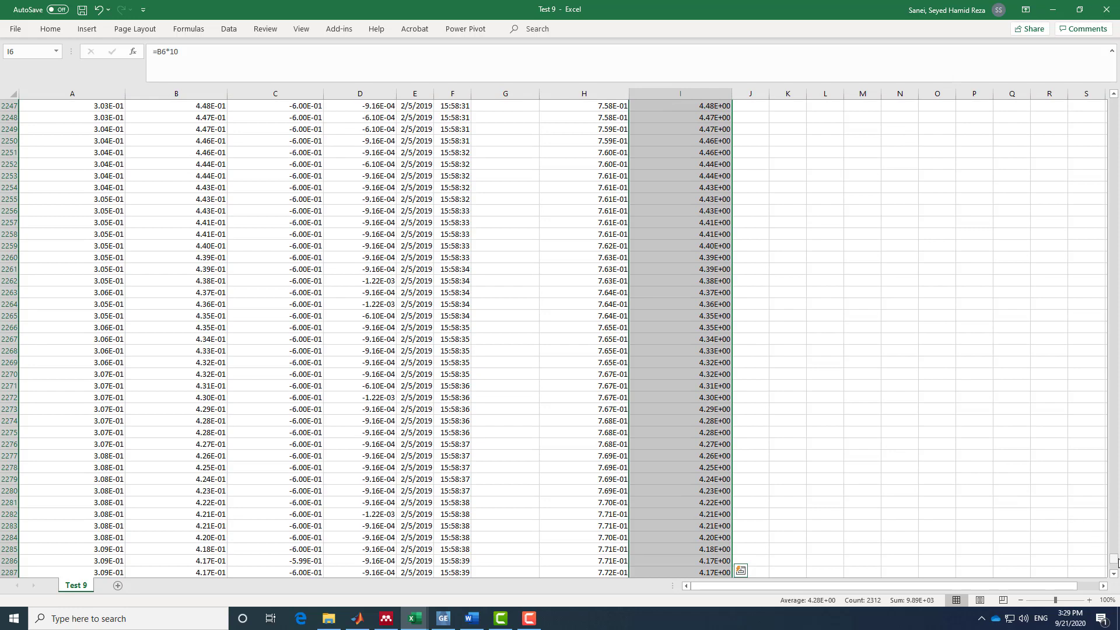
{"action": "left_click_drag", "start_coordinate": [1113, 563], "coordinate": [1114, 102]}
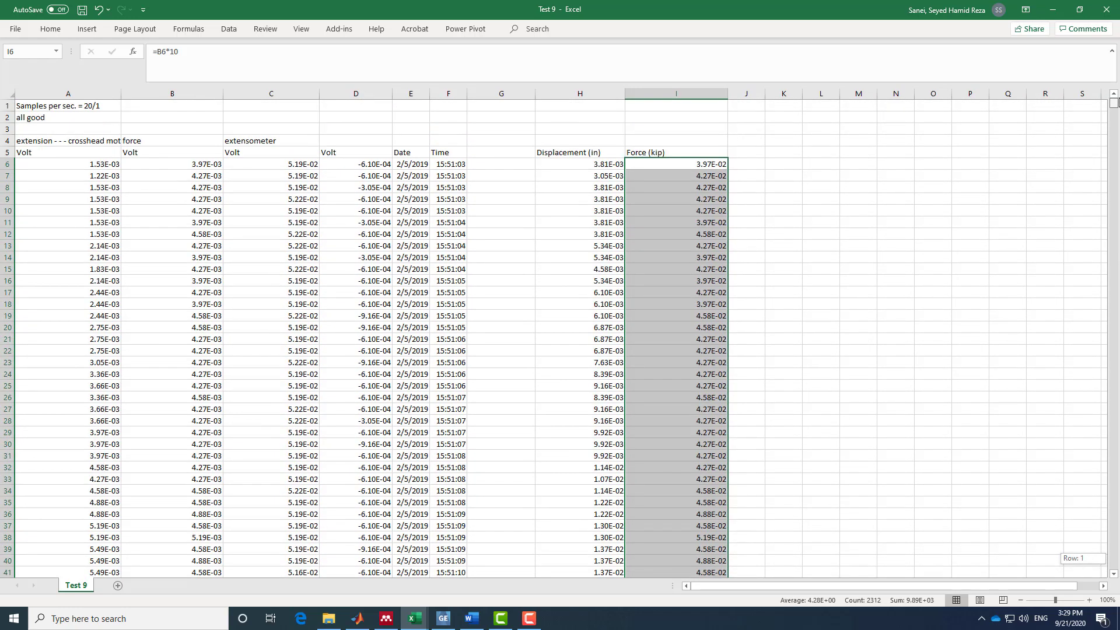
{"action": "left_click", "coordinate": [933, 210]}
{"action": "left_click_drag", "start_coordinate": [619, 165], "coordinate": [666, 165]}
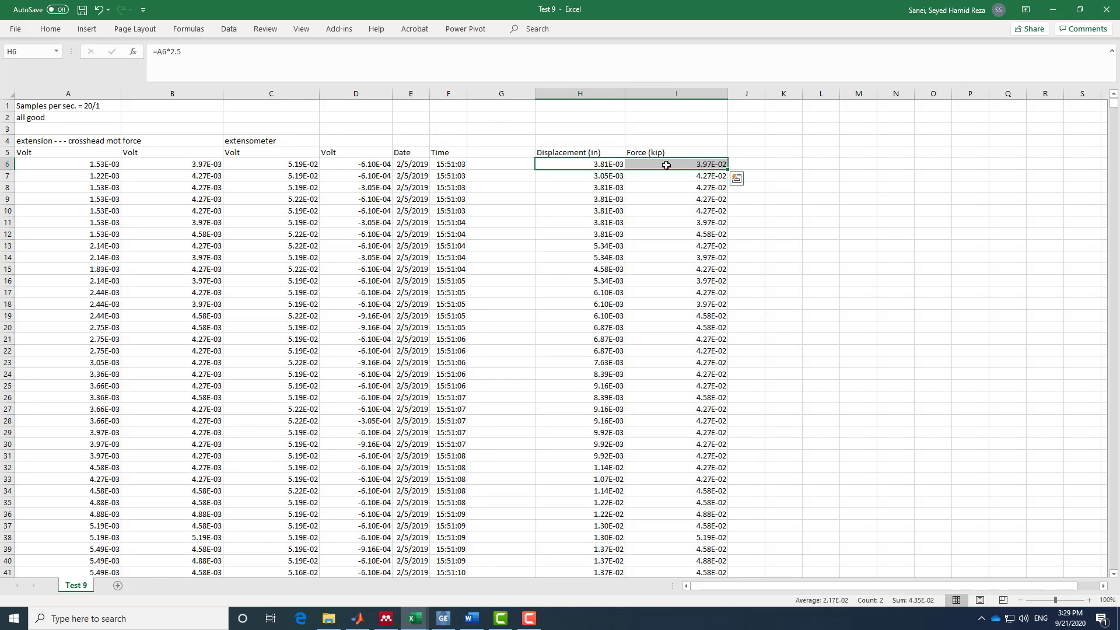
{"action": "key", "text": "ctrl+shift+Down"}
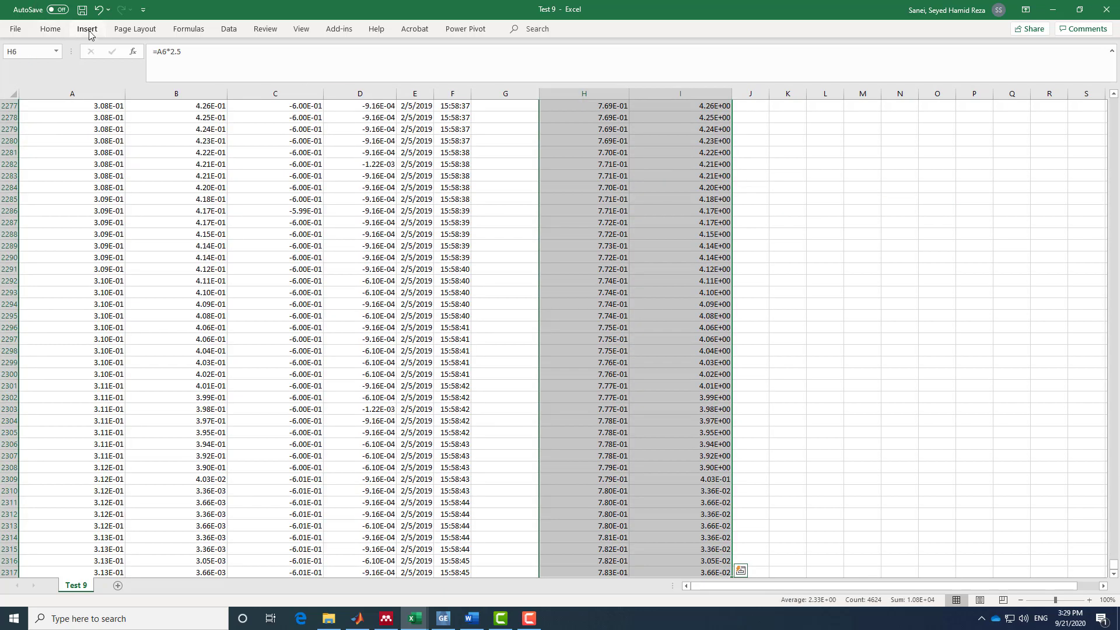
{"action": "left_click", "coordinate": [89, 34]}
{"action": "left_click", "coordinate": [525, 71]}
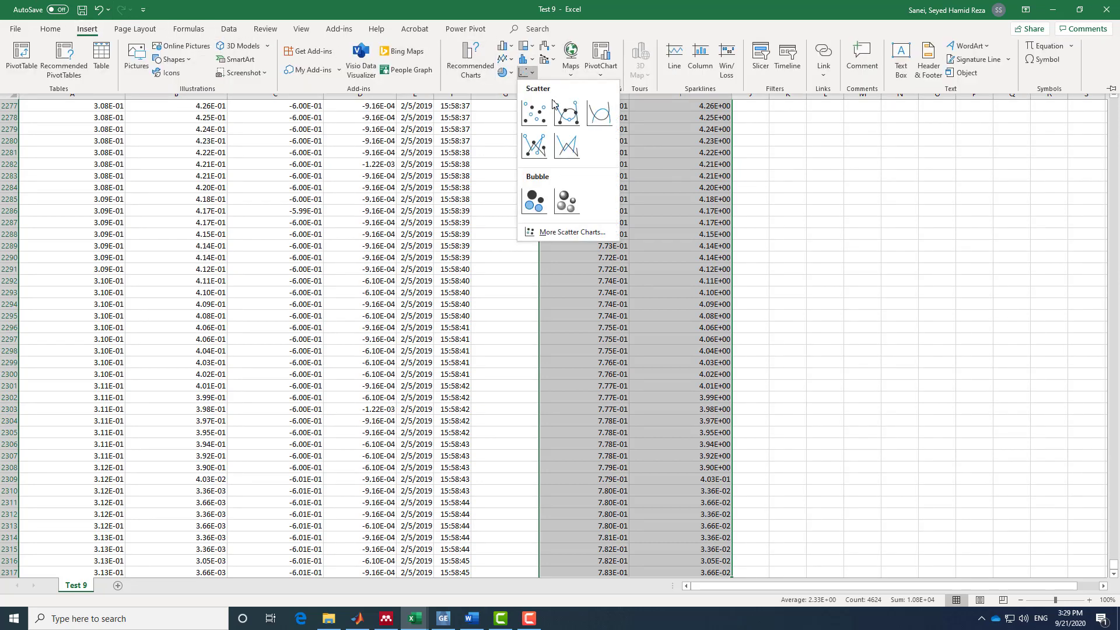
{"action": "left_click", "coordinate": [534, 112]}
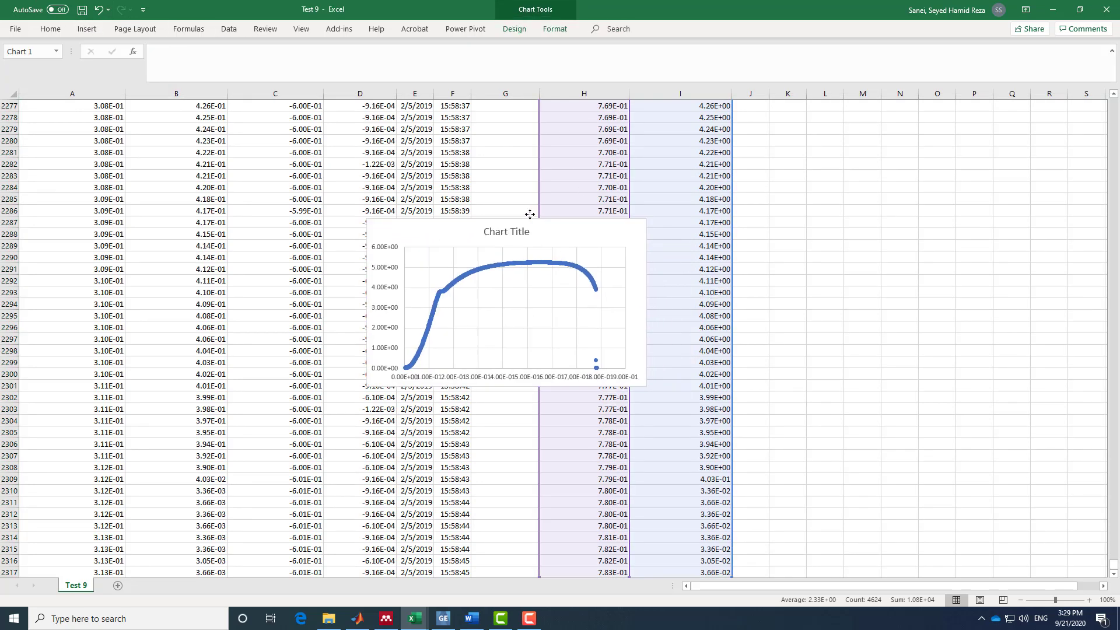
Step: Move the scatter chart up and to the left over columns C to H and delete its title
{"action": "left_click_drag", "start_coordinate": [530, 214], "coordinate": [442, 149]}
{"action": "left_click", "coordinate": [432, 169]}
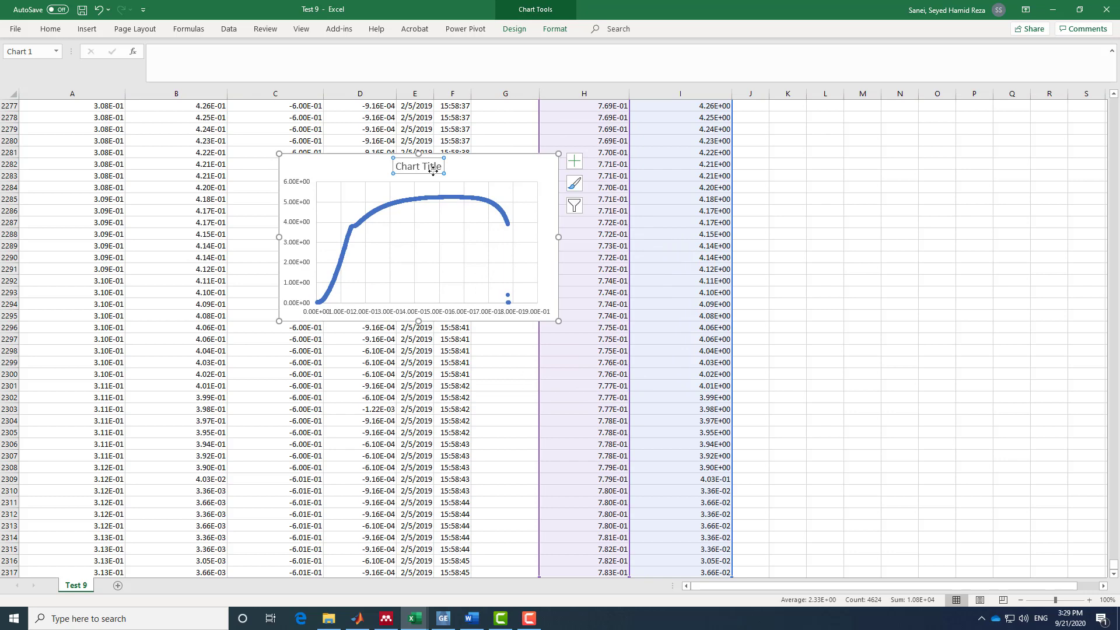
{"action": "key", "text": "Delete"}
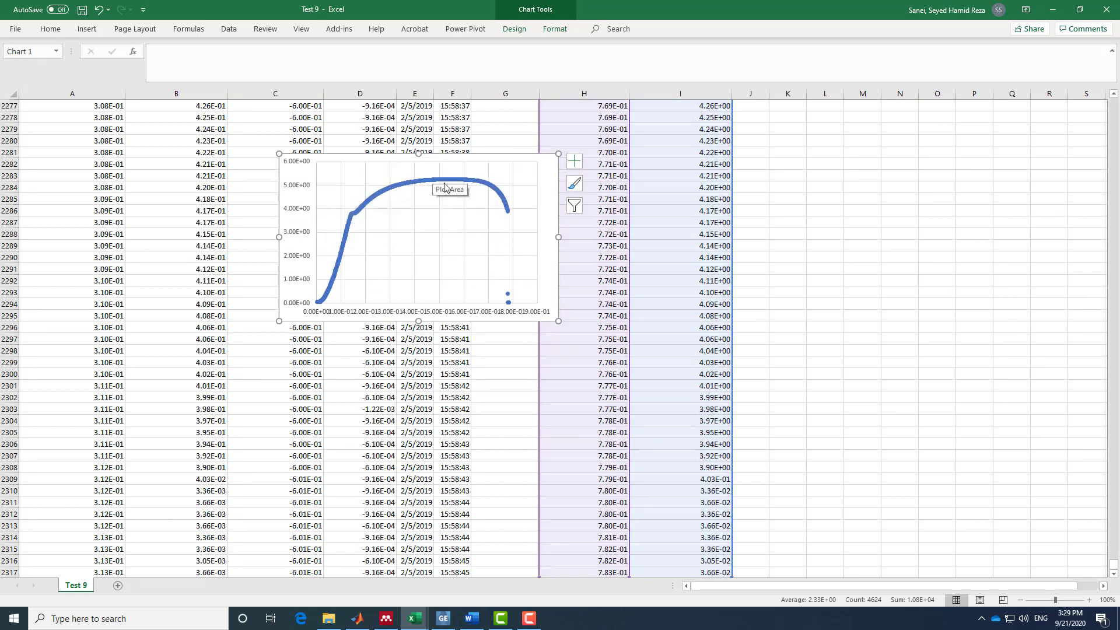
Step: Set the chart's vertical axis labels to Times New Roman, size 11
{"action": "left_click", "coordinate": [300, 238]}
{"action": "left_click", "coordinate": [48, 31]}
{"action": "left_click", "coordinate": [134, 51]}
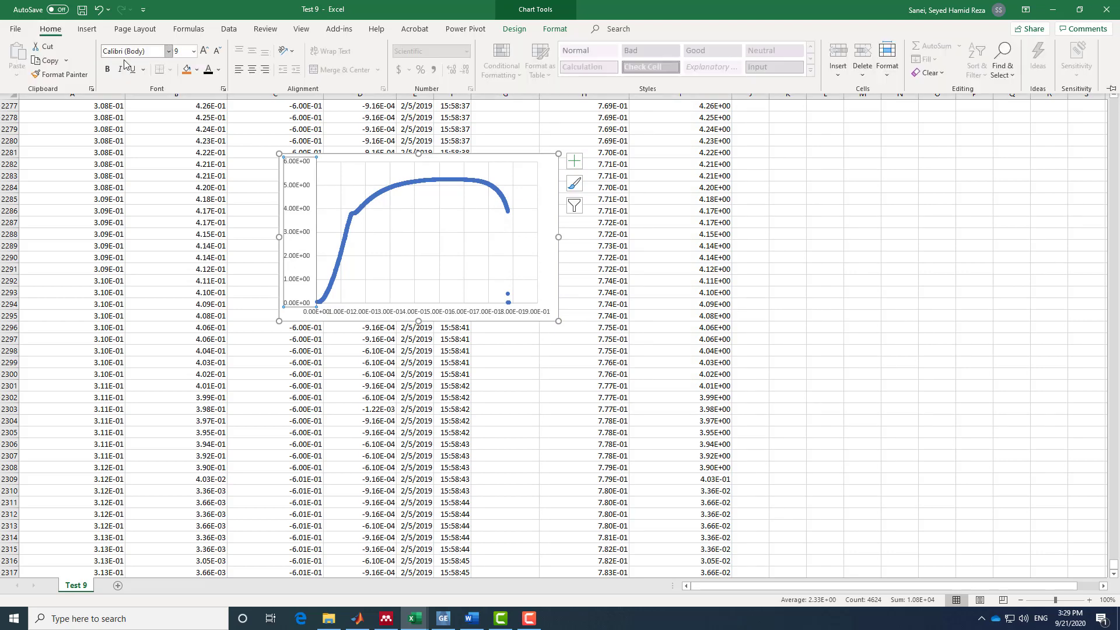
{"action": "type", "text": "Times New Roman"}
{"action": "key", "text": "Return"}
{"action": "left_click", "coordinate": [207, 52]}
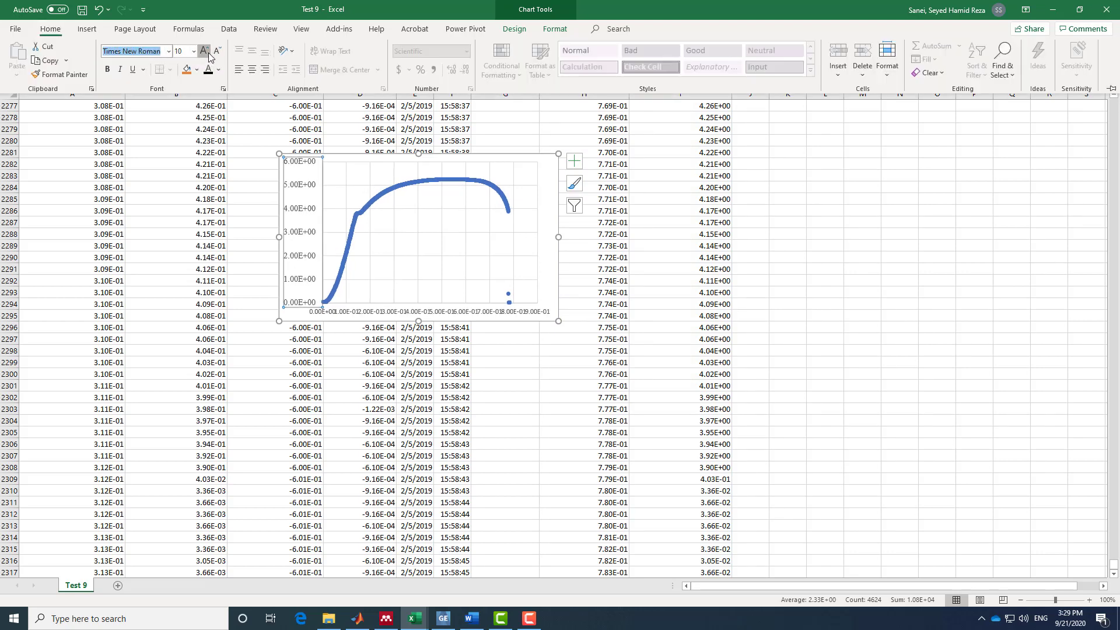
{"action": "left_click", "coordinate": [208, 54]}
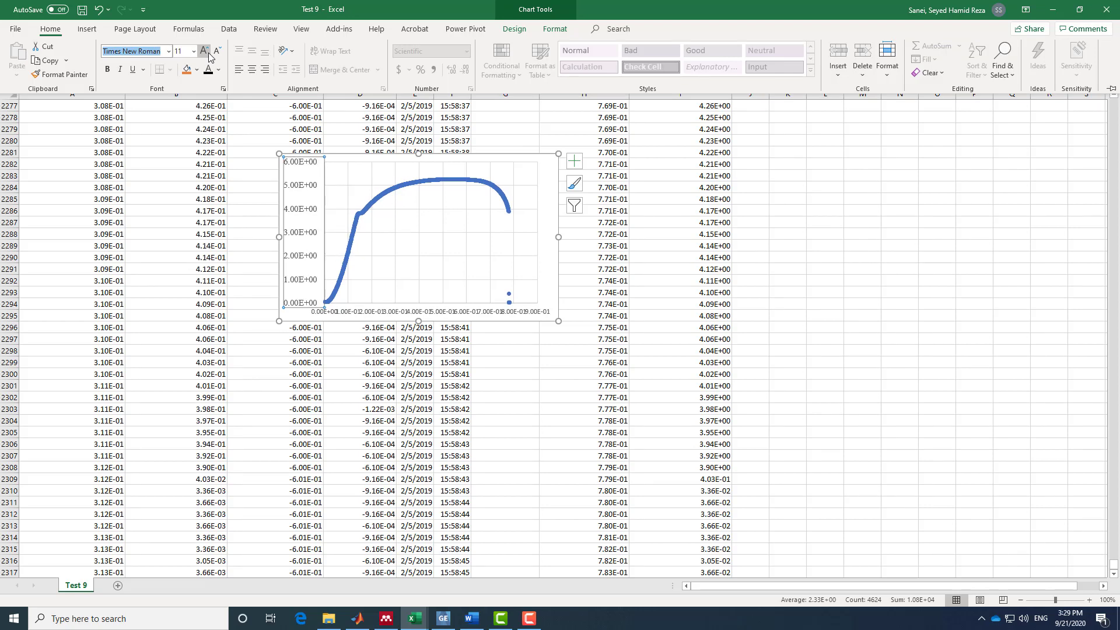
Step: Raise the vertical axis labels to size 12 and set the horizontal axis labels to black Times New Roman, size 12
{"action": "left_click", "coordinate": [205, 52]}
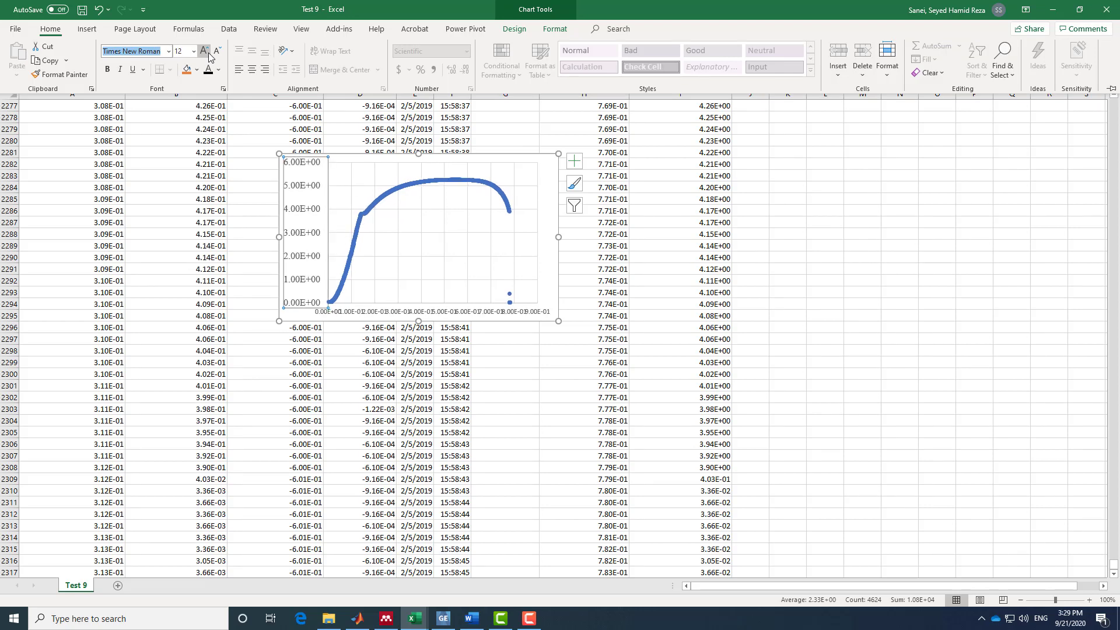
{"action": "left_click", "coordinate": [445, 316]}
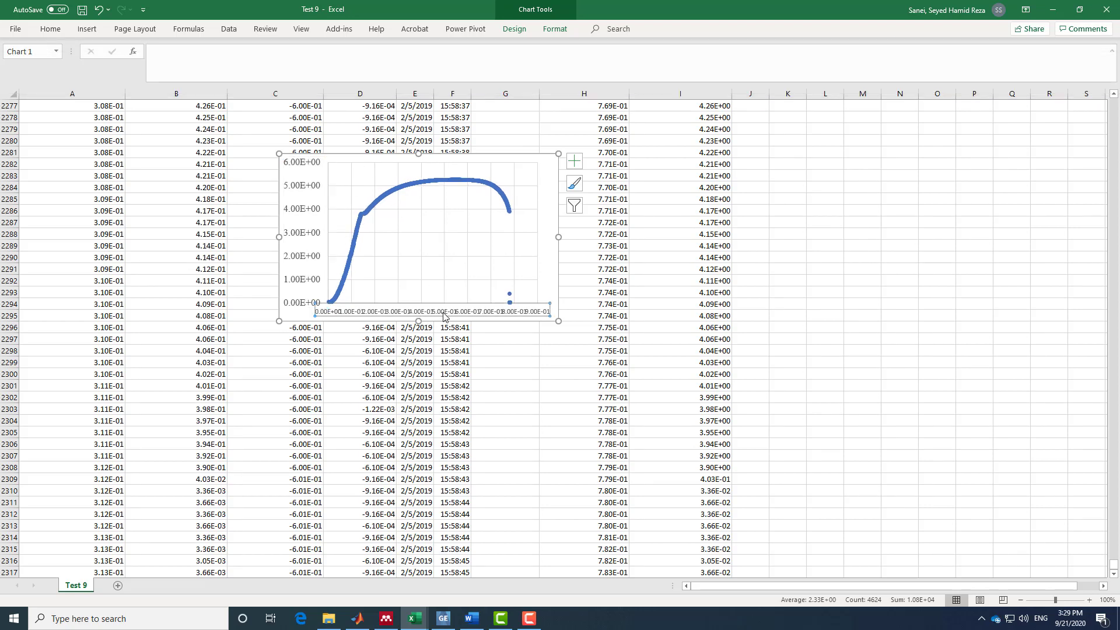
{"action": "left_click", "coordinate": [50, 30]}
{"action": "left_click", "coordinate": [131, 55]}
{"action": "type", "text": "Times New Roman"}
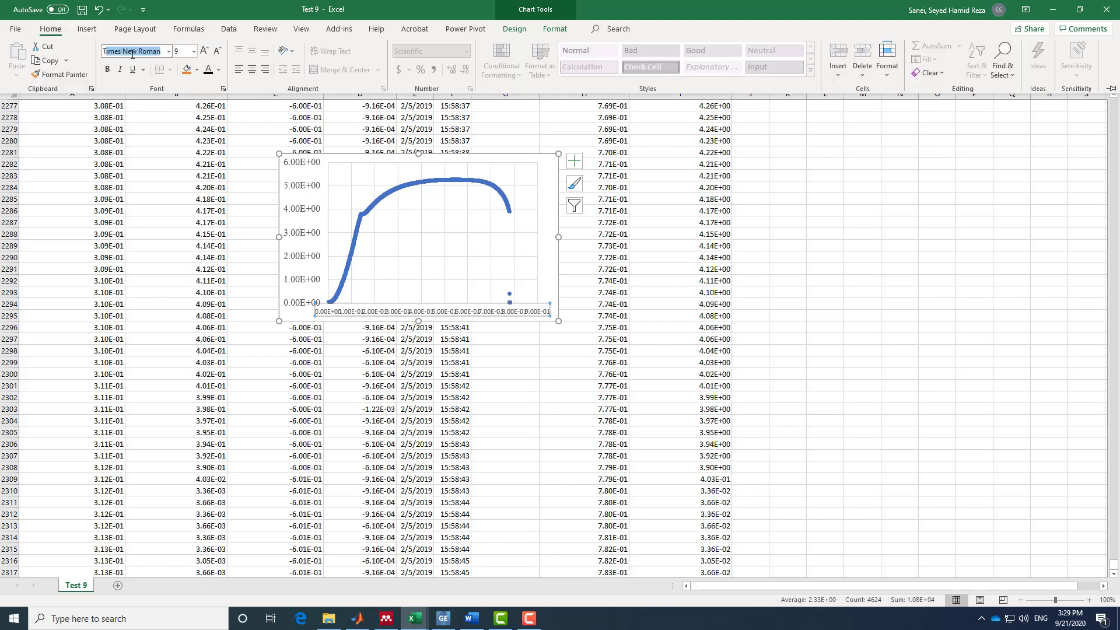
{"action": "key", "text": "Return"}
{"action": "left_click", "coordinate": [204, 52]}
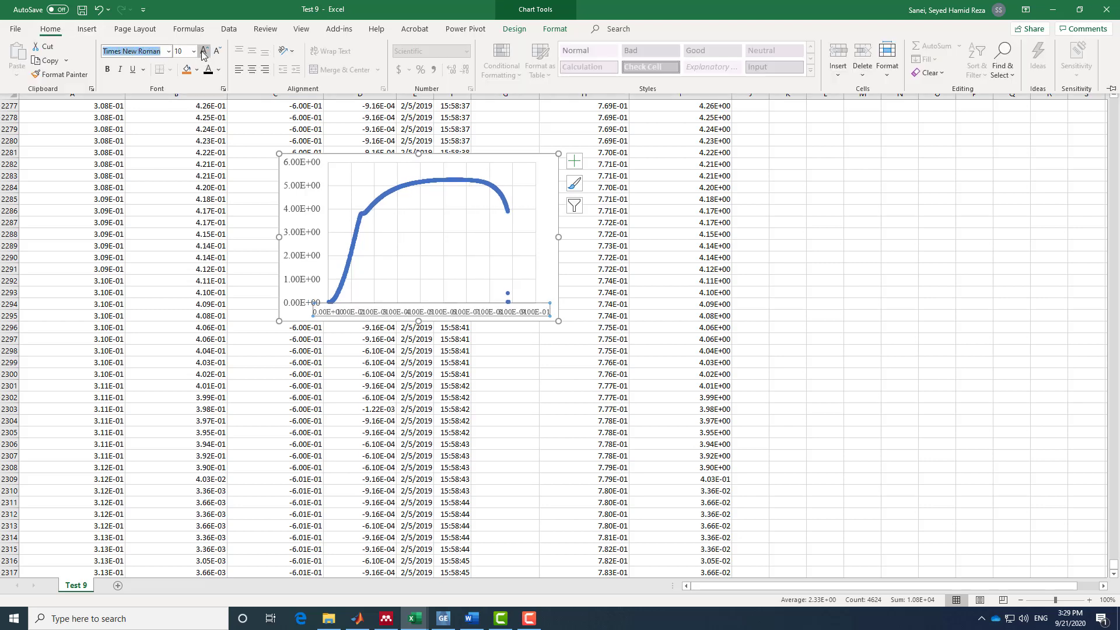
{"action": "left_click", "coordinate": [203, 52]}
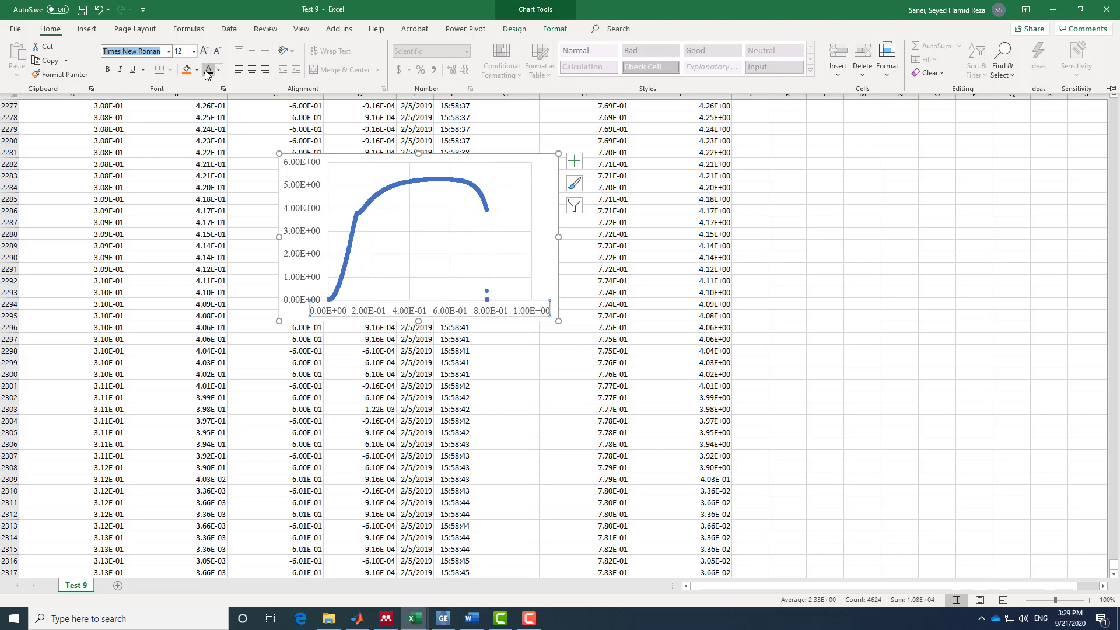
{"action": "left_click", "coordinate": [204, 51]}
Step: Change the font color of the chart's vertical axis labels to black
{"action": "left_click", "coordinate": [304, 232]}
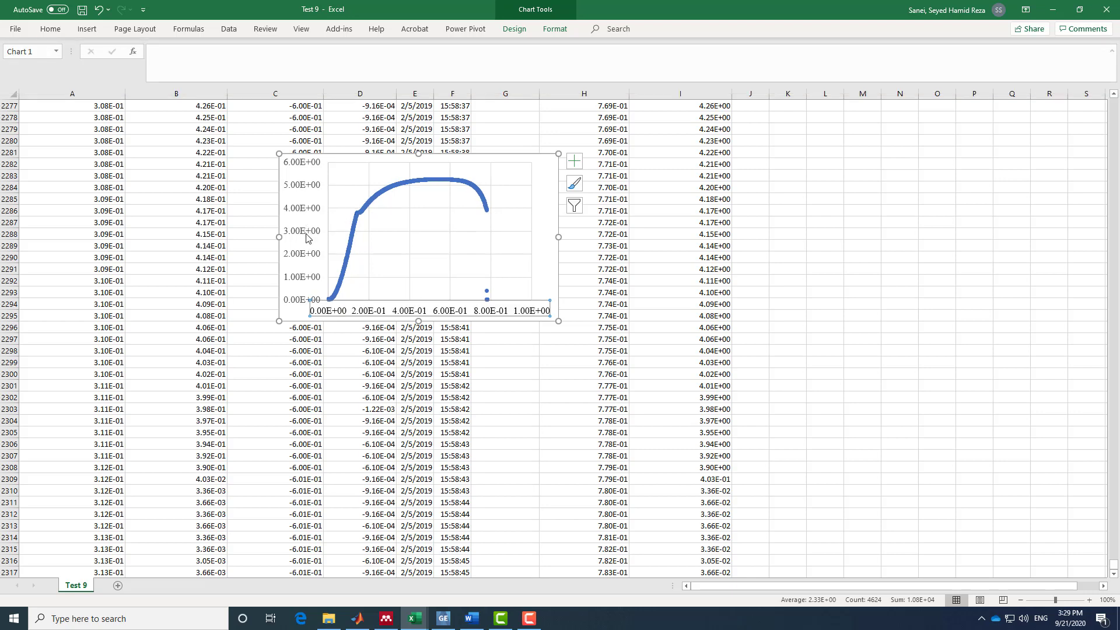
{"action": "left_click", "coordinate": [307, 238]}
{"action": "left_click", "coordinate": [60, 31]}
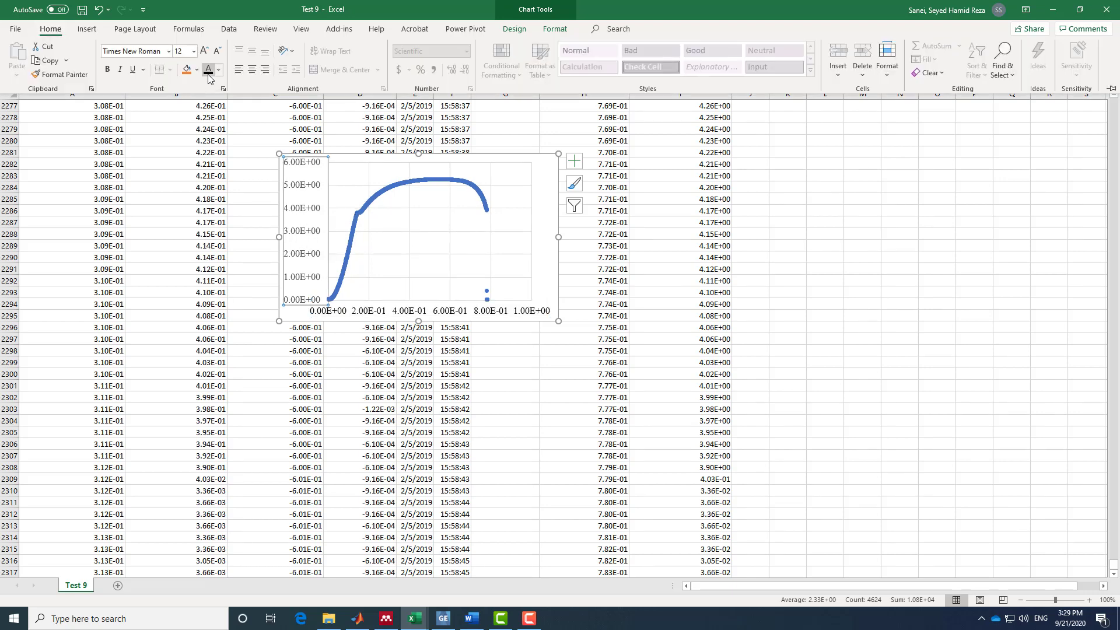
Step: Change the vertical axis number format from Scientific to the Number category
{"action": "right_click", "coordinate": [307, 209]}
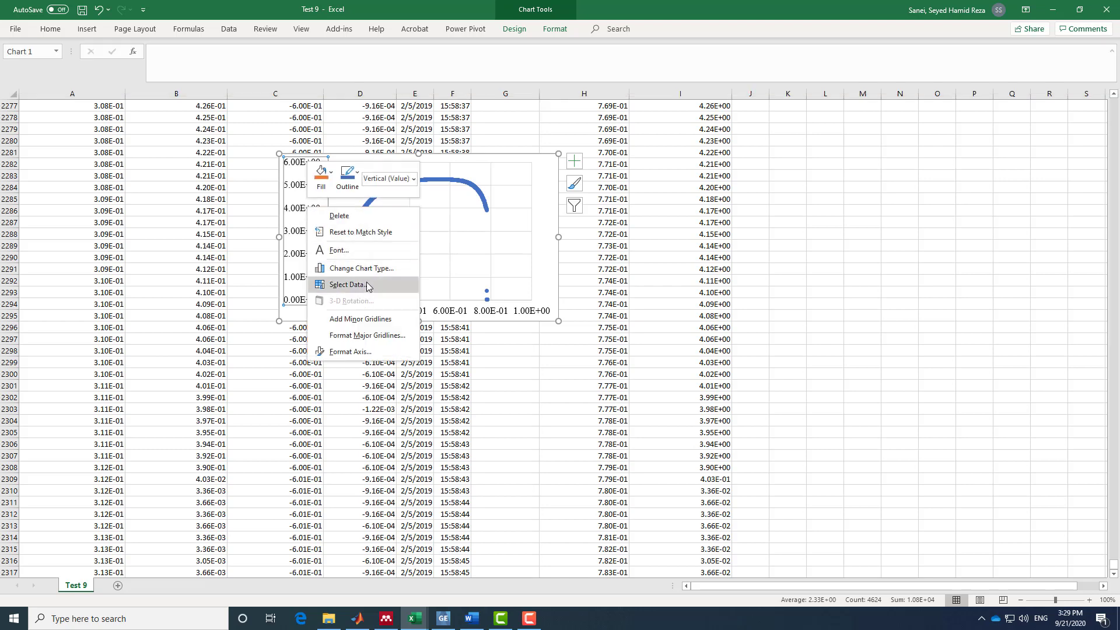
{"action": "left_click", "coordinate": [373, 353]}
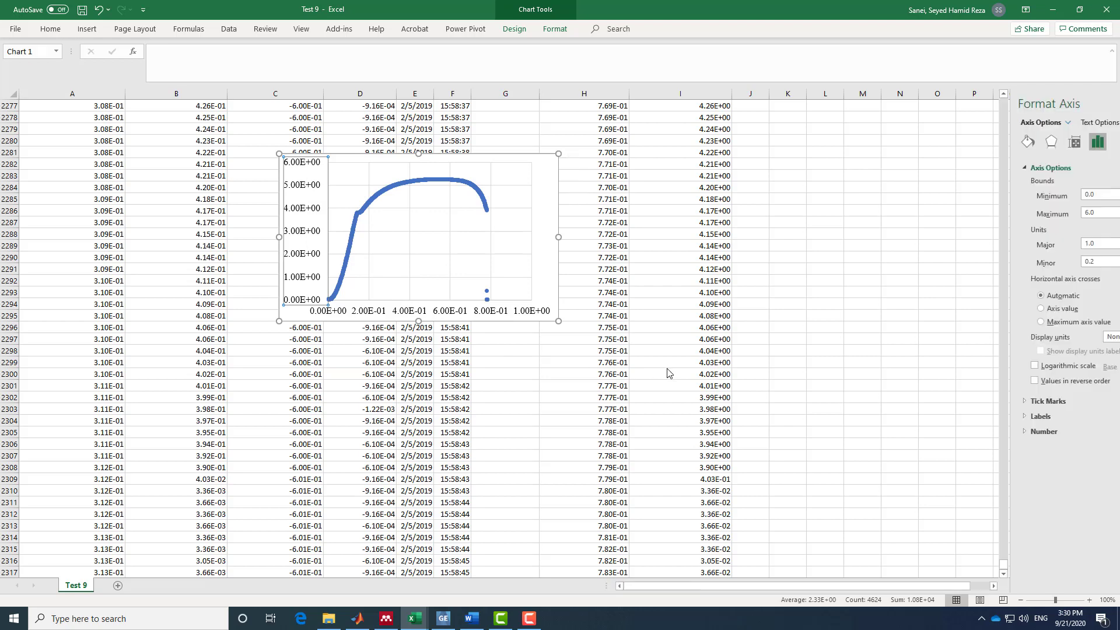
{"action": "left_click", "coordinate": [1026, 433]}
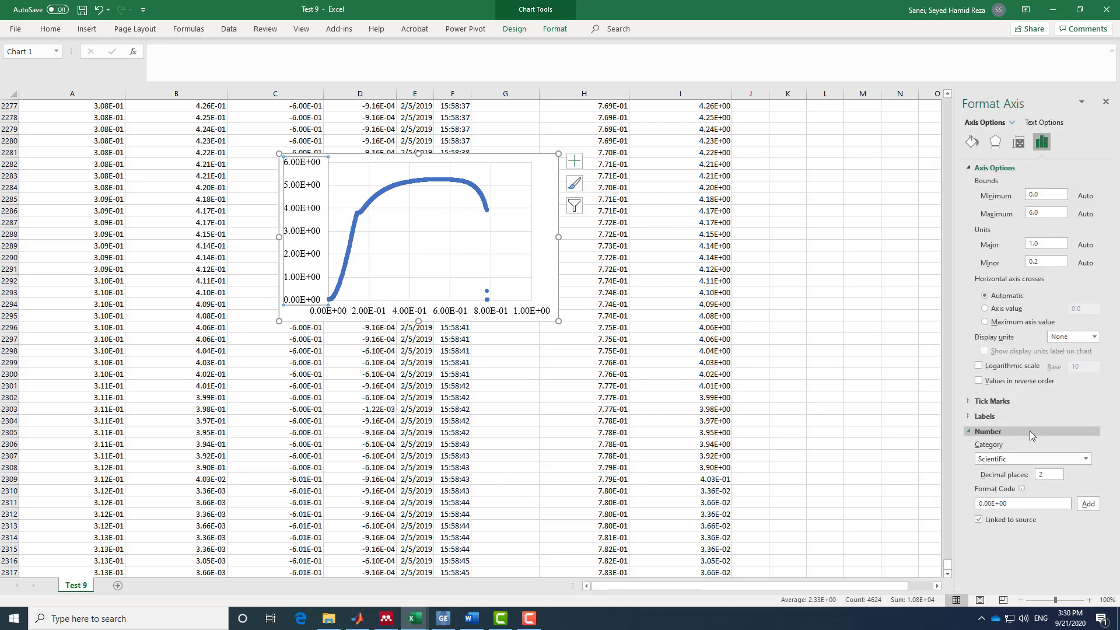
{"action": "left_click", "coordinate": [1040, 460]}
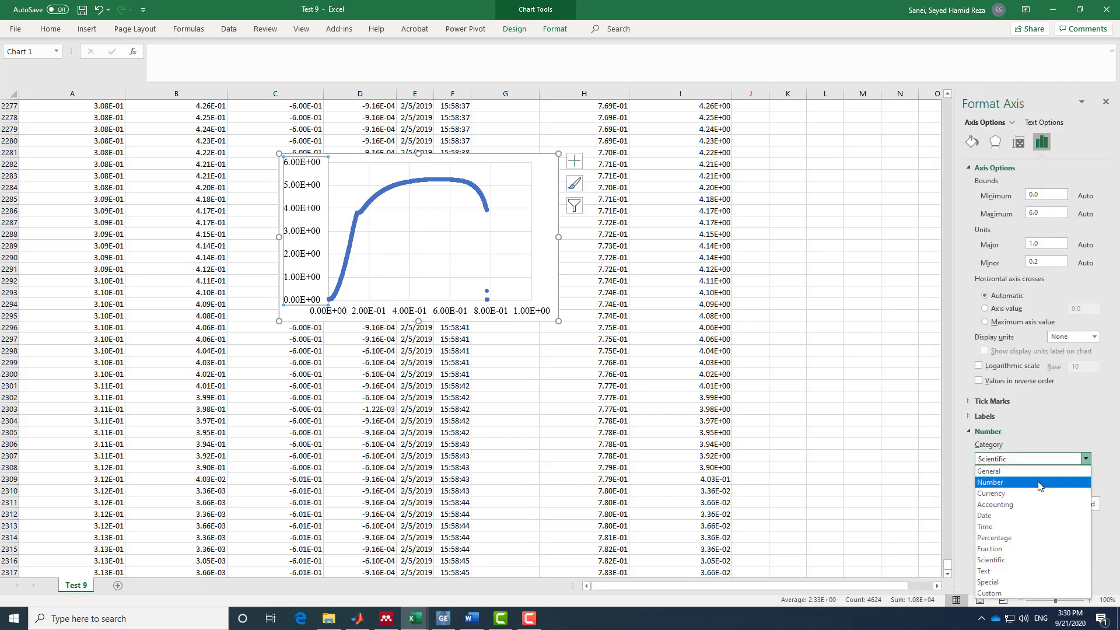
{"action": "left_click", "coordinate": [1039, 483]}
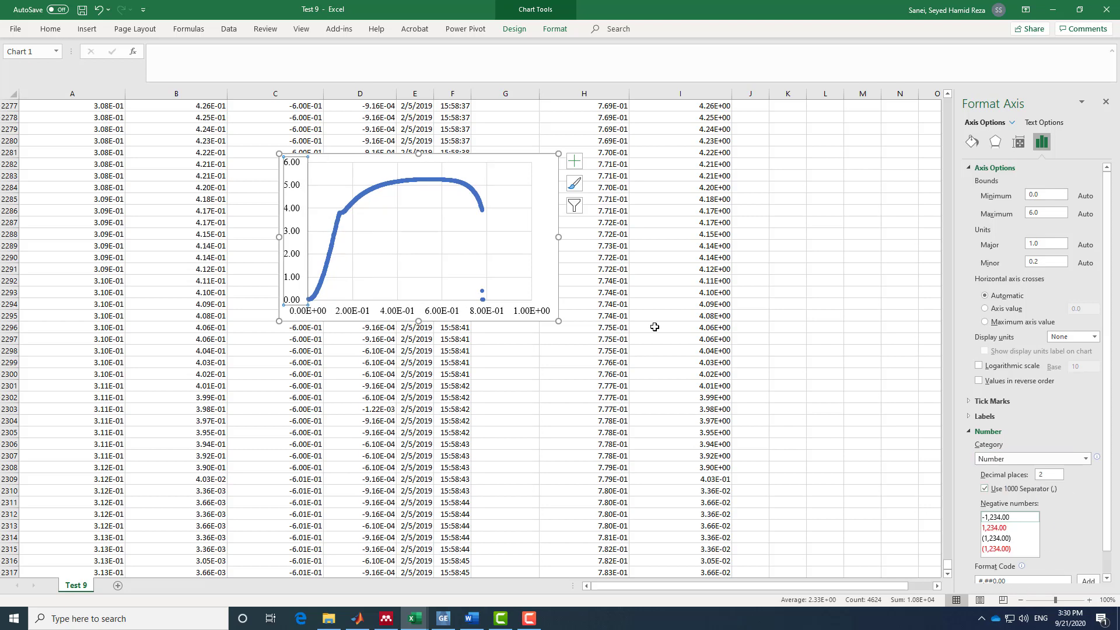
Step: Apply the Number category to the chart's horizontal axis labels
{"action": "left_click", "coordinate": [387, 318]}
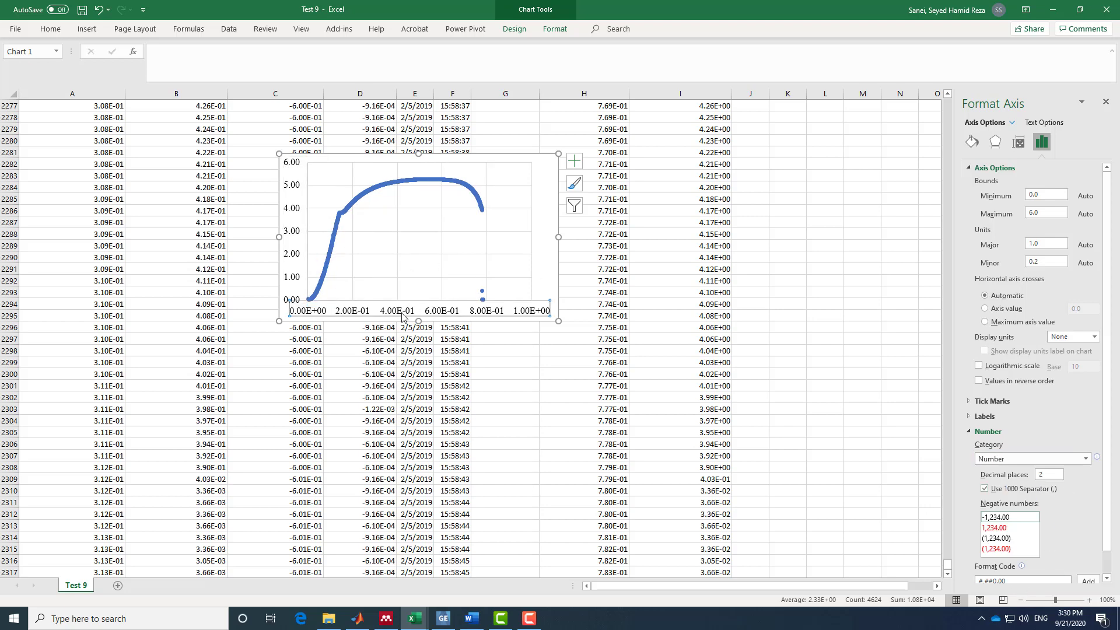
{"action": "left_click", "coordinate": [1072, 464]}
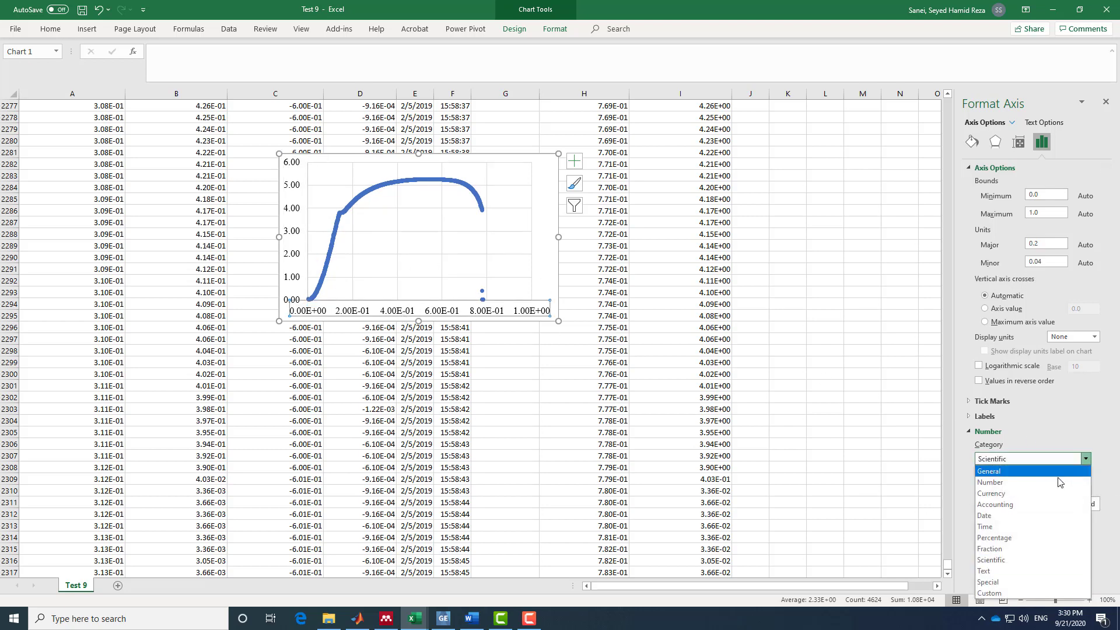
{"action": "left_click", "coordinate": [1039, 482]}
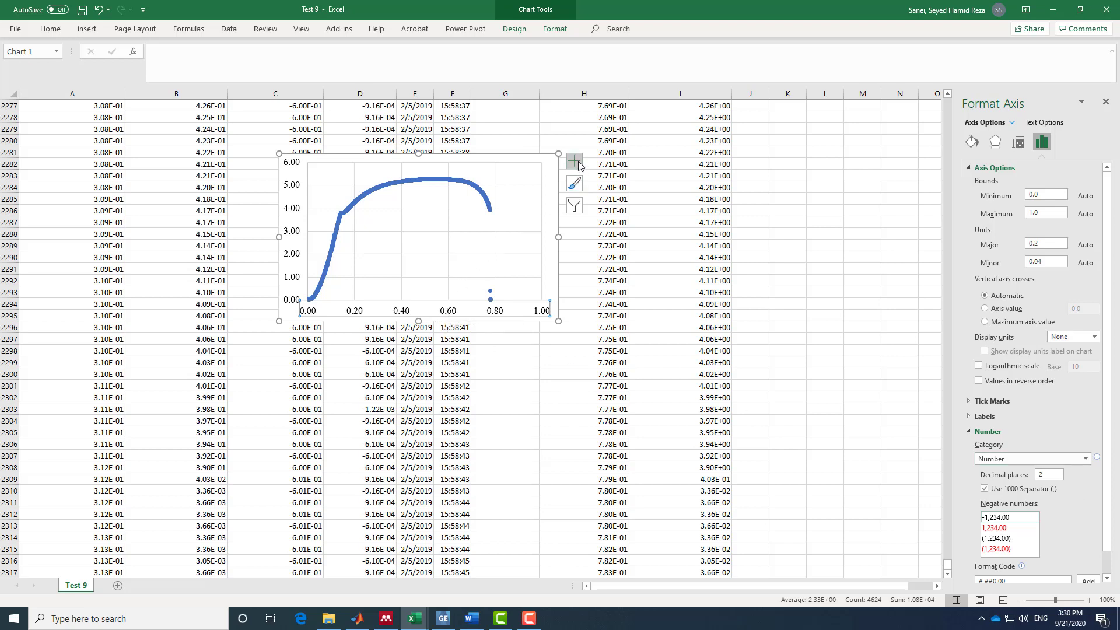
Step: Add axis titles to the chart and name the horizontal axis "Displacement (in)"
{"action": "left_click", "coordinate": [578, 161]}
{"action": "left_click", "coordinate": [603, 188]}
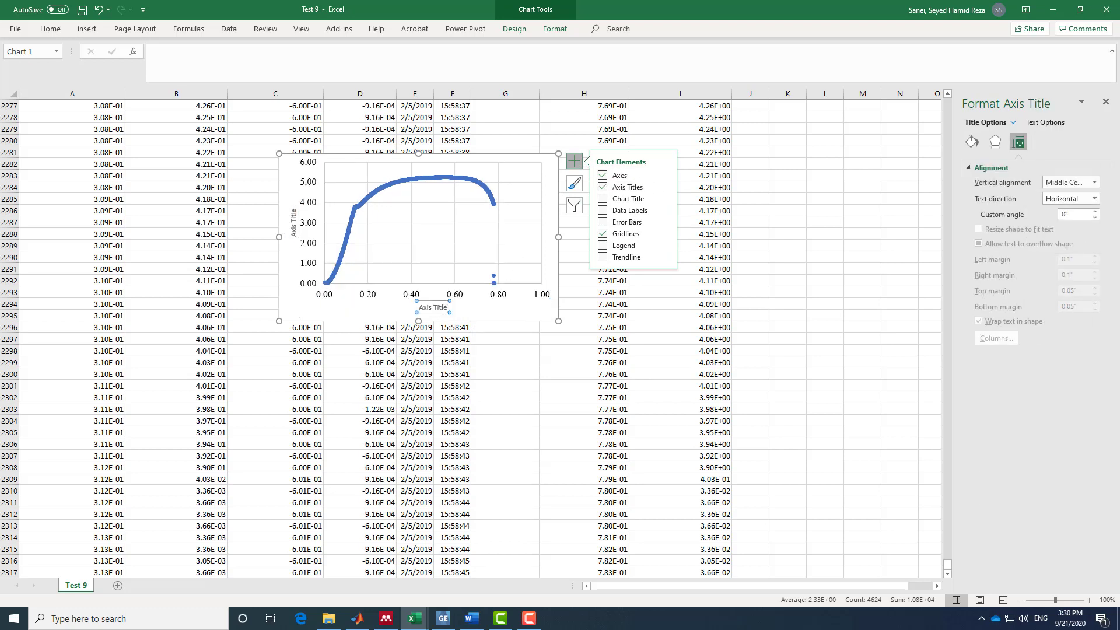
{"action": "left_click_drag", "start_coordinate": [448, 309], "coordinate": [407, 309]}
{"action": "type", "text": "Di"}
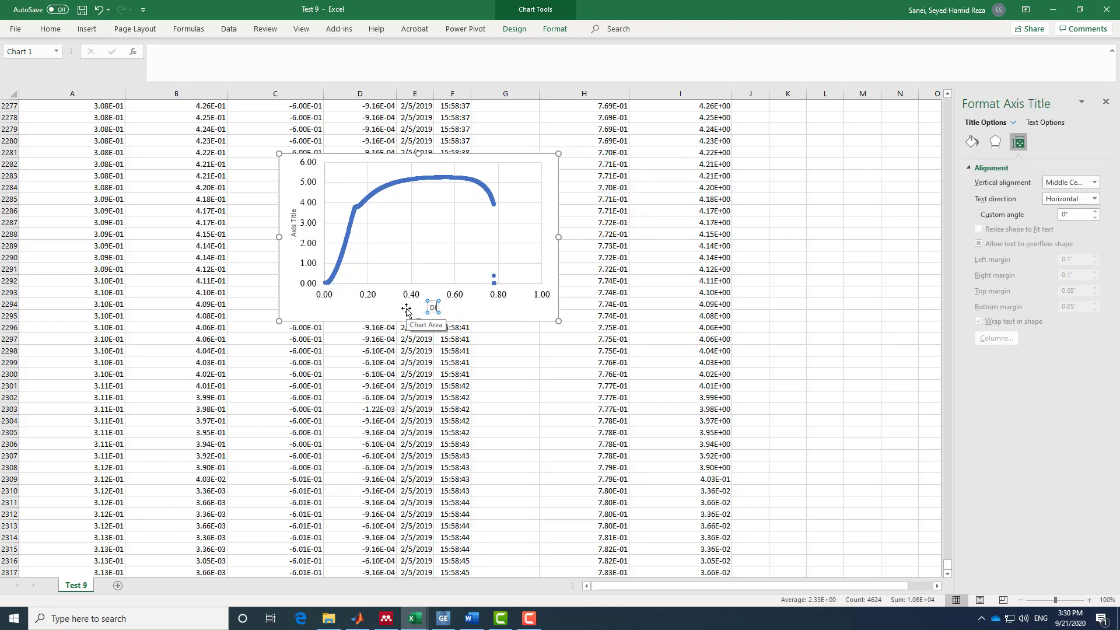
{"action": "type", "text": "splacement (in)"}
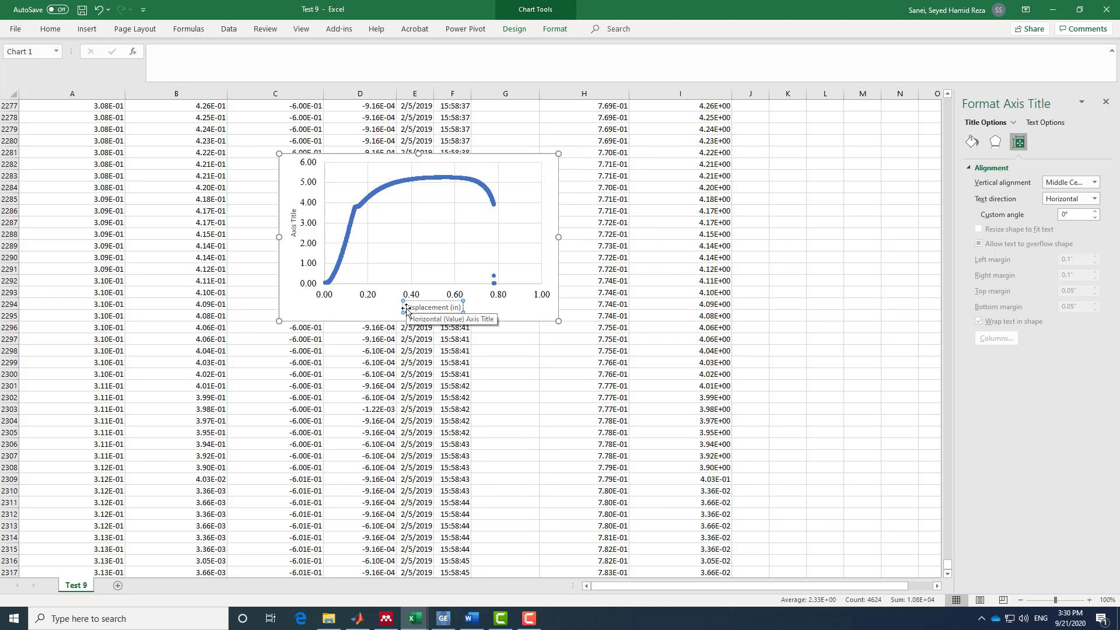
Step: Replace the vertical axis title text with "Force (kip)"
{"action": "left_click", "coordinate": [293, 227]}
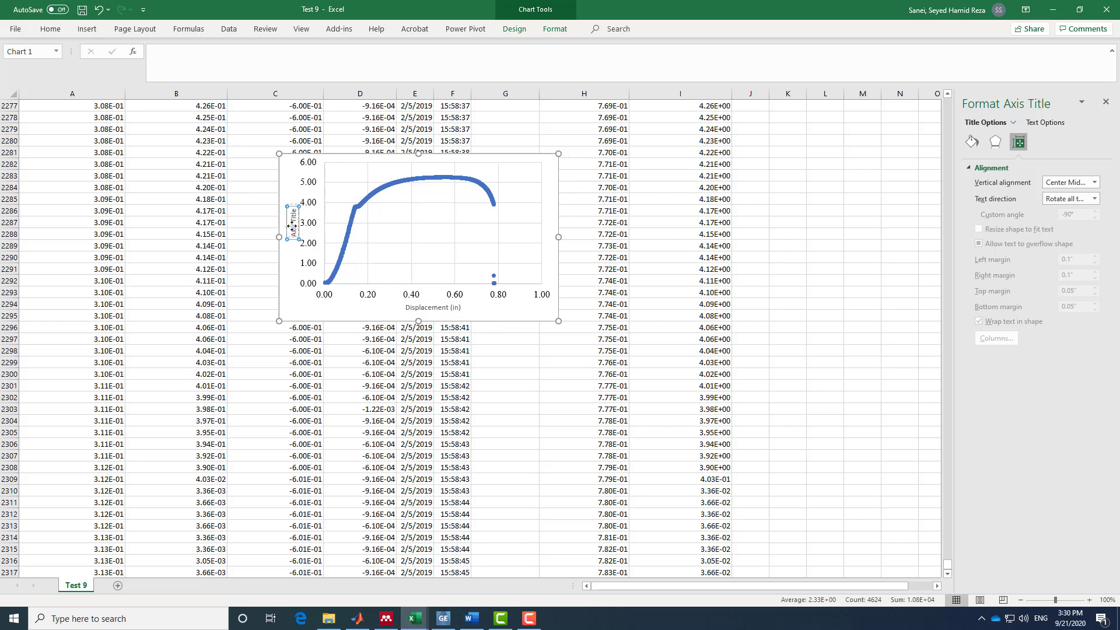
{"action": "left_click_drag", "start_coordinate": [293, 226], "coordinate": [293, 207]}
{"action": "key", "text": "BackSpace"}
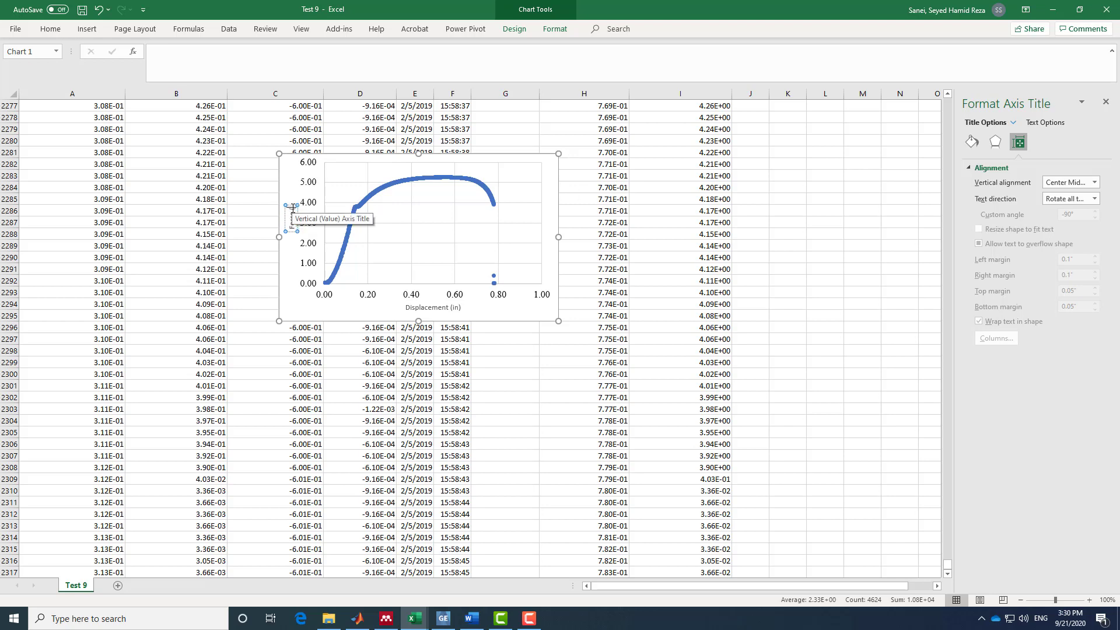
{"action": "type", "text": "Force (kip)"}
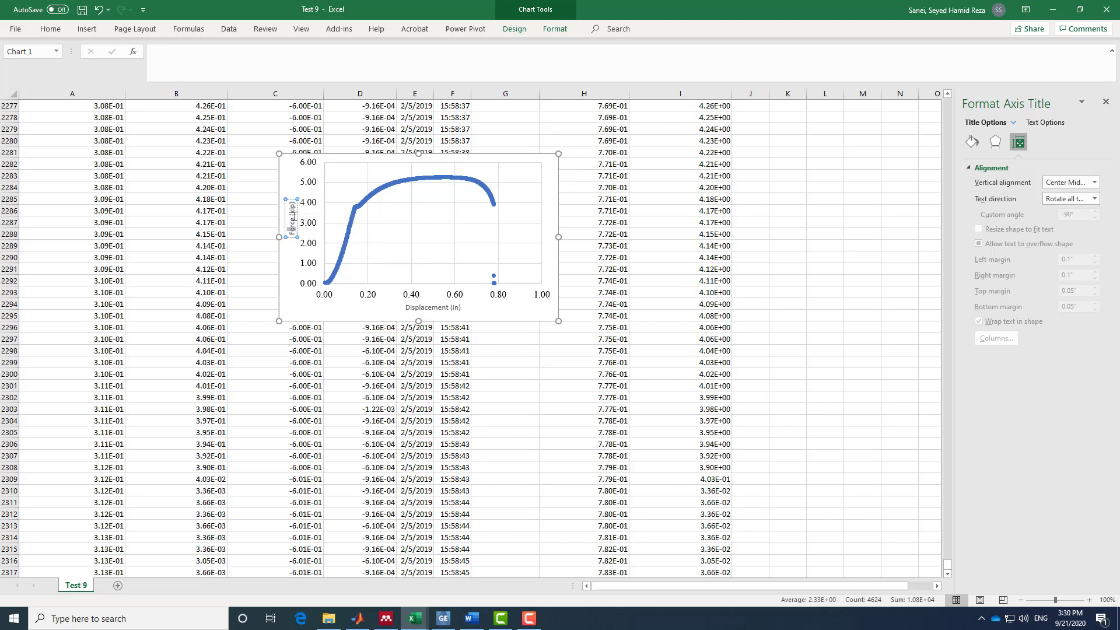
Step: Format the vertical axis title as Times New Roman in a larger size and black
{"action": "left_click_drag", "start_coordinate": [295, 217], "coordinate": [294, 203]}
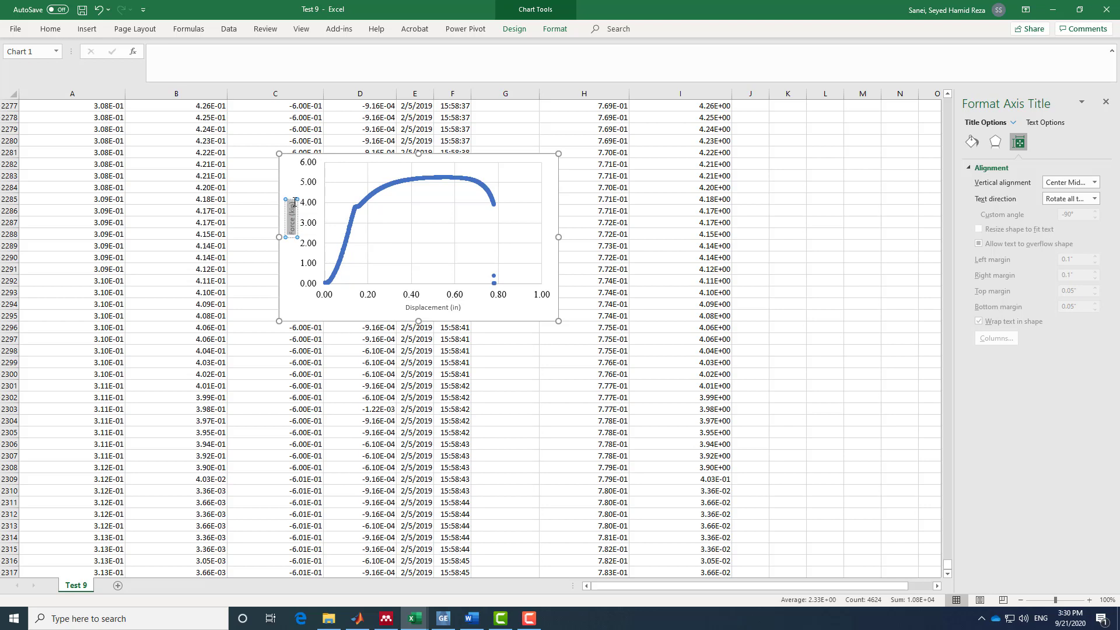
{"action": "left_click", "coordinate": [50, 28]}
{"action": "left_click", "coordinate": [135, 52]}
{"action": "type", "text": "Times New Roman"}
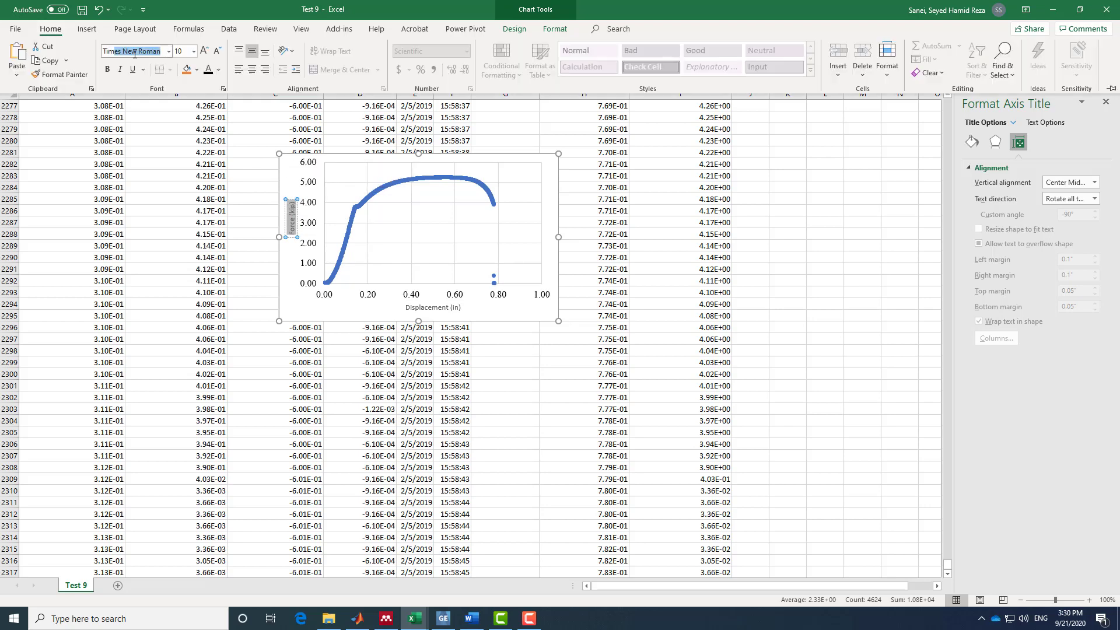
{"action": "key", "text": "Return"}
{"action": "left_click", "coordinate": [204, 51]}
Step: Format the horizontal axis title as black Times New Roman, size 12
{"action": "left_click", "coordinate": [430, 308]}
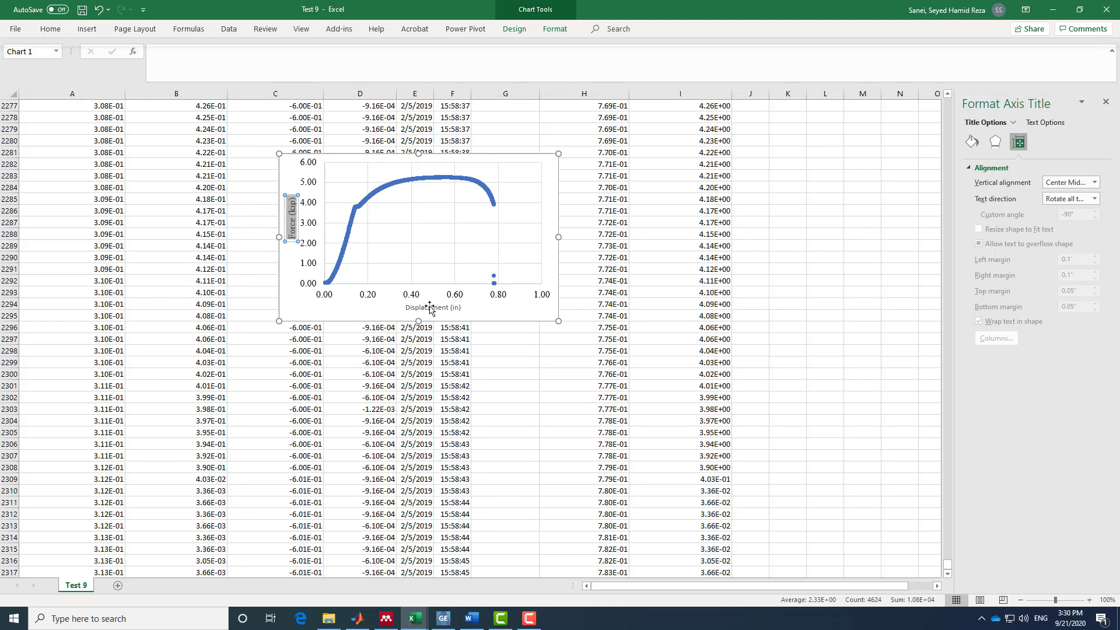
{"action": "left_click", "coordinate": [50, 29]}
{"action": "left_click", "coordinate": [126, 51]}
{"action": "type", "text": "Times New Roman"}
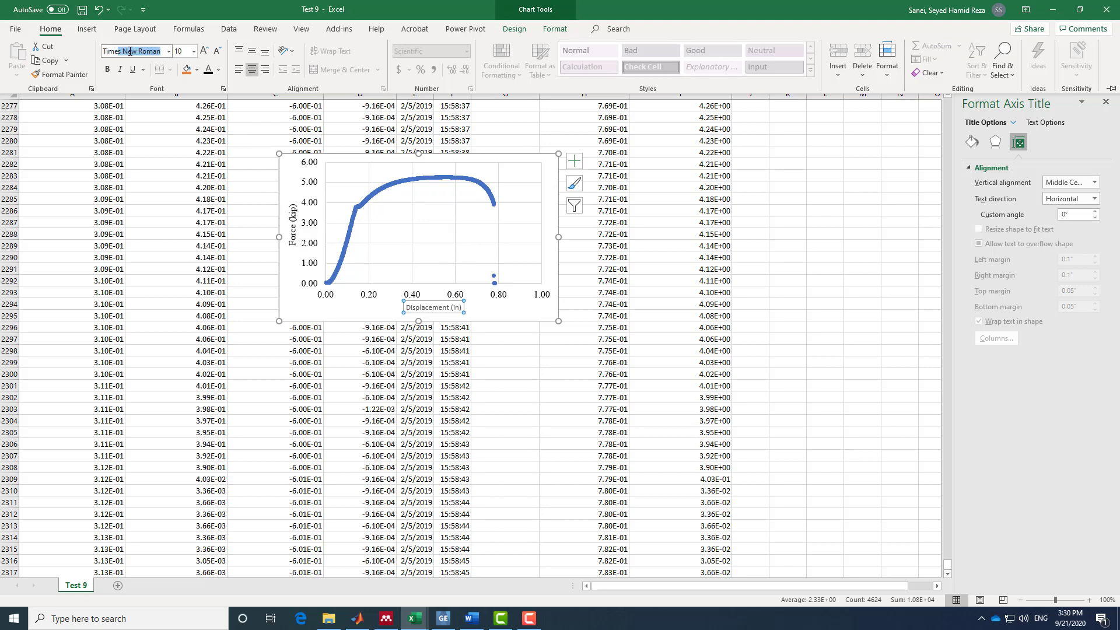
{"action": "key", "text": "Return"}
{"action": "left_click", "coordinate": [204, 51]}
{"action": "left_click", "coordinate": [204, 51]}
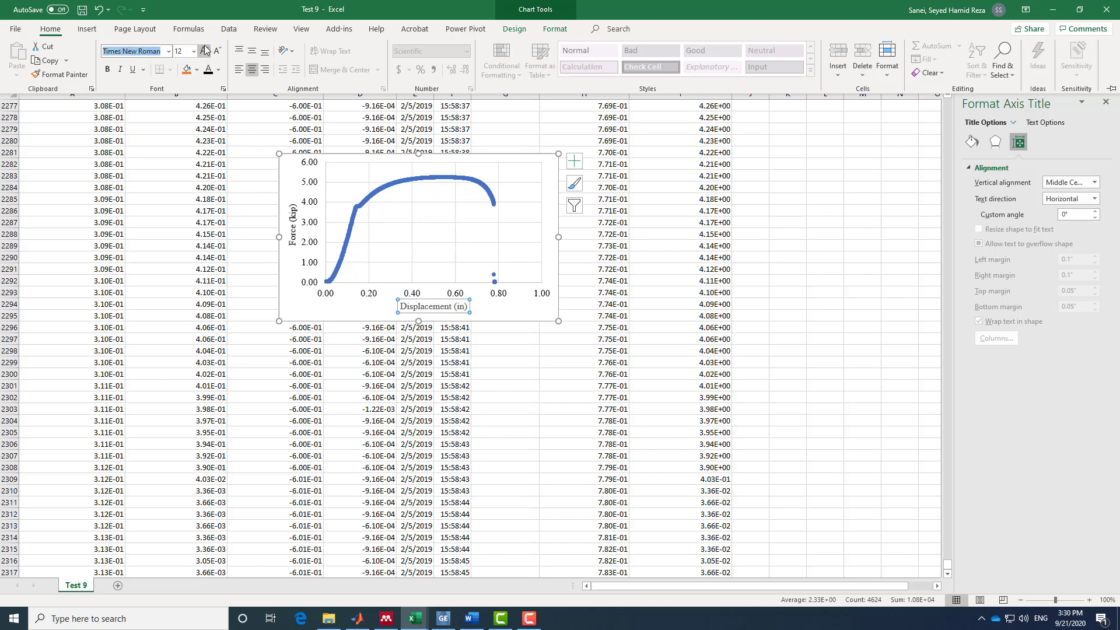
{"action": "left_click", "coordinate": [204, 51]}
{"action": "left_click", "coordinate": [508, 308]}
{"action": "left_click", "coordinate": [347, 310]}
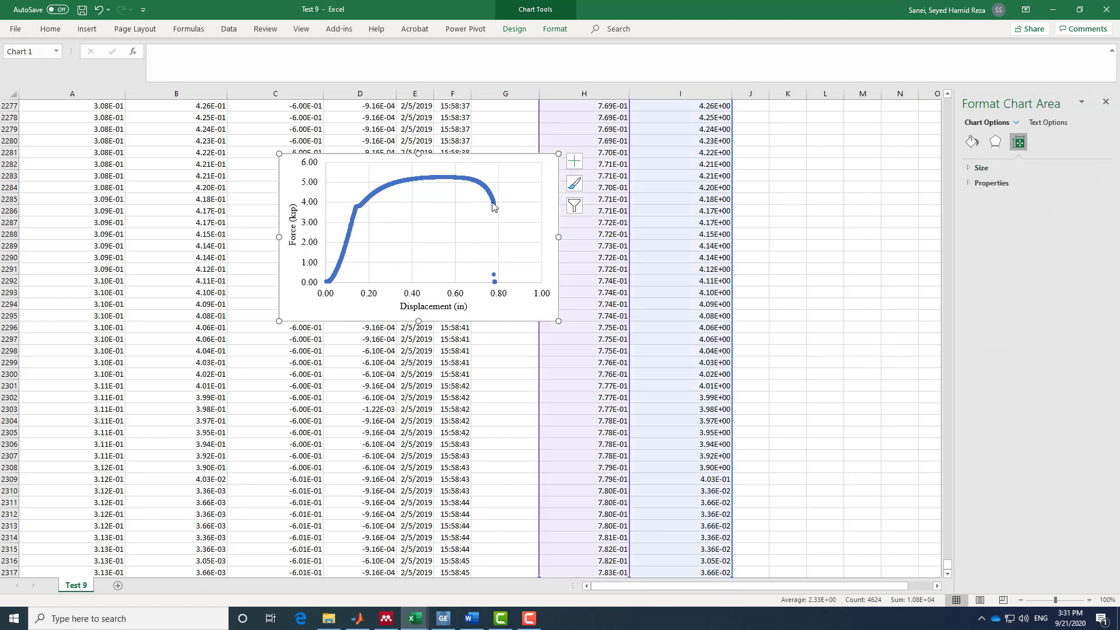
Step: Edit the plotted series in the chart's data source so its X values cover H6:H2200, leaving out the stray end points
{"action": "left_click", "coordinate": [492, 276]}
{"action": "left_click", "coordinate": [493, 276]}
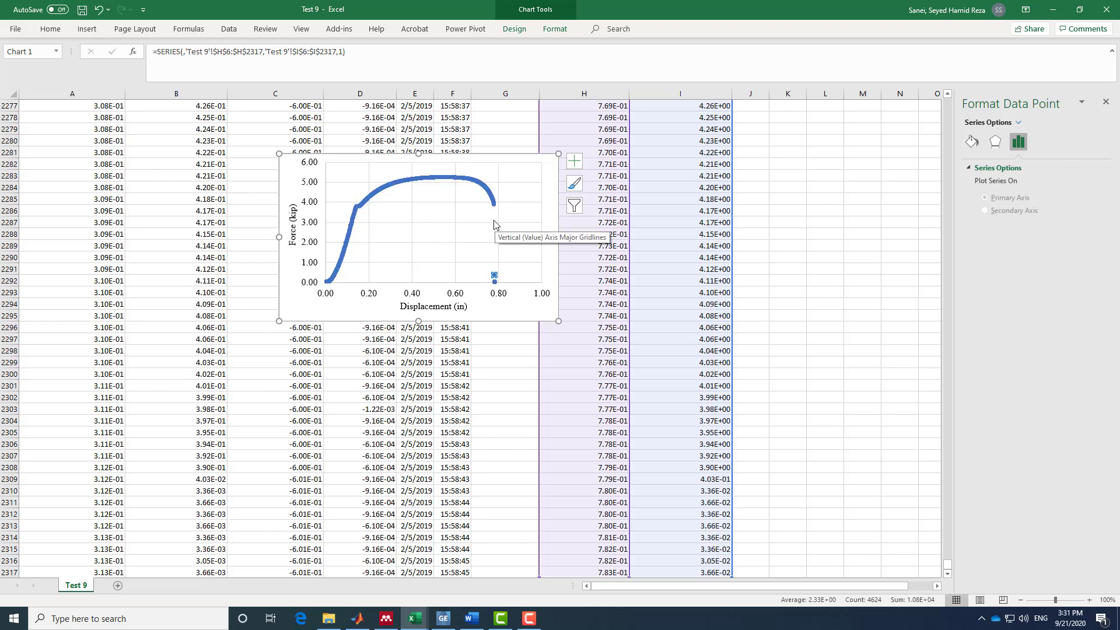
{"action": "mouse_move", "coordinate": [496, 287]}
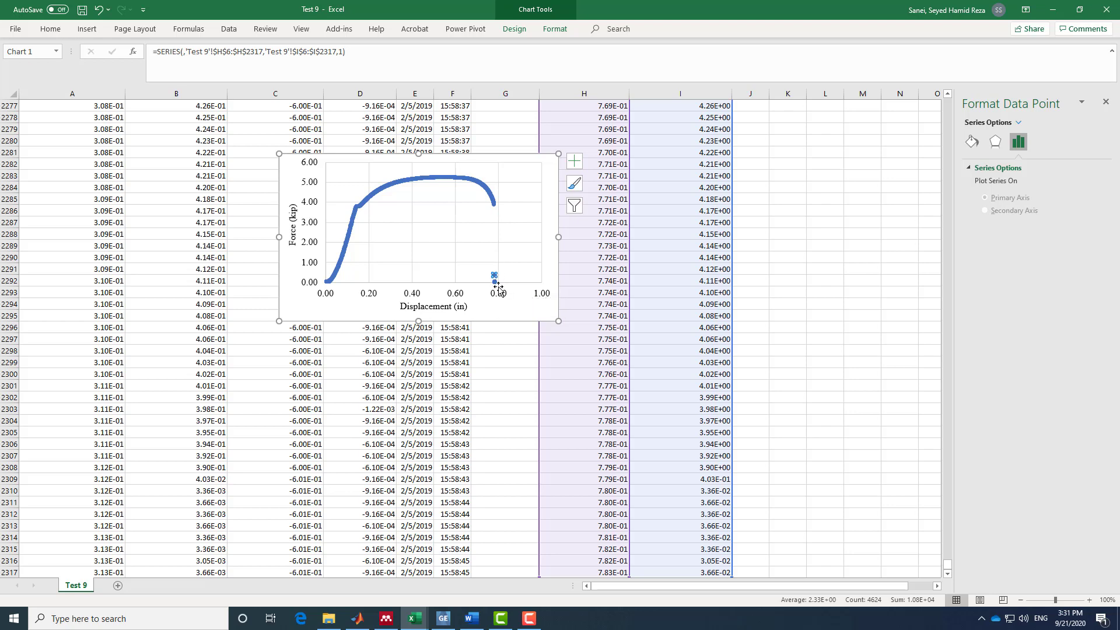
{"action": "right_click", "coordinate": [491, 201]}
{"action": "left_click", "coordinate": [542, 254]}
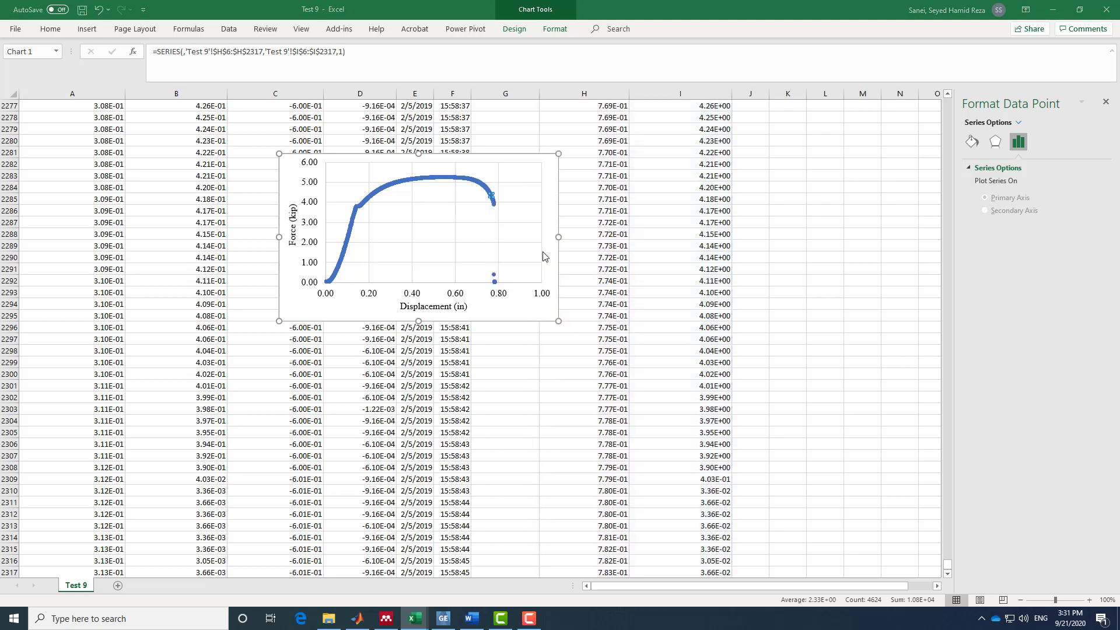
{"action": "left_click", "coordinate": [519, 367]}
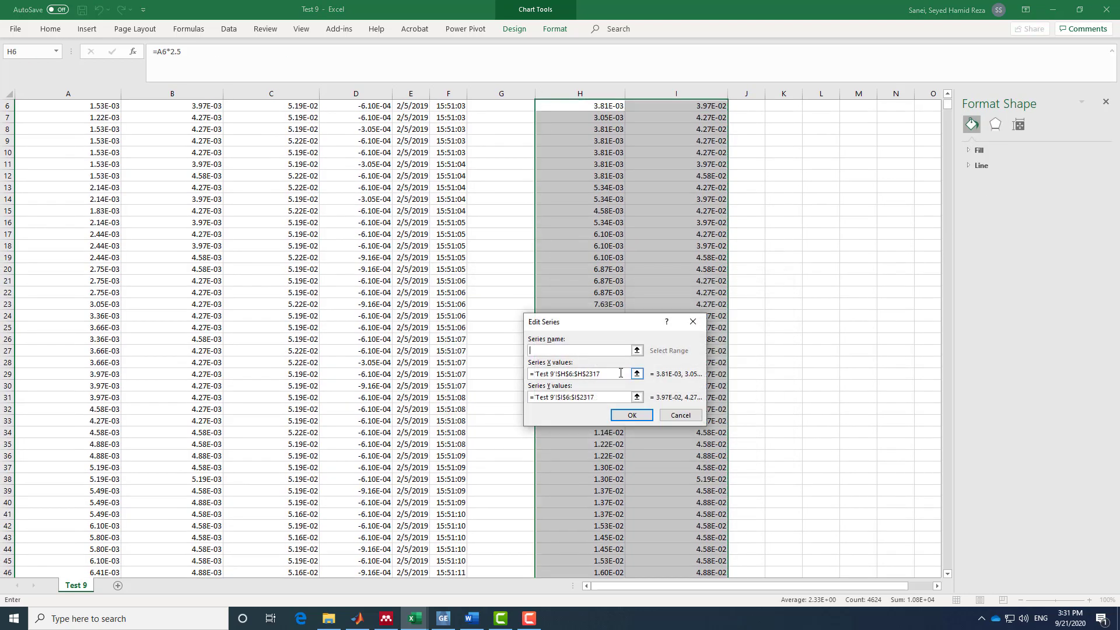
{"action": "left_click", "coordinate": [586, 374]}
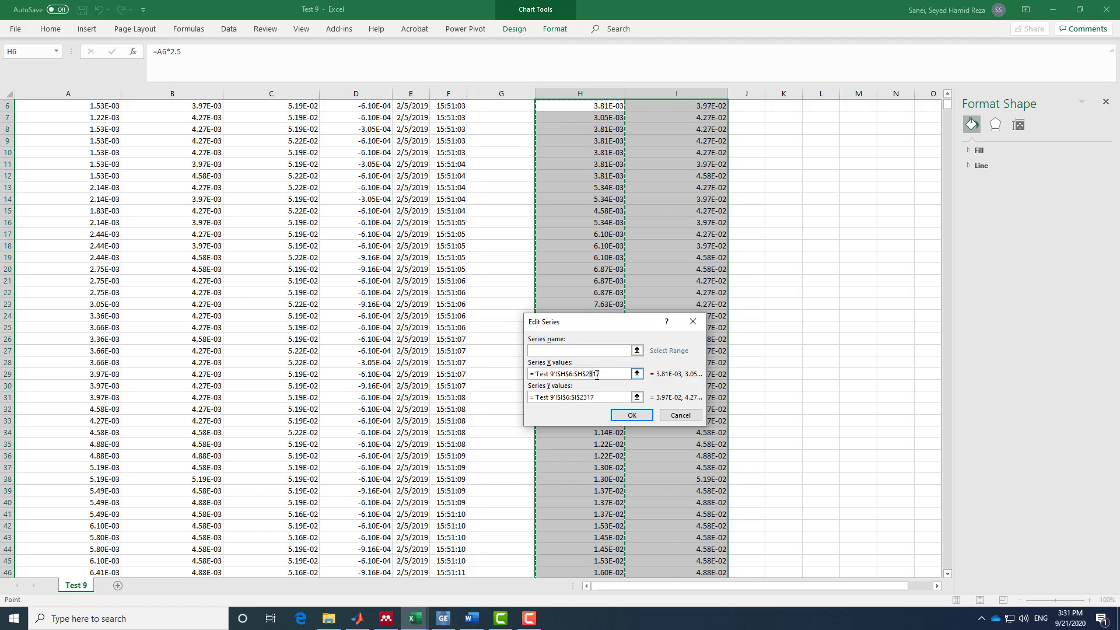
{"action": "left_click", "coordinate": [601, 375]}
{"action": "key", "text": "BackSpace"}
{"action": "key", "text": "BackSpace"}
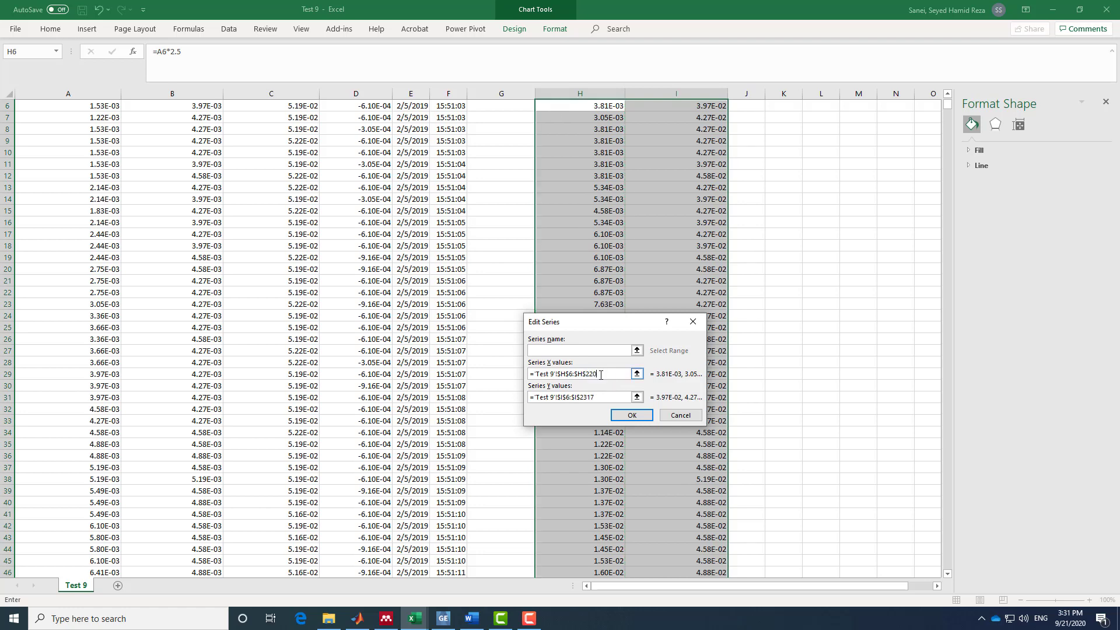
{"action": "type", "text": "0"}
Step: Set the series Y values to I6:I2200 and apply the shortened data source to the chart
{"action": "left_click", "coordinate": [588, 397]}
{"action": "left_click", "coordinate": [594, 398]}
{"action": "key", "text": "BackSpace"}
{"action": "key", "text": "BackSpace"}
{"action": "type", "text": "00"}
{"action": "left_click", "coordinate": [631, 415]}
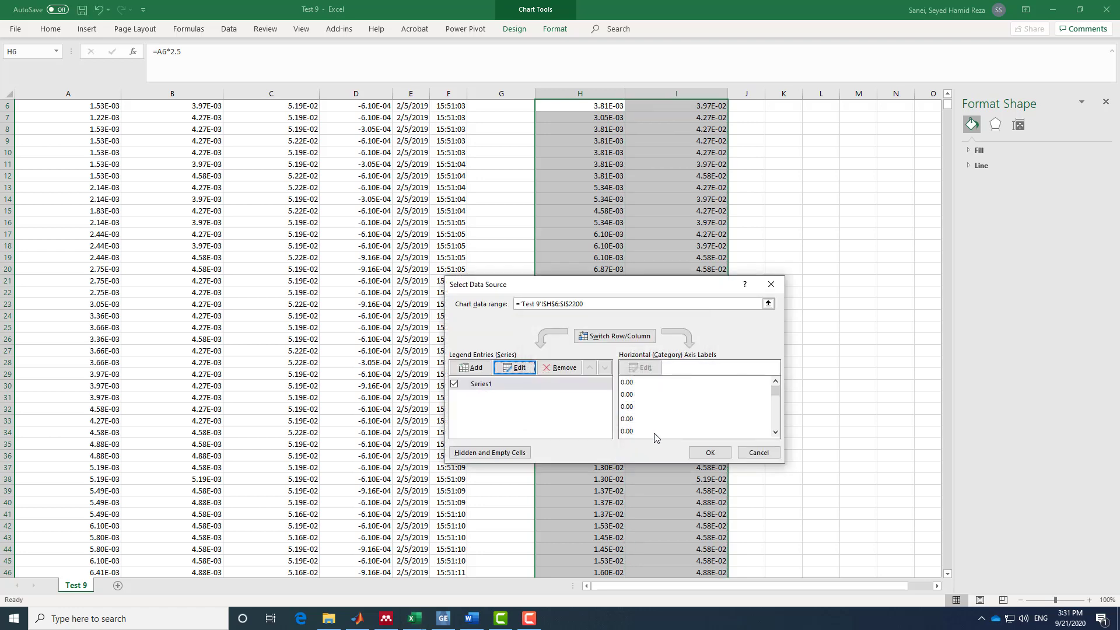
{"action": "left_click", "coordinate": [708, 452]}
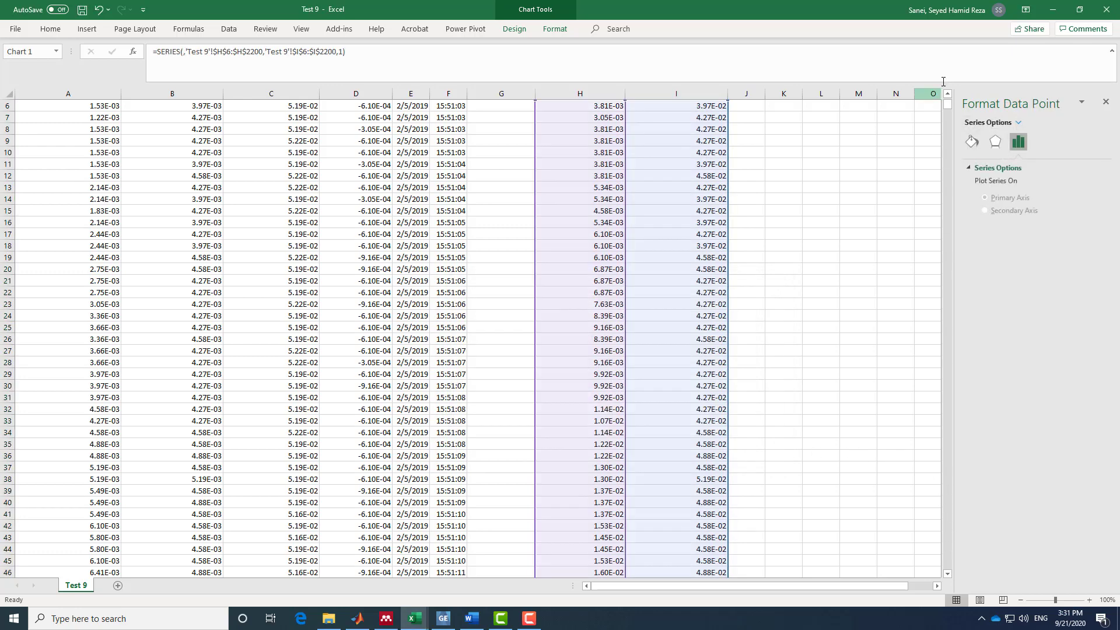
Step: Move the force–displacement chart to a new sheet named Force-Displacement
{"action": "scroll", "coordinate": [834, 225], "scroll_direction": "up", "scroll_amount": 2}
{"action": "scroll", "coordinate": [882, 195], "scroll_direction": "down", "scroll_amount": 14}
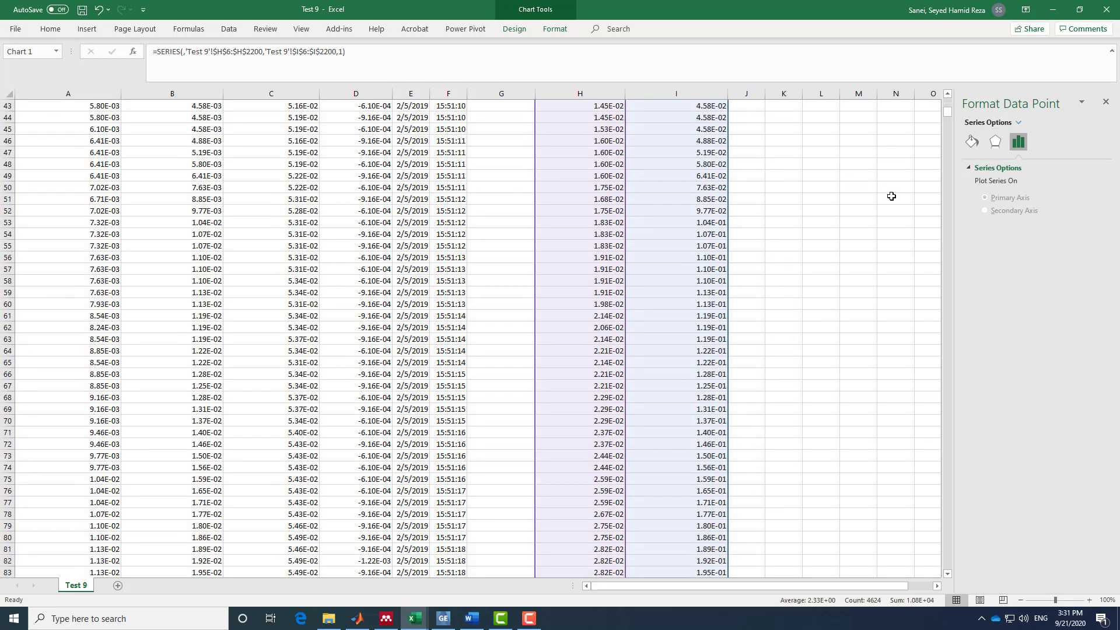
{"action": "left_click_drag", "start_coordinate": [947, 113], "coordinate": [941, 590]}
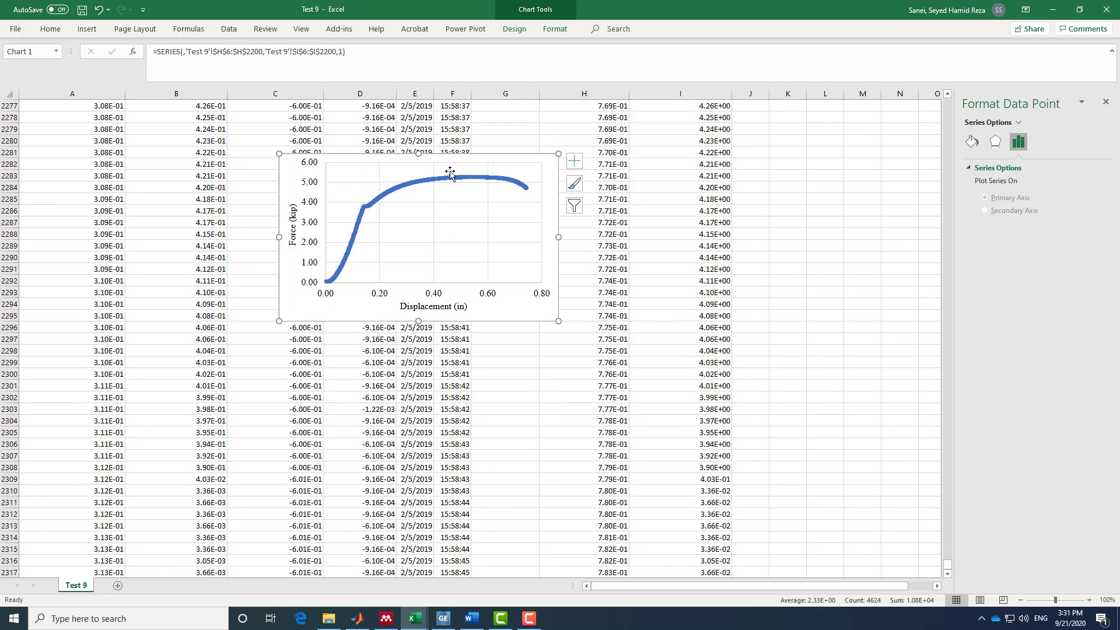
{"action": "left_click", "coordinate": [295, 227]}
{"action": "left_click", "coordinate": [50, 32]}
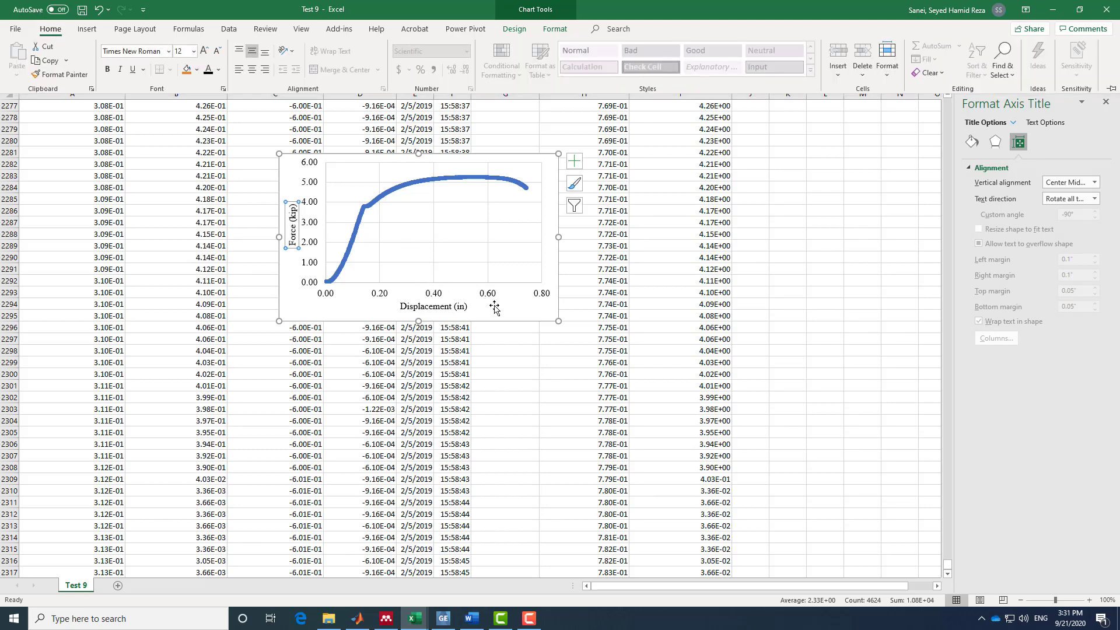
{"action": "right_click", "coordinate": [465, 260]}
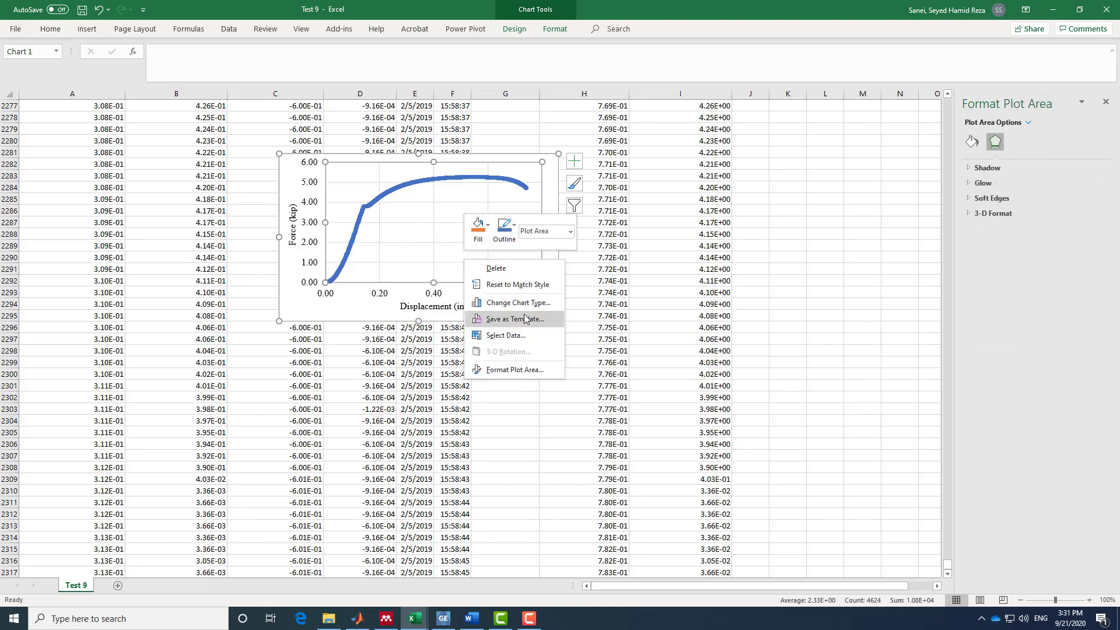
{"action": "left_click", "coordinate": [334, 304]}
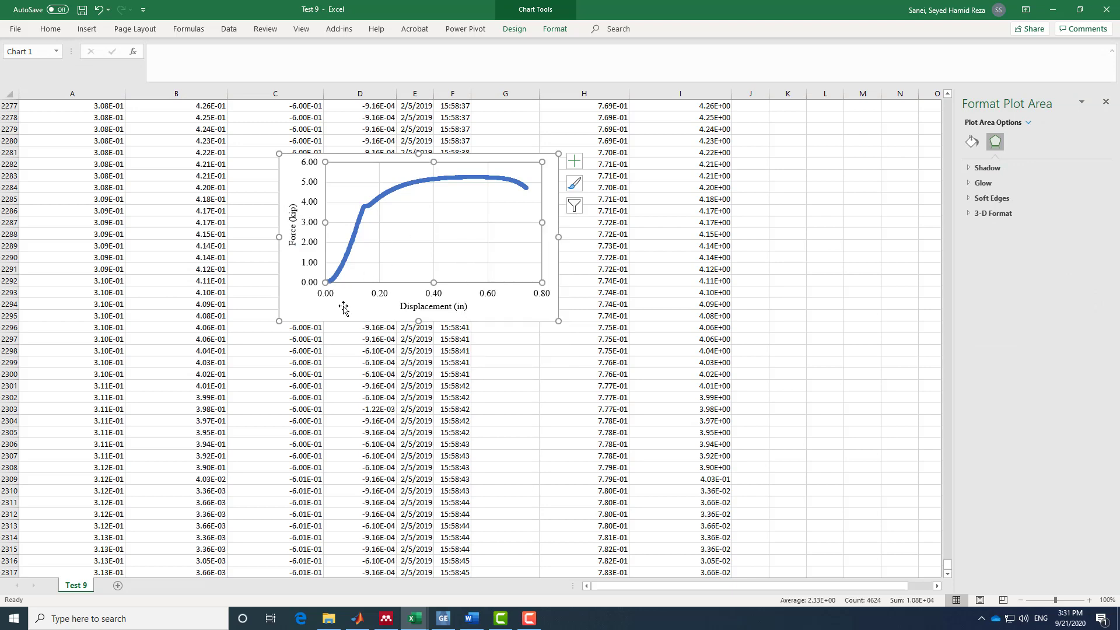
{"action": "right_click", "coordinate": [343, 306]}
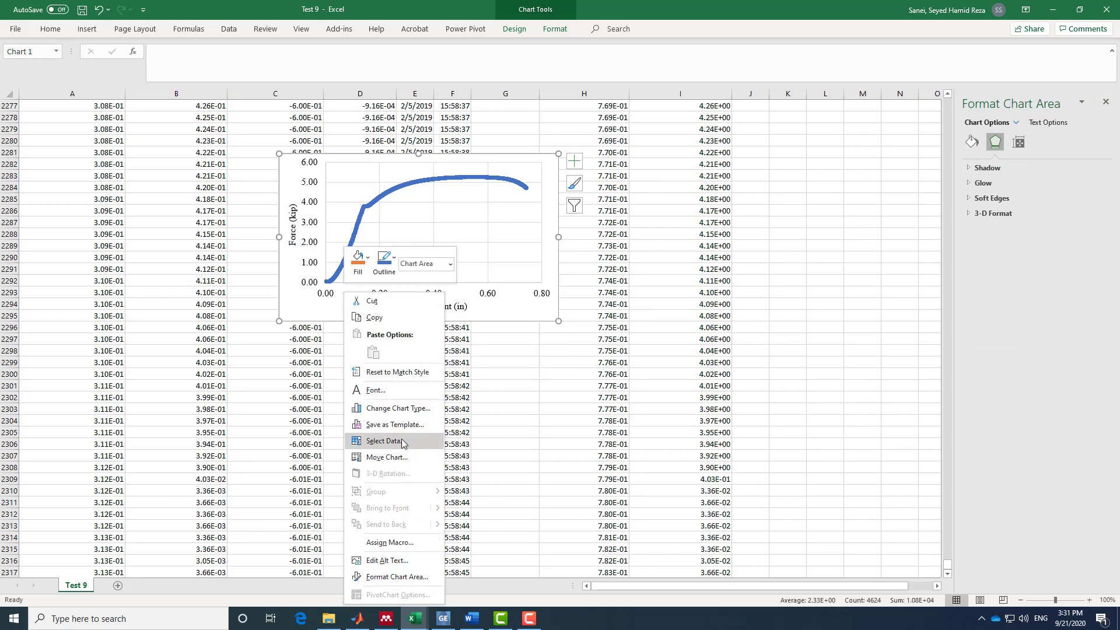
{"action": "left_click", "coordinate": [401, 457]}
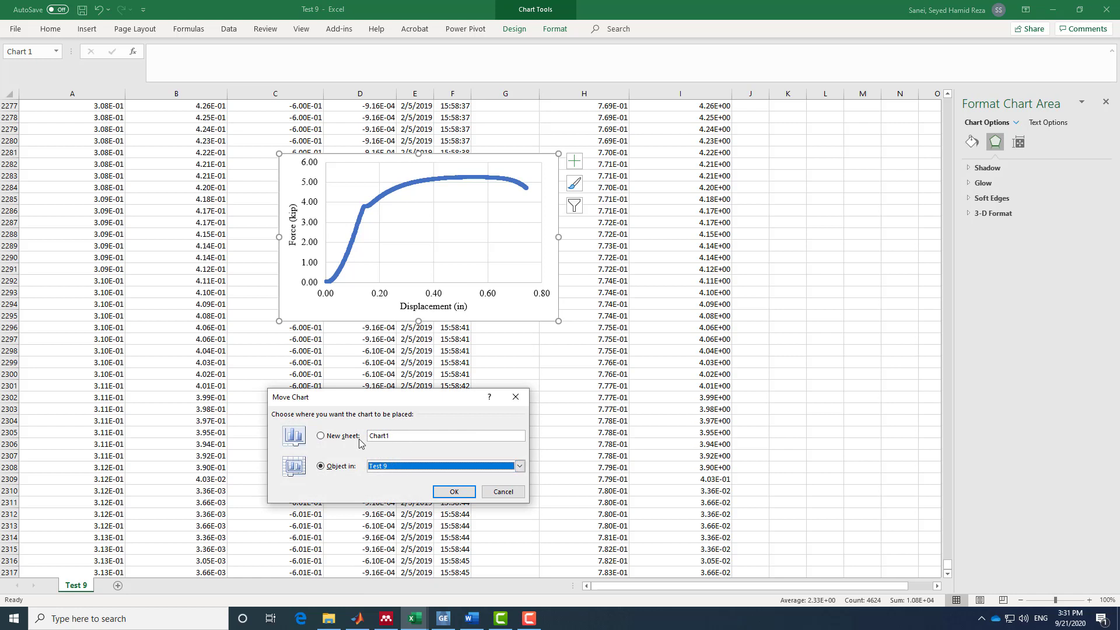
{"action": "left_click", "coordinate": [321, 436]}
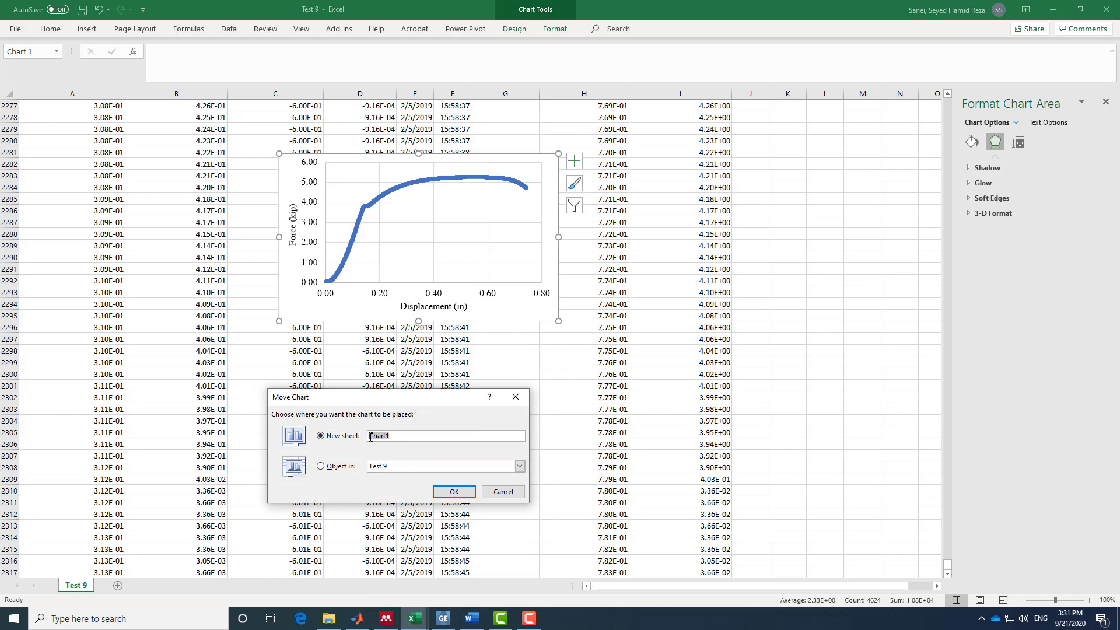
{"action": "type", "text": "Force-Displacement"}
{"action": "left_click", "coordinate": [454, 492]}
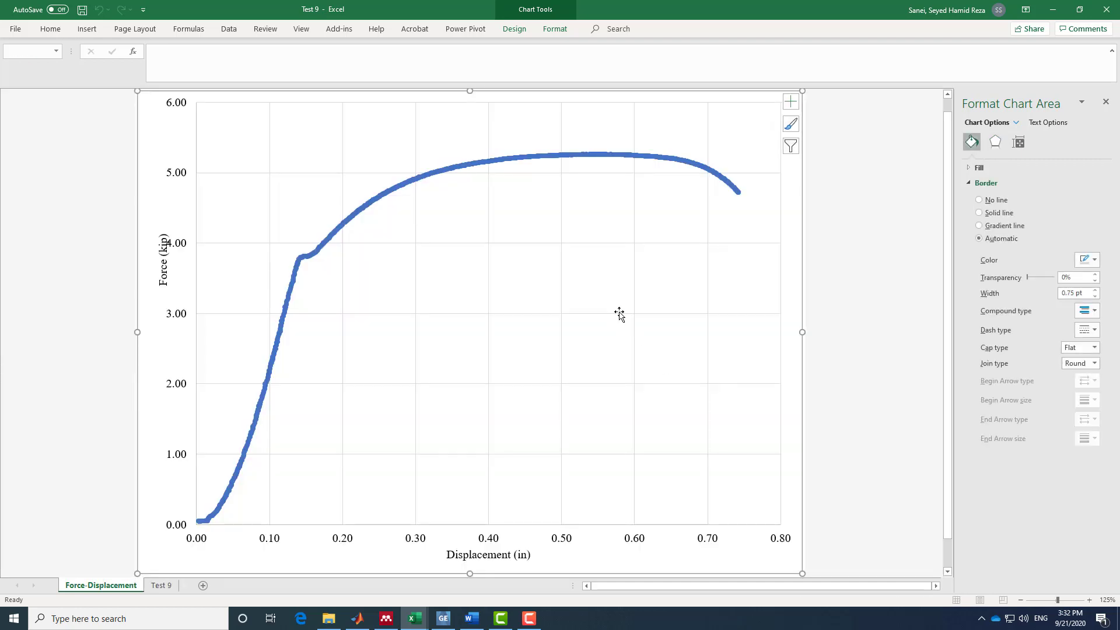
Step: Shift the vertical axis title Force (kip) outward so it clears the axis numbers
{"action": "left_click", "coordinate": [159, 253]}
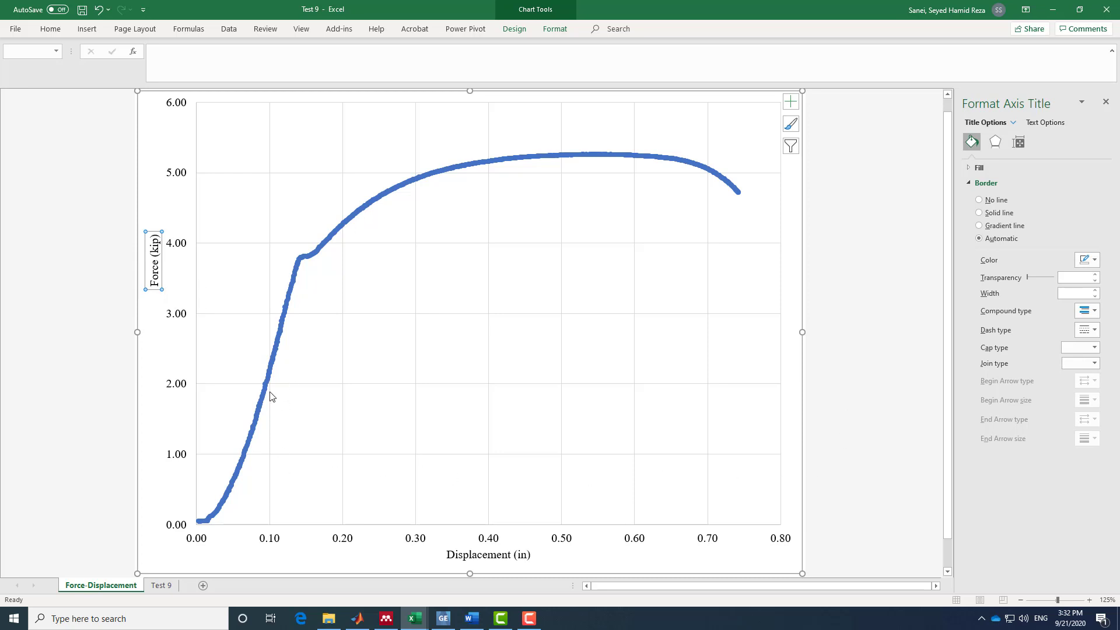
{"action": "mouse_move", "coordinate": [270, 396]}
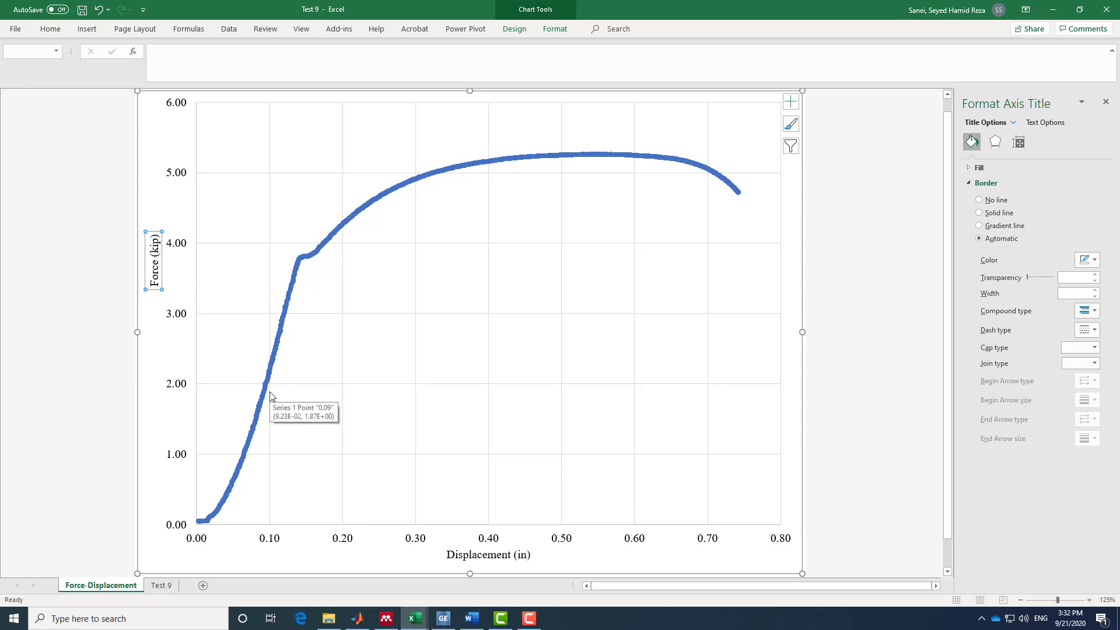
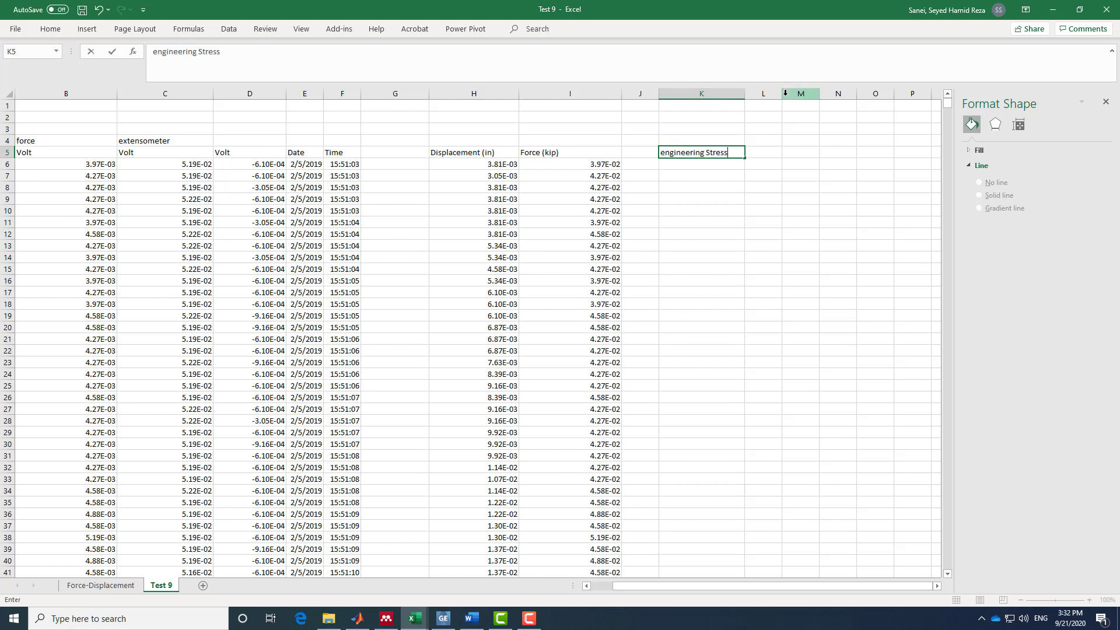
Step: Widen column L and enter the heading Engineering Strain in L5, beside the engineering Stress heading
{"action": "left_click", "coordinate": [778, 93]}
{"action": "left_click_drag", "start_coordinate": [782, 95], "coordinate": [837, 95]}
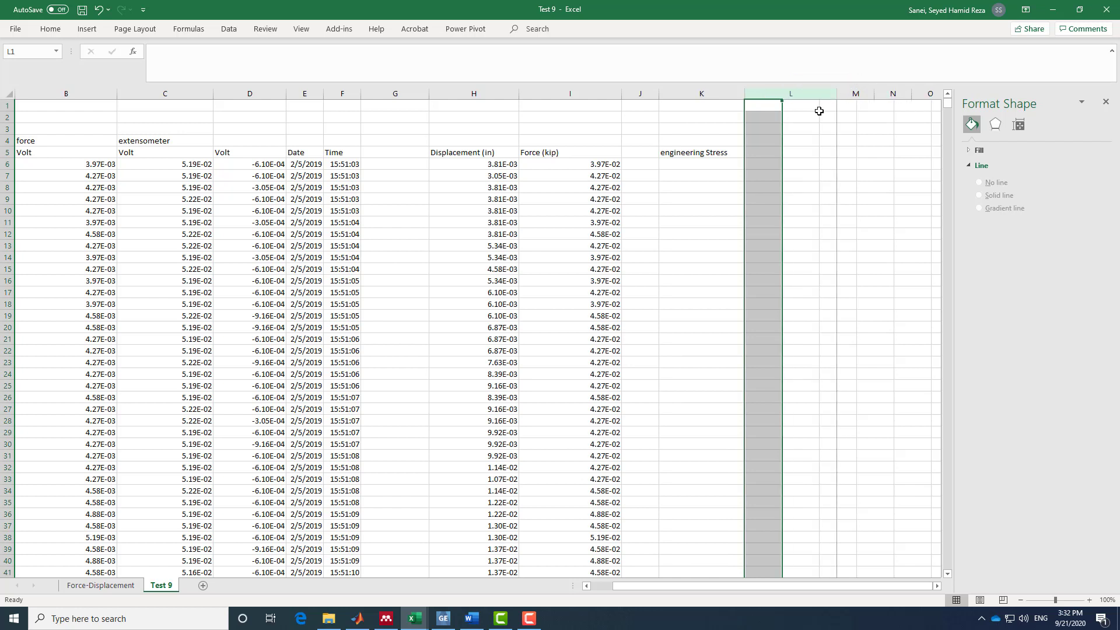
{"action": "left_click", "coordinate": [777, 150]}
{"action": "type", "text": "Engineering Strain"}
{"action": "left_click", "coordinate": [714, 153]}
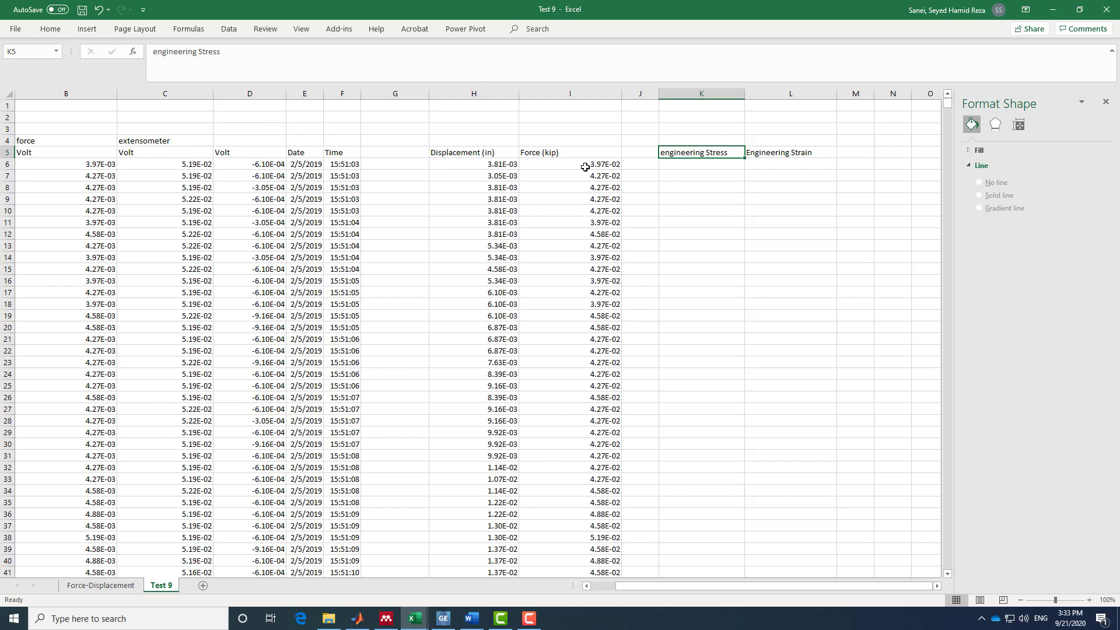
Step: Label B1 as initial Area and begin a formula beside it in C1
{"action": "left_click", "coordinate": [81, 110]}
{"action": "type", "text": "initial Ar"}
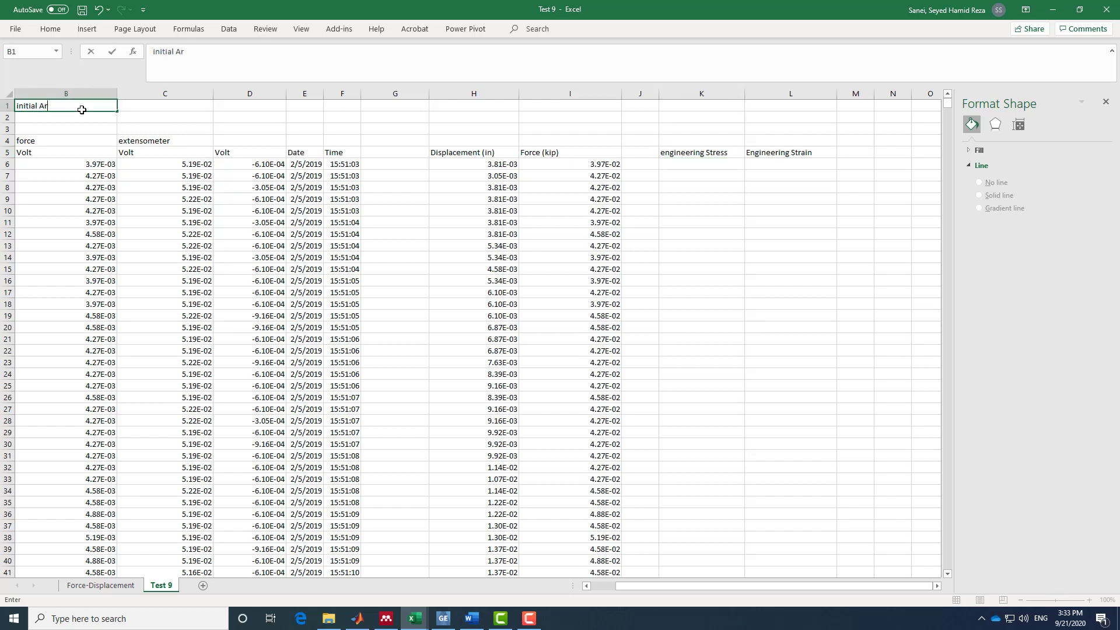
{"action": "left_click", "coordinate": [179, 104]}
{"action": "left_click", "coordinate": [228, 59]}
{"action": "type", "text": "="}
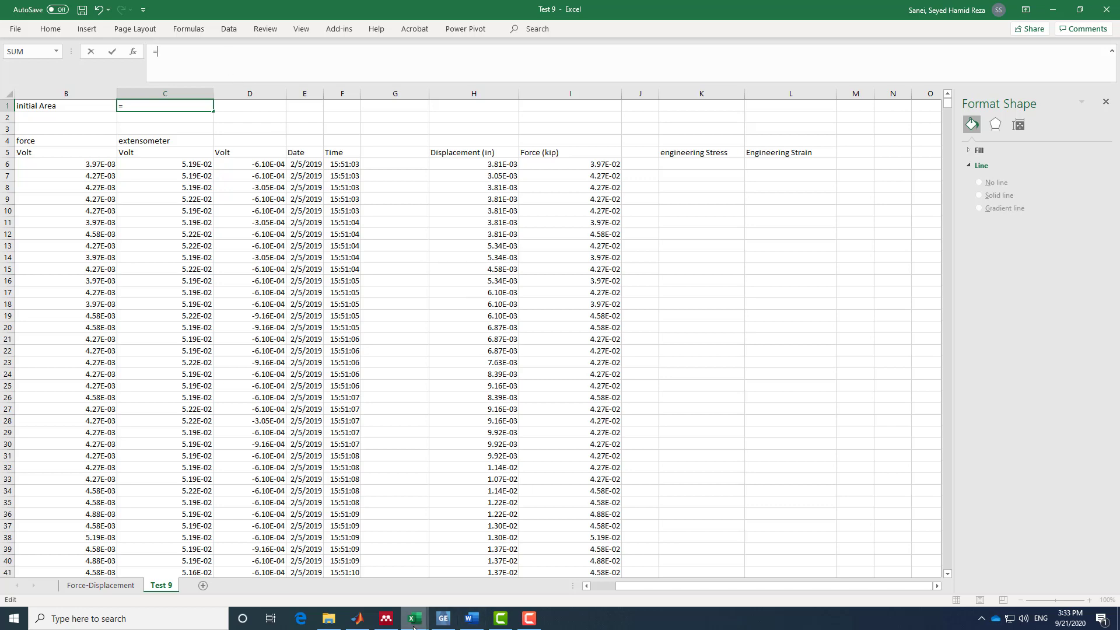
Step: Reference sample 9's initial width, cell E11 of Sheet1 in the Lab1TensionMeasurements_Spring 19 workbook, in the C1 area formula
{"action": "mouse_move", "coordinate": [413, 627]}
{"action": "left_click", "coordinate": [369, 578]}
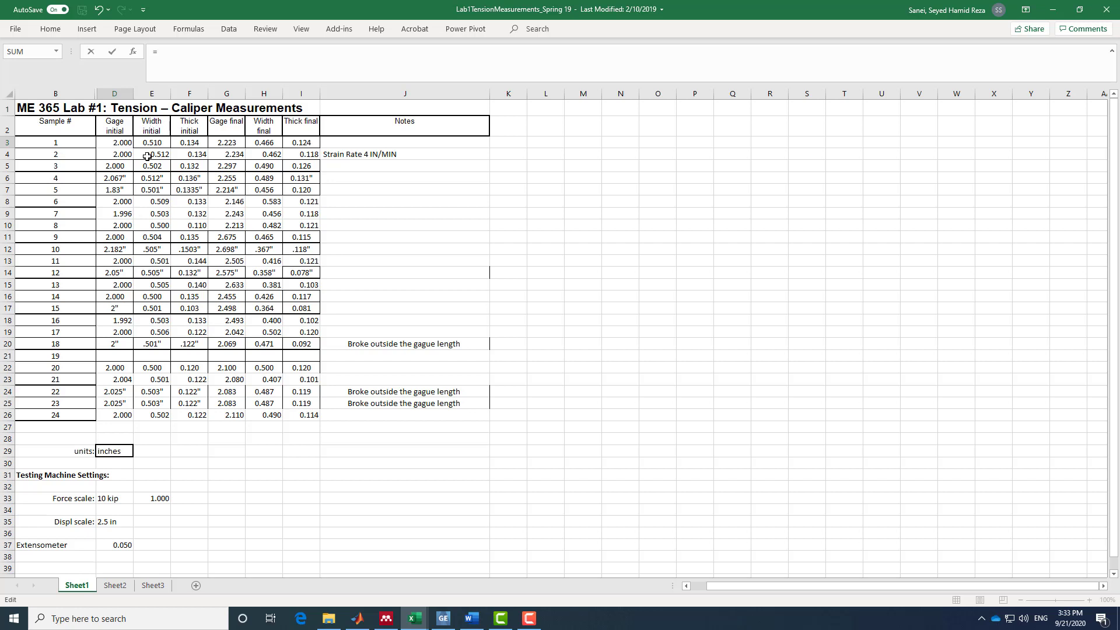
{"action": "mouse_move", "coordinate": [428, 622]}
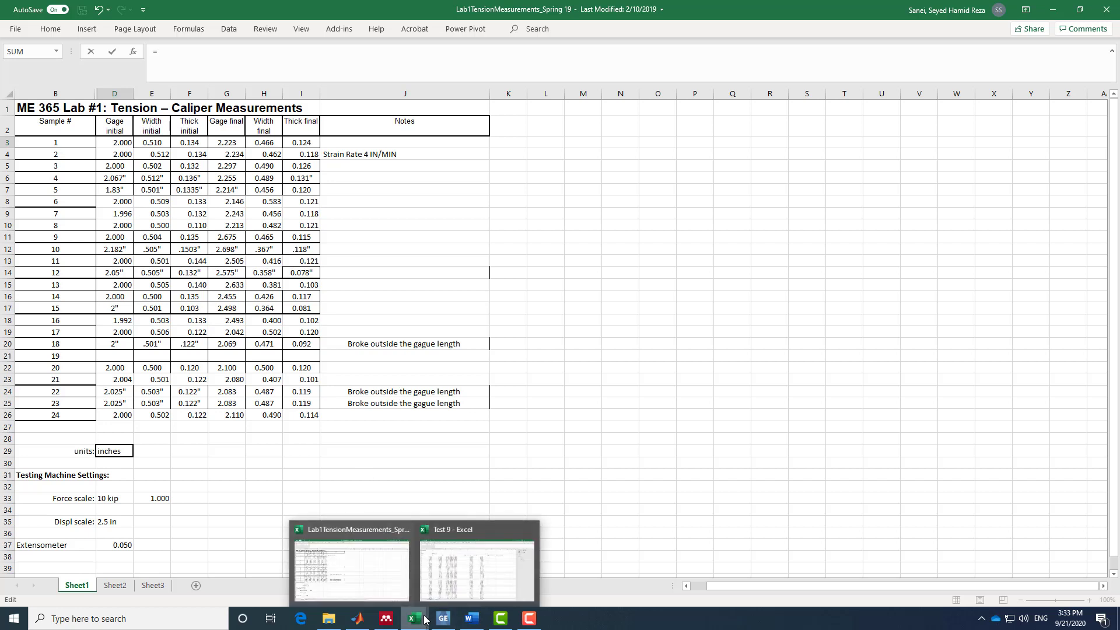
{"action": "left_click", "coordinate": [455, 551]}
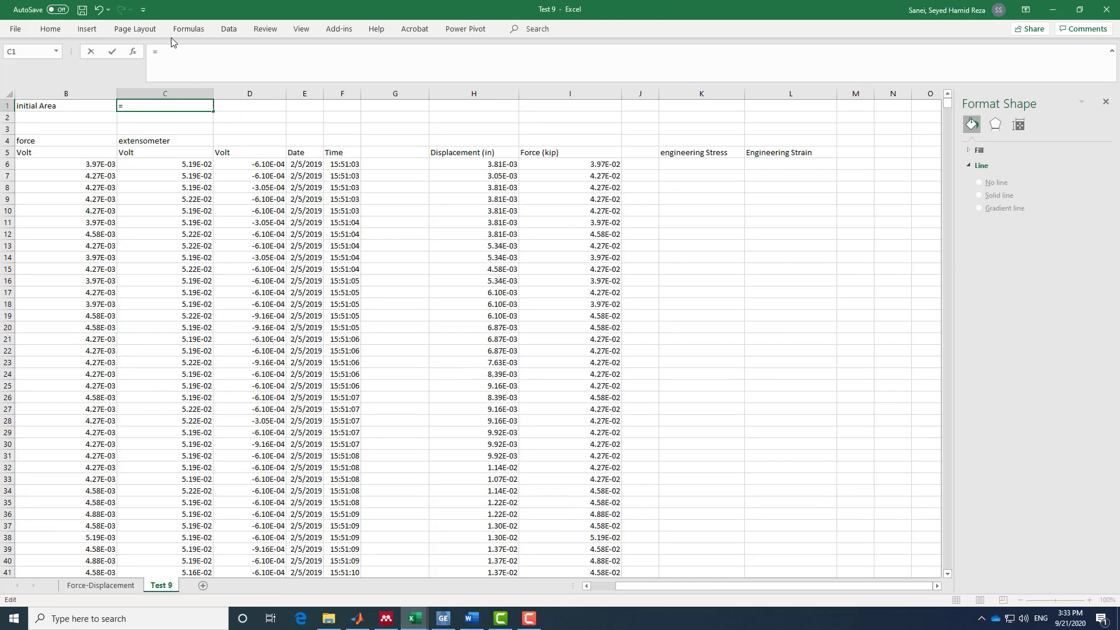
{"action": "mouse_move", "coordinate": [417, 622]}
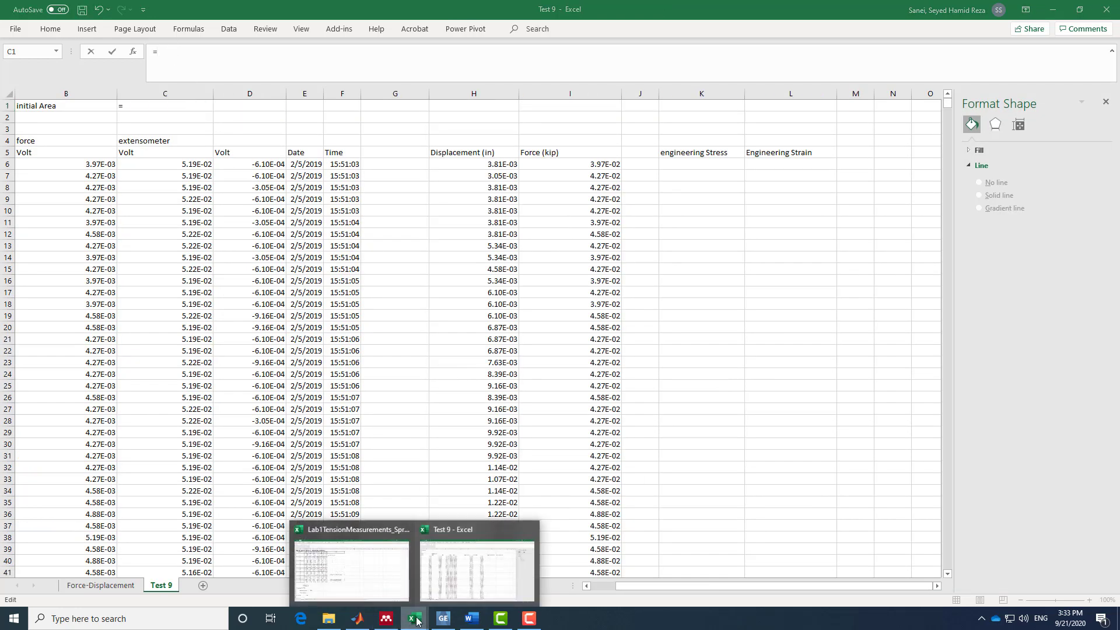
{"action": "left_click", "coordinate": [351, 568]}
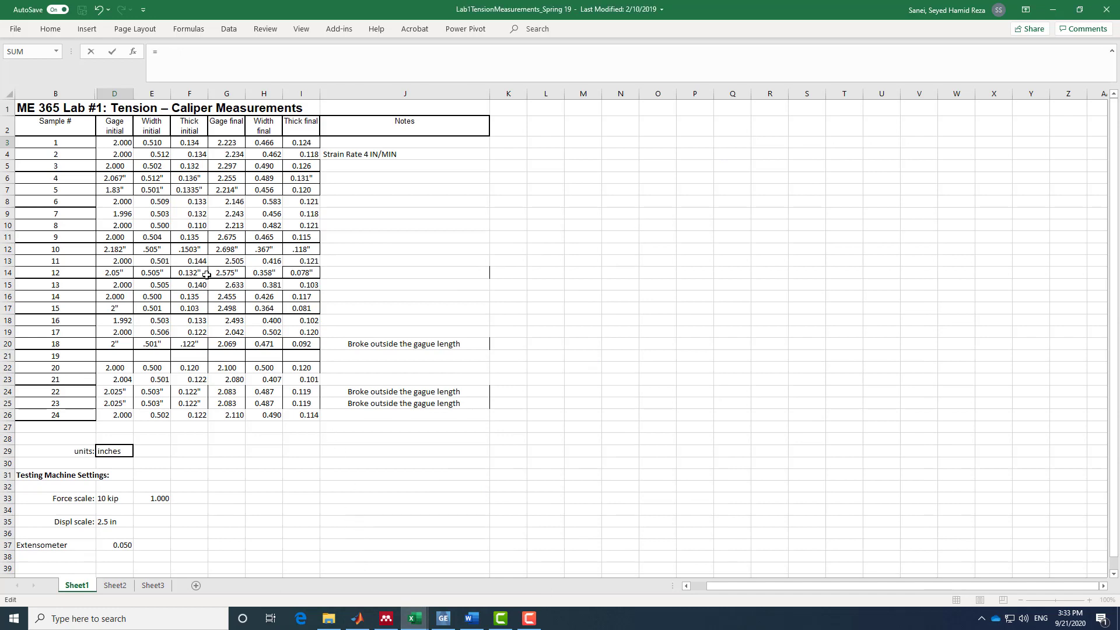
{"action": "left_click", "coordinate": [151, 238]}
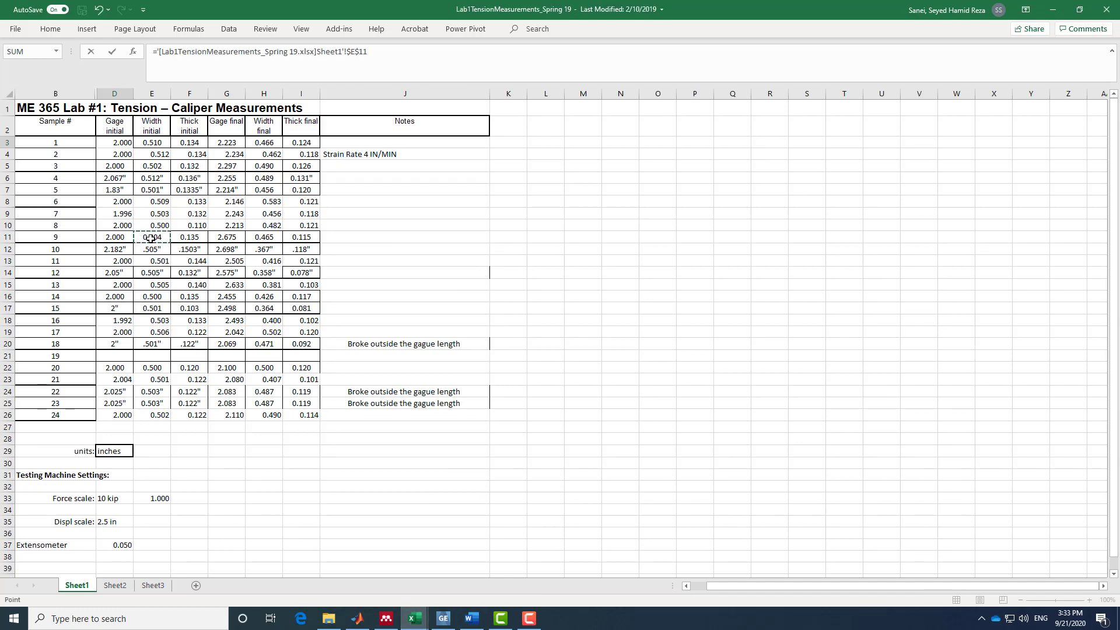
{"action": "mouse_move", "coordinate": [424, 624]}
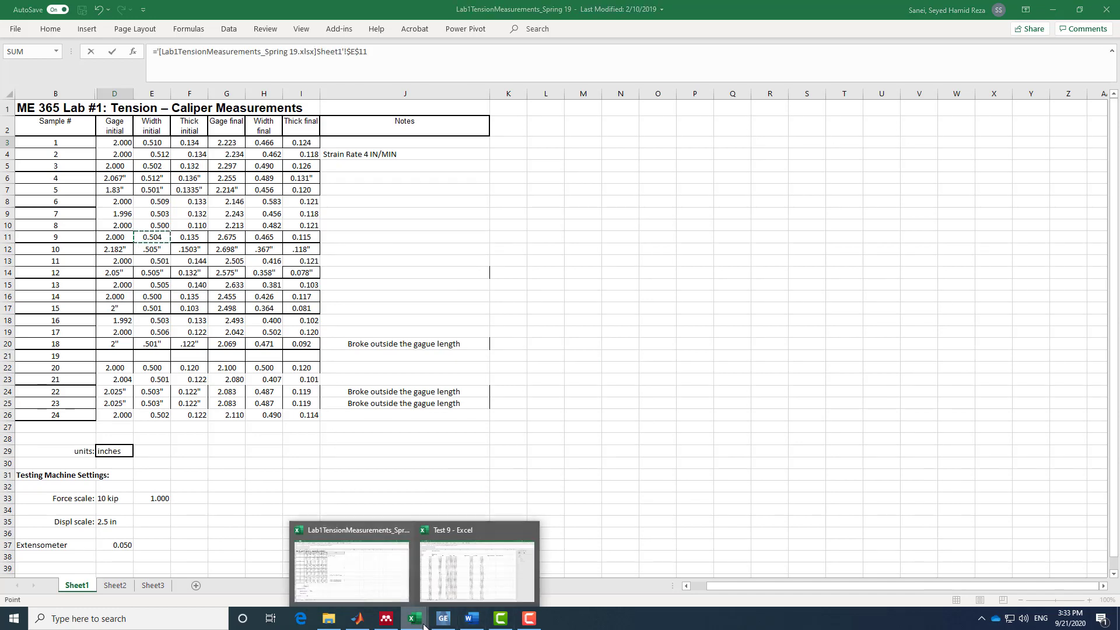
{"action": "left_click", "coordinate": [434, 586]}
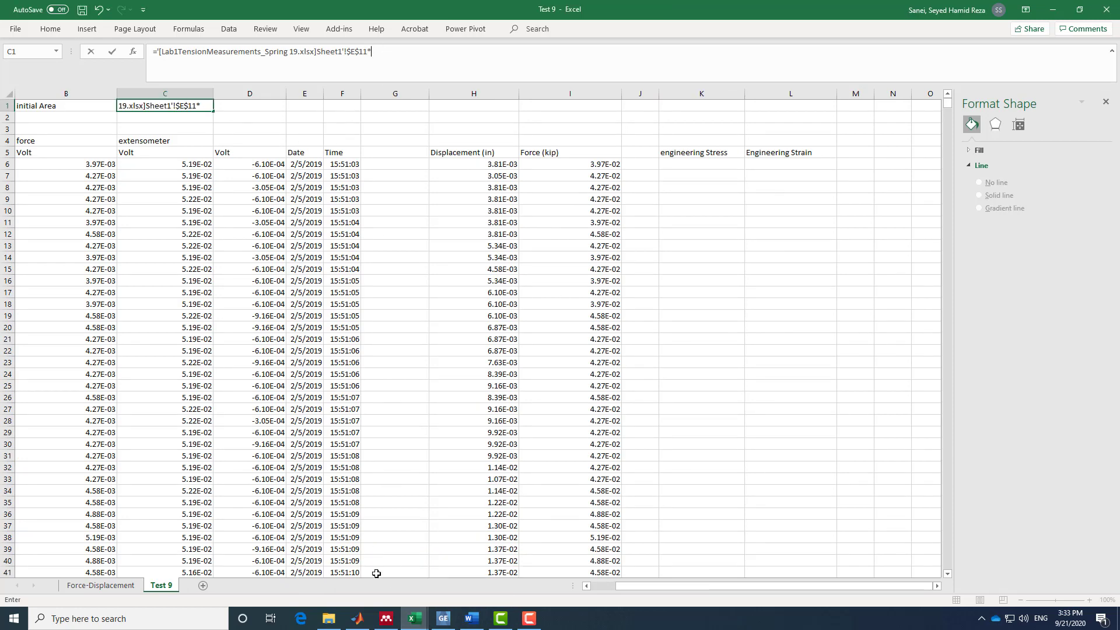
Step: Multiply the width in the C1 formula by sample 9's initial thickness, cell F11 of the measurements workbook, and complete the formula
{"action": "mouse_move", "coordinate": [414, 622]}
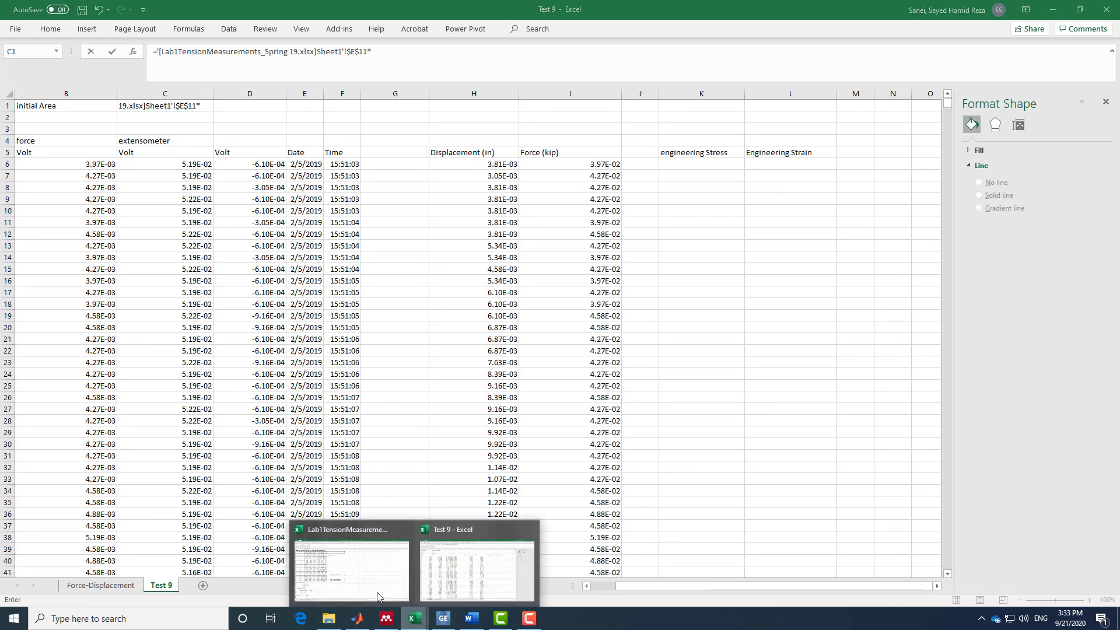
{"action": "left_click", "coordinate": [394, 601]}
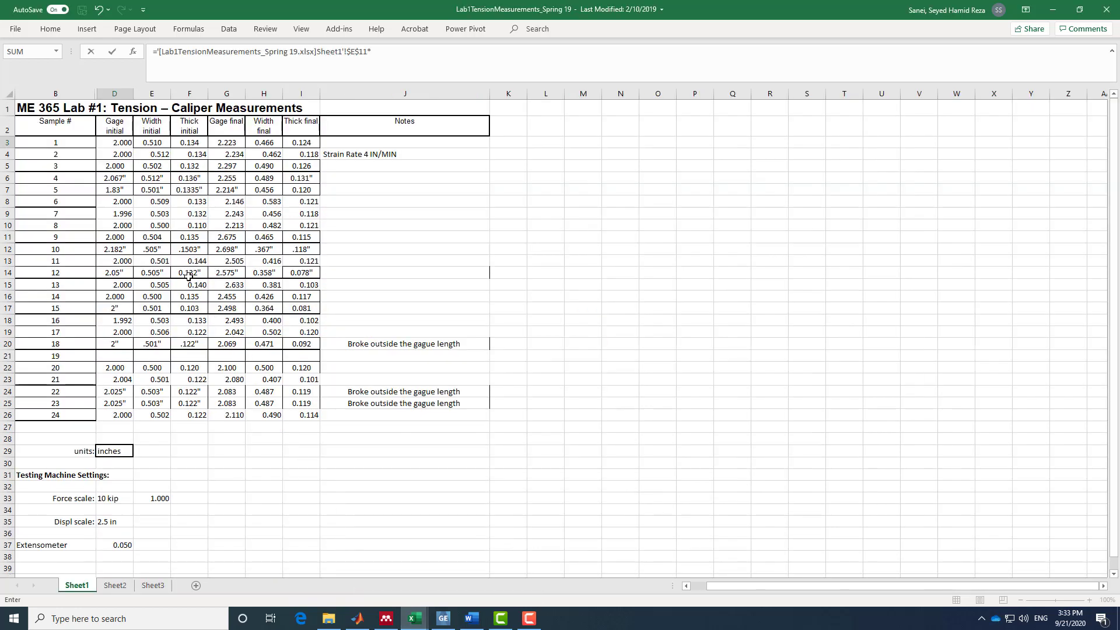
{"action": "left_click", "coordinate": [188, 238]}
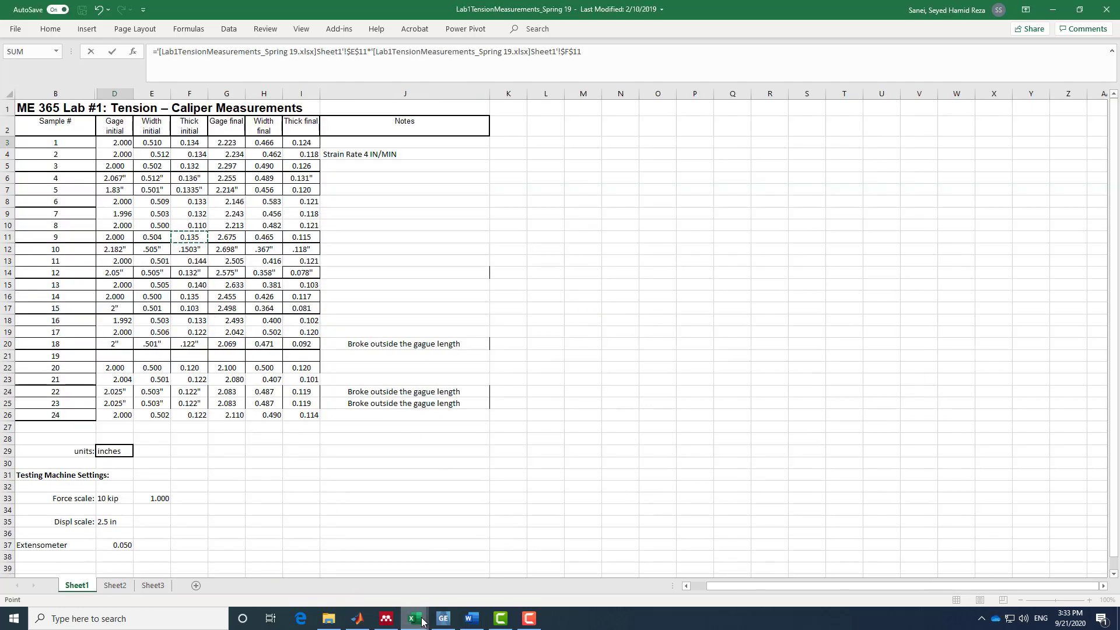
{"action": "mouse_move", "coordinate": [421, 621]}
{"action": "left_click", "coordinate": [449, 590]}
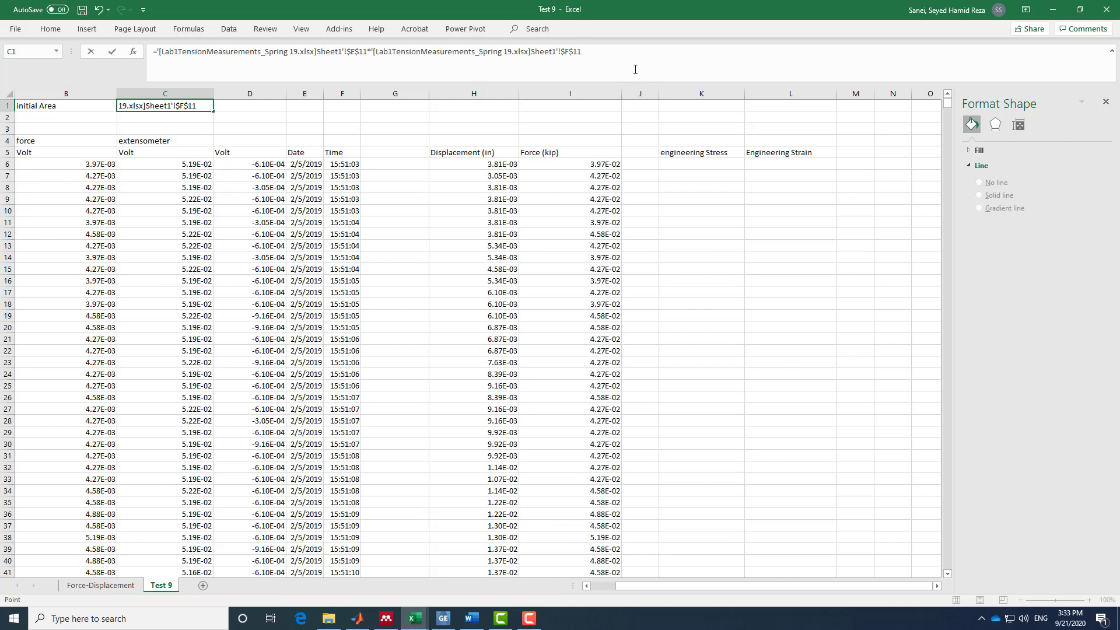
{"action": "key", "text": "Return"}
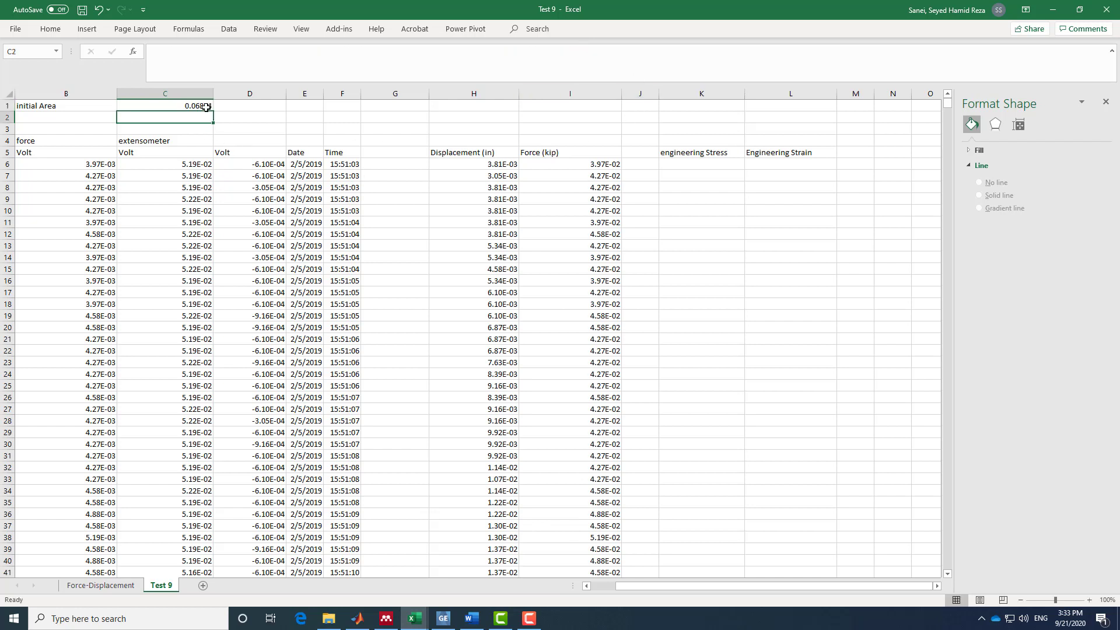
Step: Label B2 as initial Length and enter 2 in C2
{"action": "left_click", "coordinate": [83, 119]}
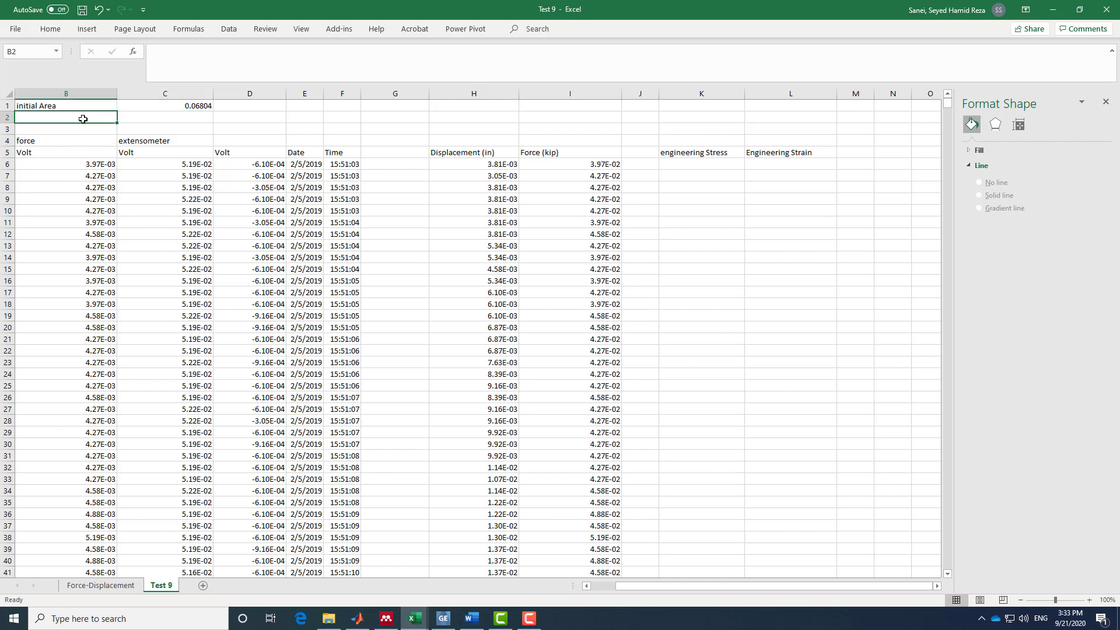
{"action": "type", "text": "initial Length"}
{"action": "left_click", "coordinate": [155, 116]}
{"action": "type", "text": "2"}
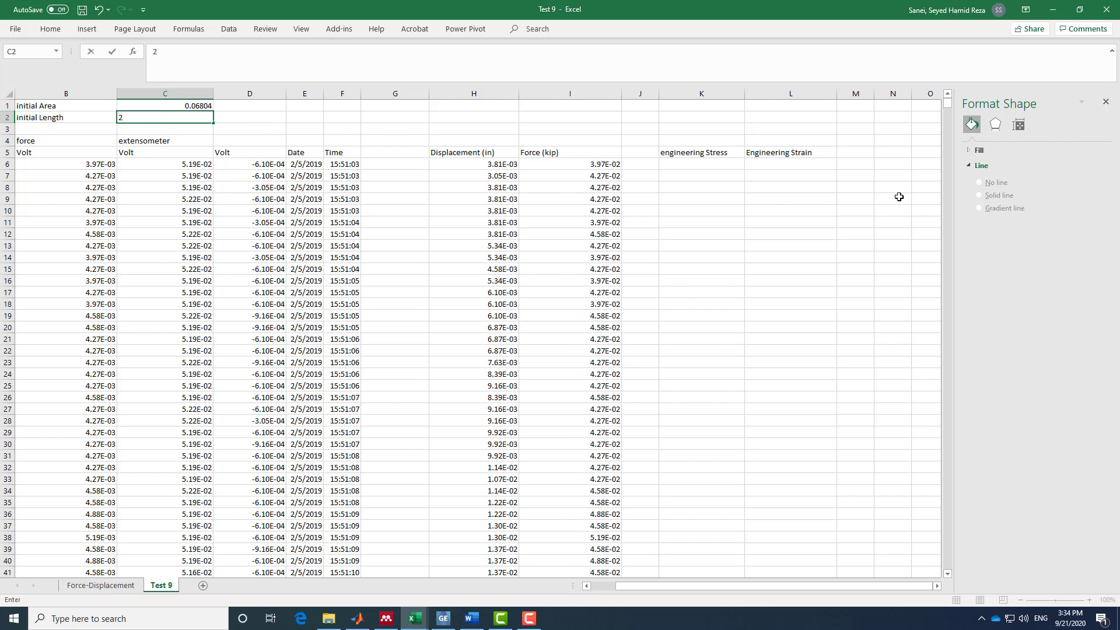
Step: Calculate engineering stress in K6 by dividing the force in I6 by the initial area as an absolute reference, =I6/$C$1
{"action": "left_click", "coordinate": [708, 167]}
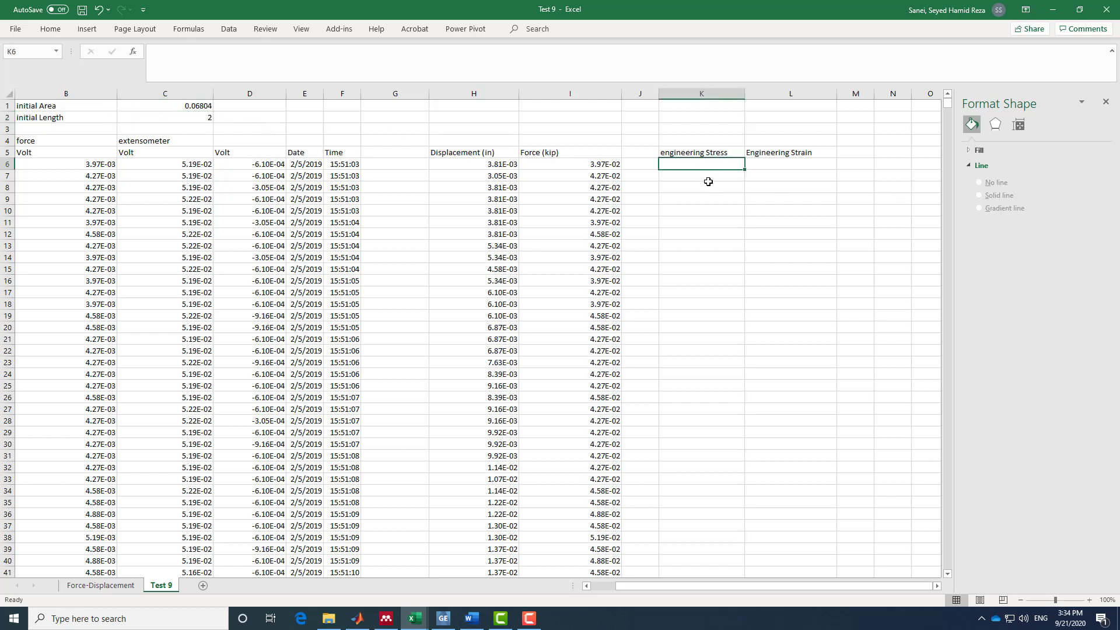
{"action": "left_click", "coordinate": [445, 59]}
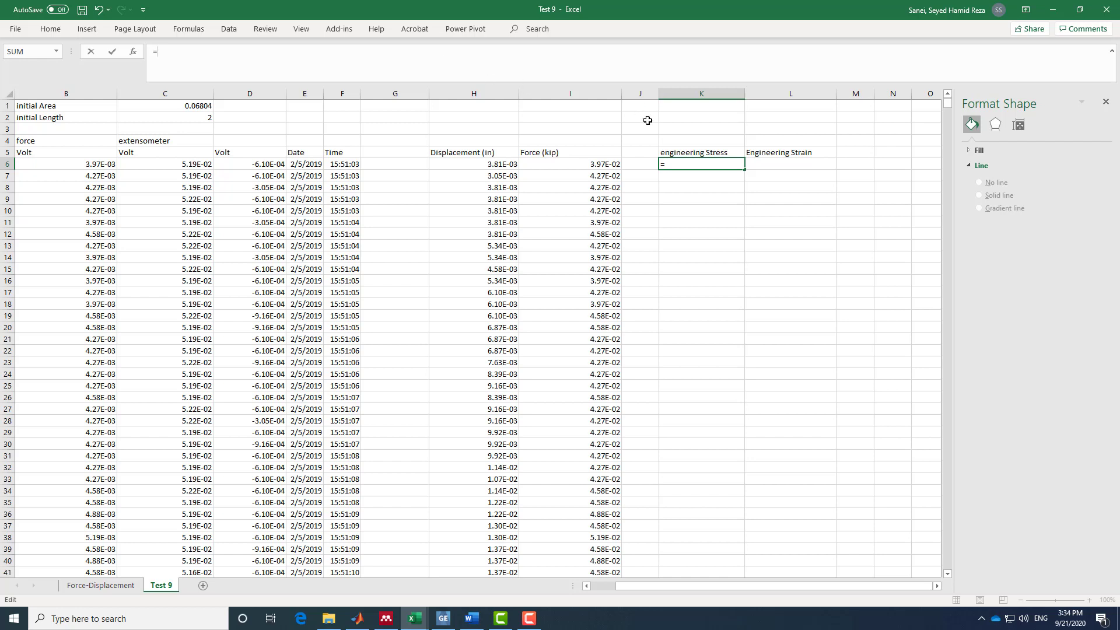
{"action": "left_click", "coordinate": [601, 165]}
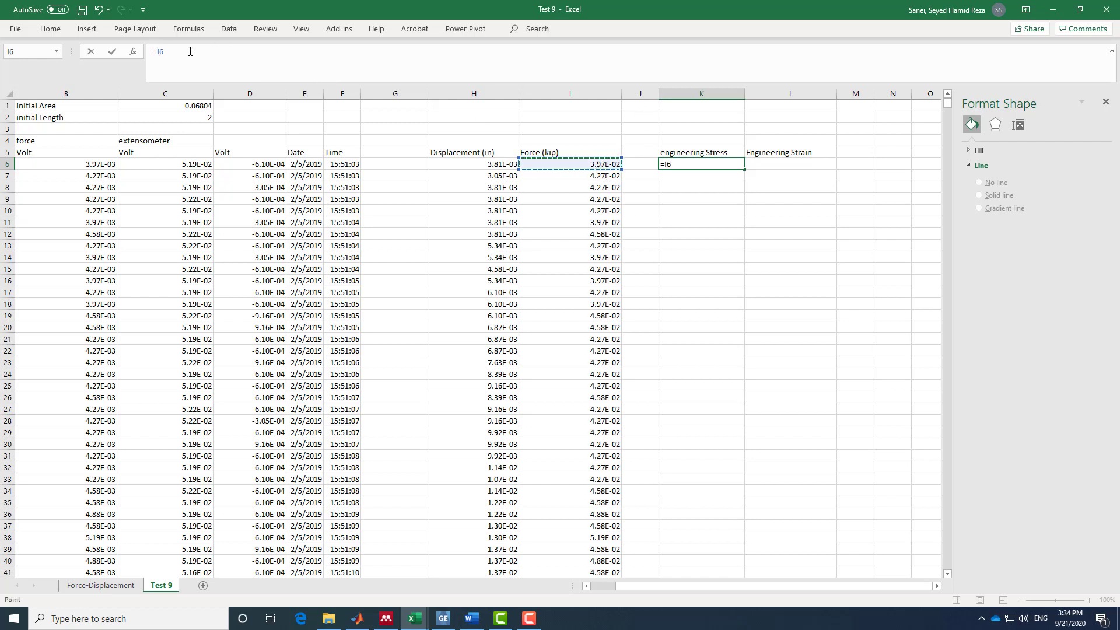
{"action": "type", "text": "/"}
{"action": "left_click", "coordinate": [196, 109]}
{"action": "left_click", "coordinate": [169, 51]}
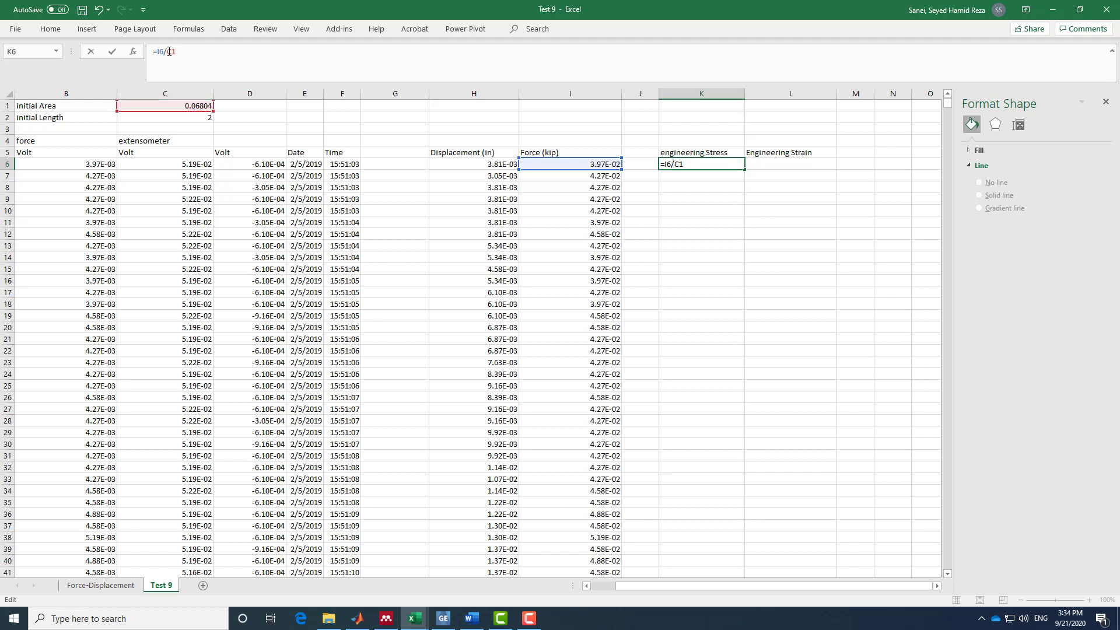
{"action": "type", "text": "$"}
{"action": "left_click", "coordinate": [177, 53]}
{"action": "type", "text": "$"}
{"action": "key", "text": "Return"}
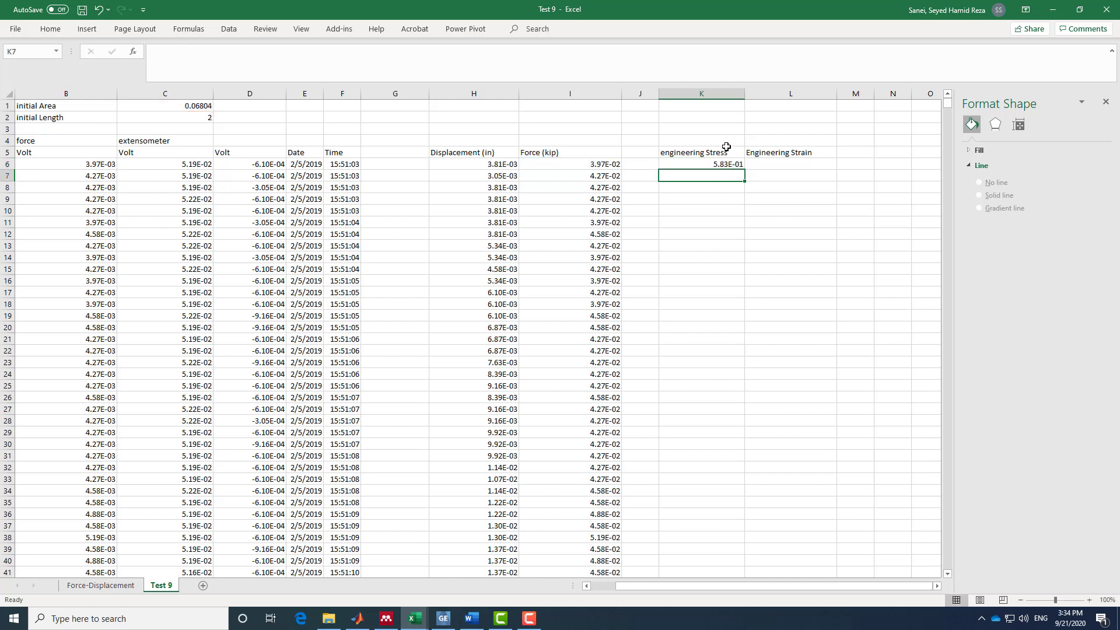
{"action": "left_click", "coordinate": [729, 165]}
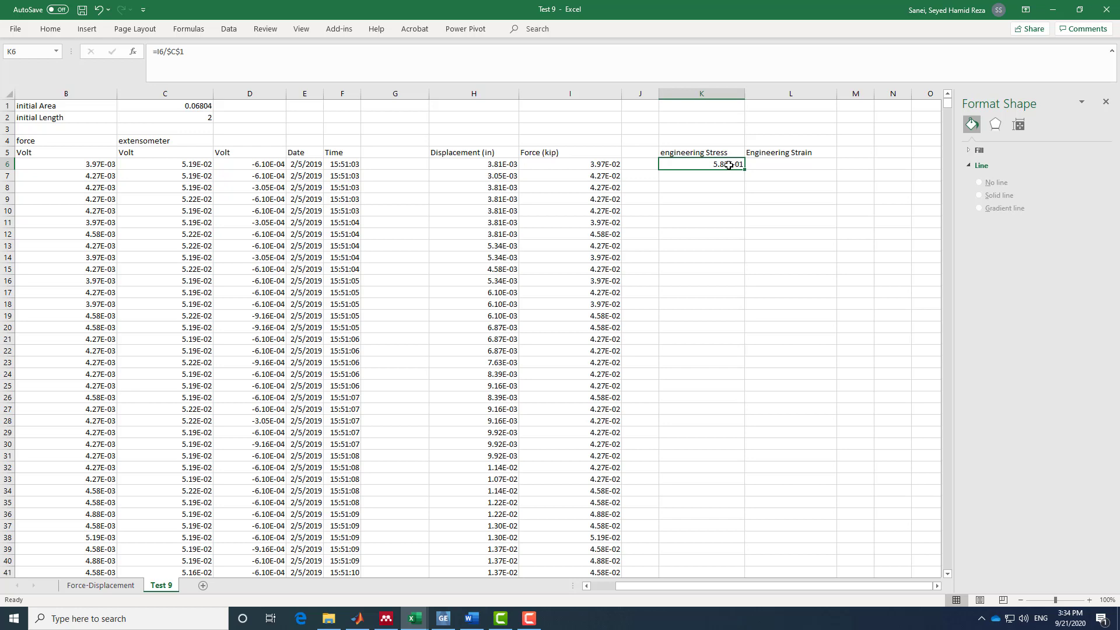
{"action": "key", "text": "ctrl+shift+End"}
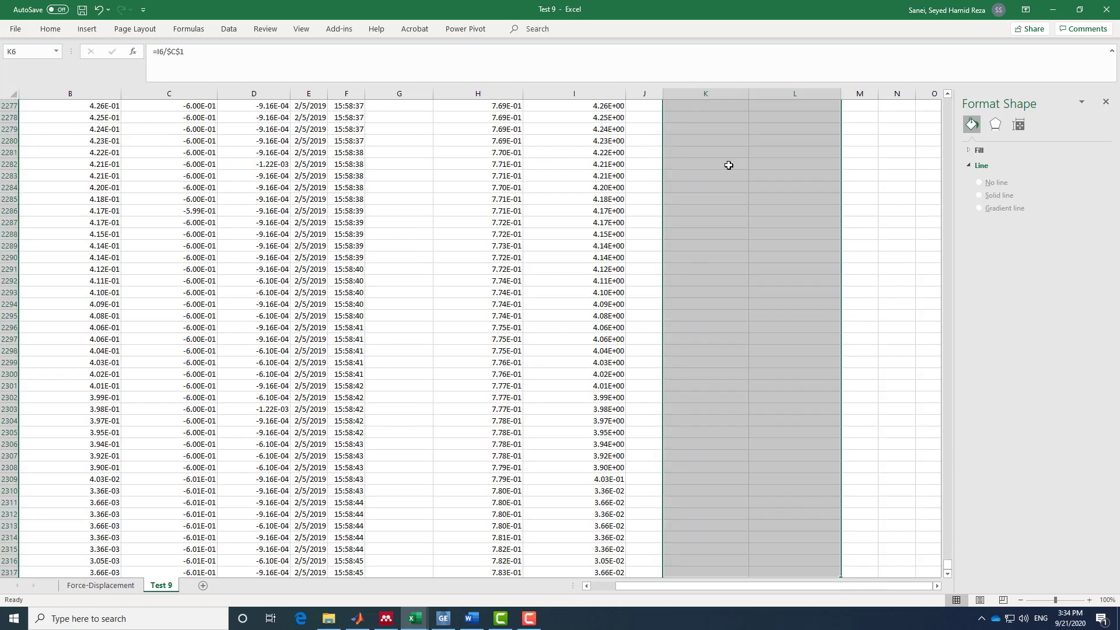
{"action": "left_click", "coordinate": [899, 269]}
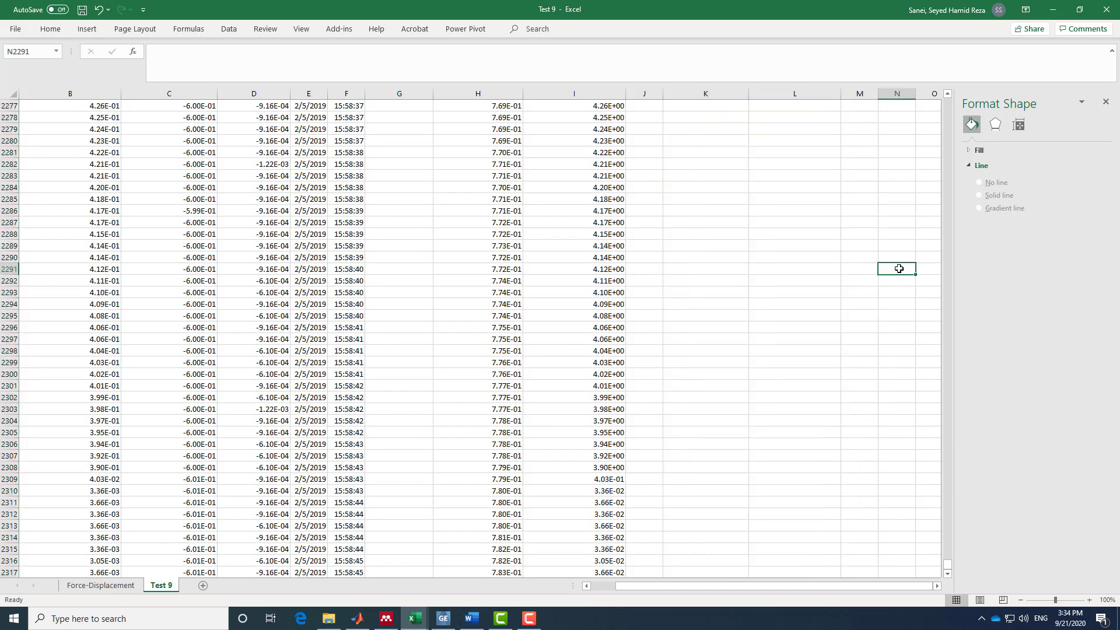
{"action": "left_click_drag", "start_coordinate": [946, 561], "coordinate": [937, 84]}
Step: Fill the engineering stress formula from K6 down to the last data row, K2317
{"action": "left_click", "coordinate": [738, 164]}
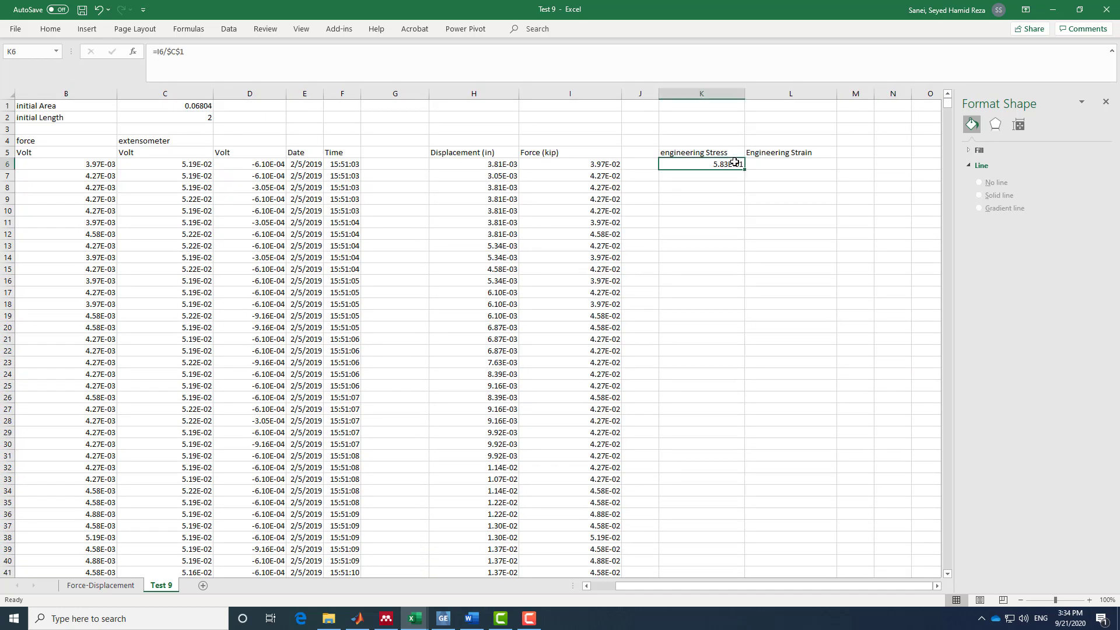
{"action": "left_click_drag", "start_coordinate": [745, 169], "coordinate": [730, 483]}
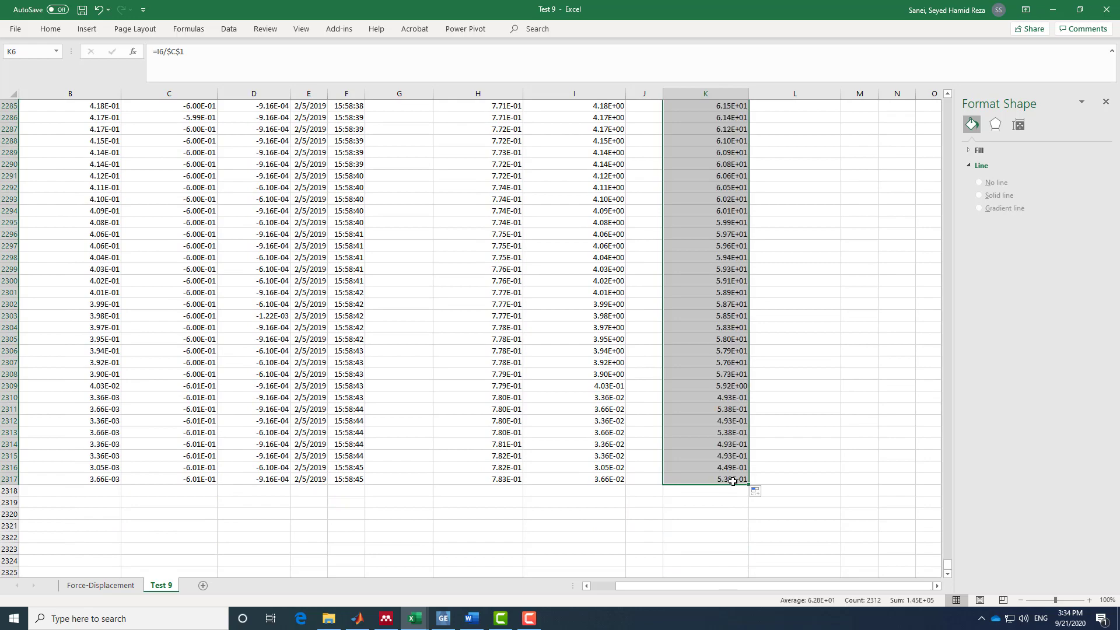
{"action": "left_click_drag", "start_coordinate": [948, 570], "coordinate": [948, 105]}
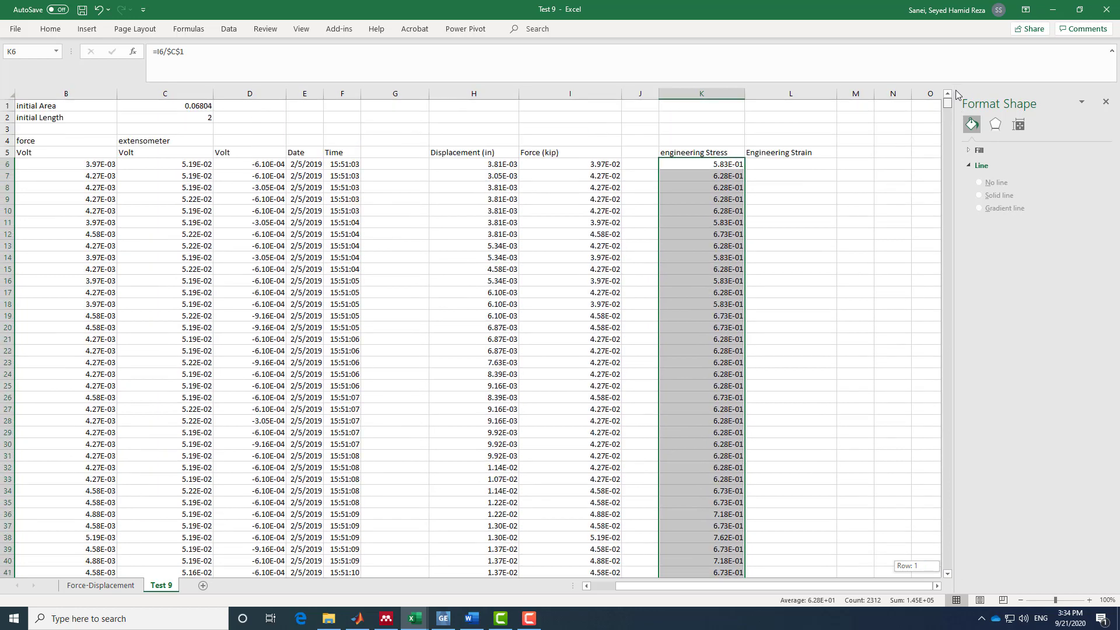
Step: Calculate engineering strain in L6 by dividing the displacement in H6 by the initial length, =H6/2
{"action": "left_click", "coordinate": [795, 174]}
{"action": "left_click", "coordinate": [793, 164]}
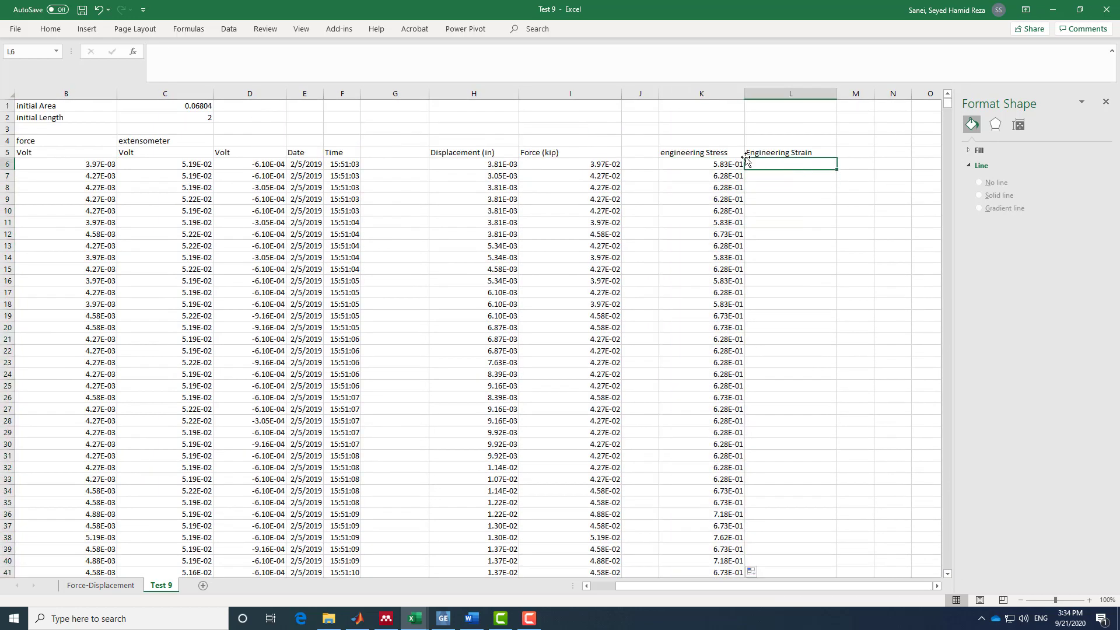
{"action": "left_click", "coordinate": [402, 66]}
{"action": "type", "text": "="}
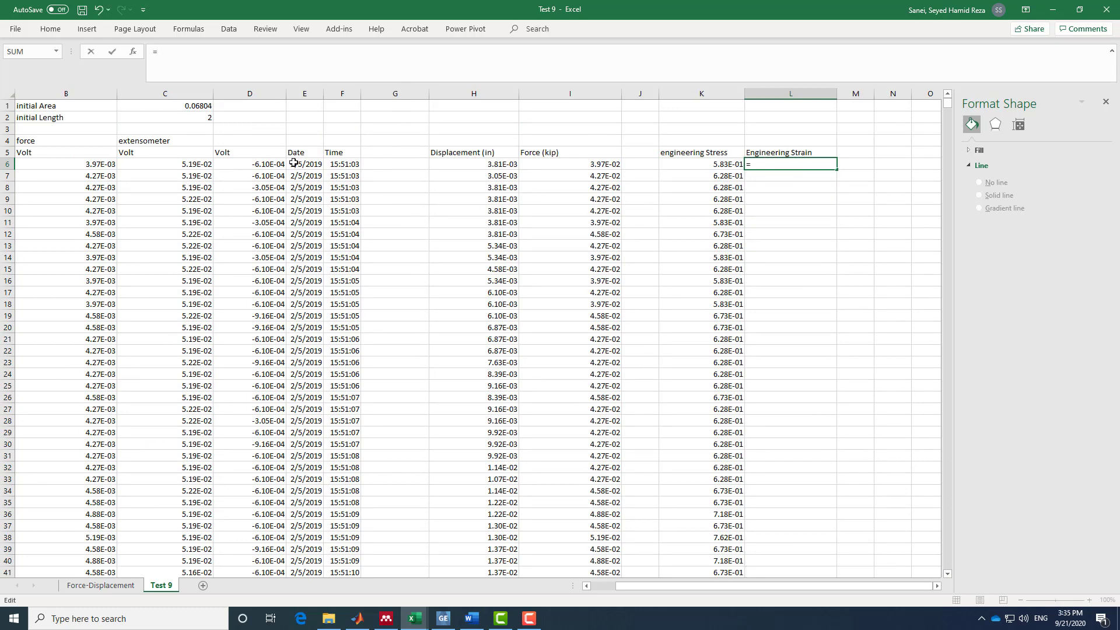
{"action": "left_click", "coordinate": [503, 165]}
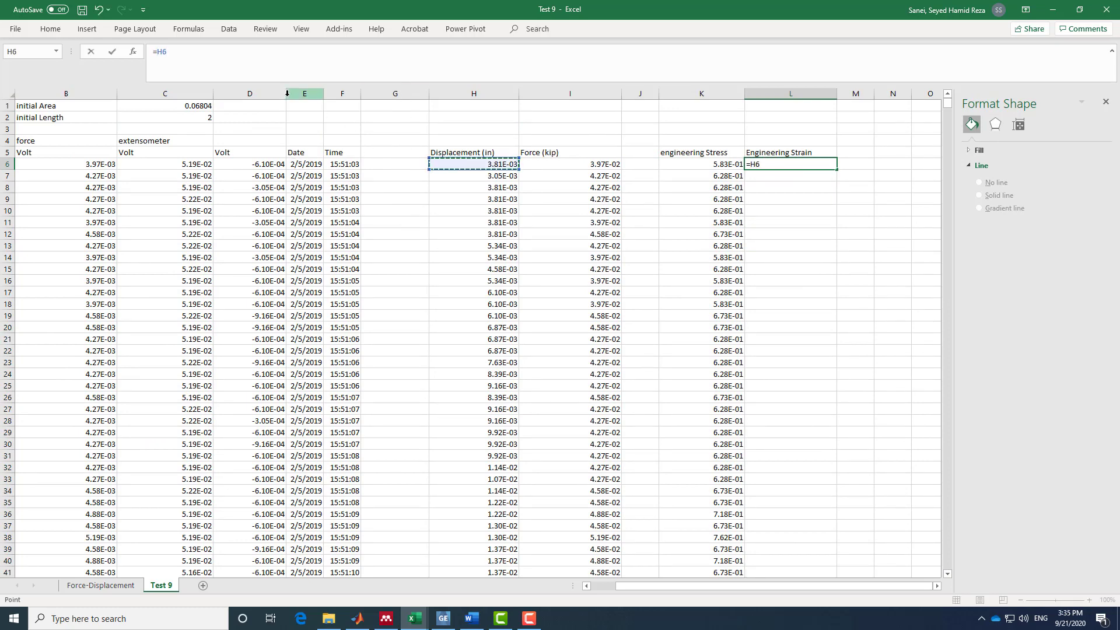
{"action": "type", "text": "/2"}
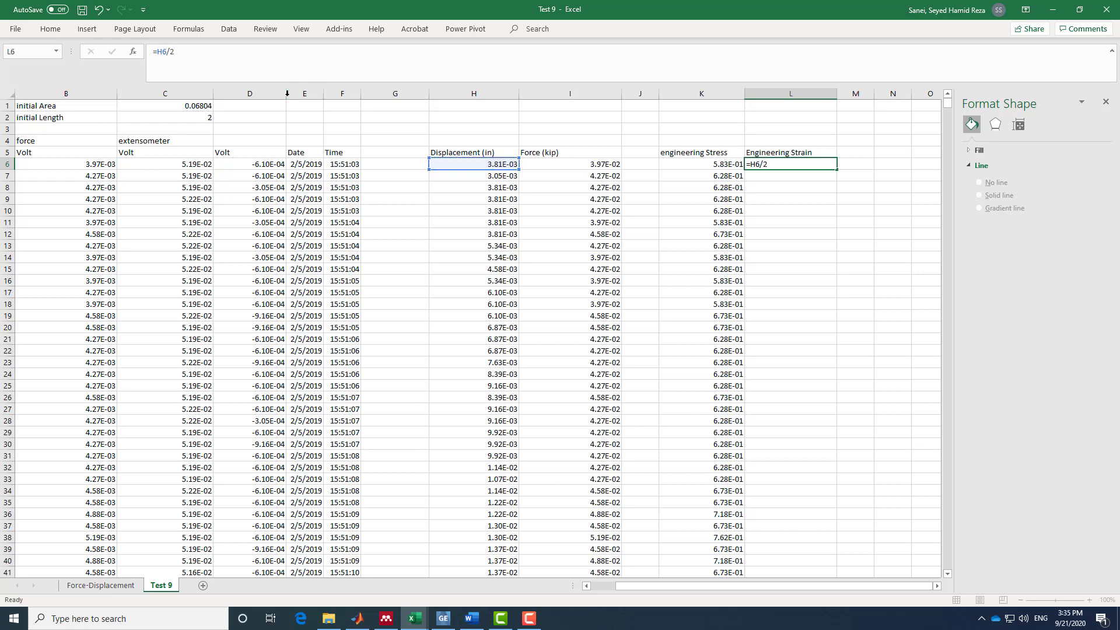
{"action": "key", "text": "Return"}
{"action": "left_click", "coordinate": [809, 165]}
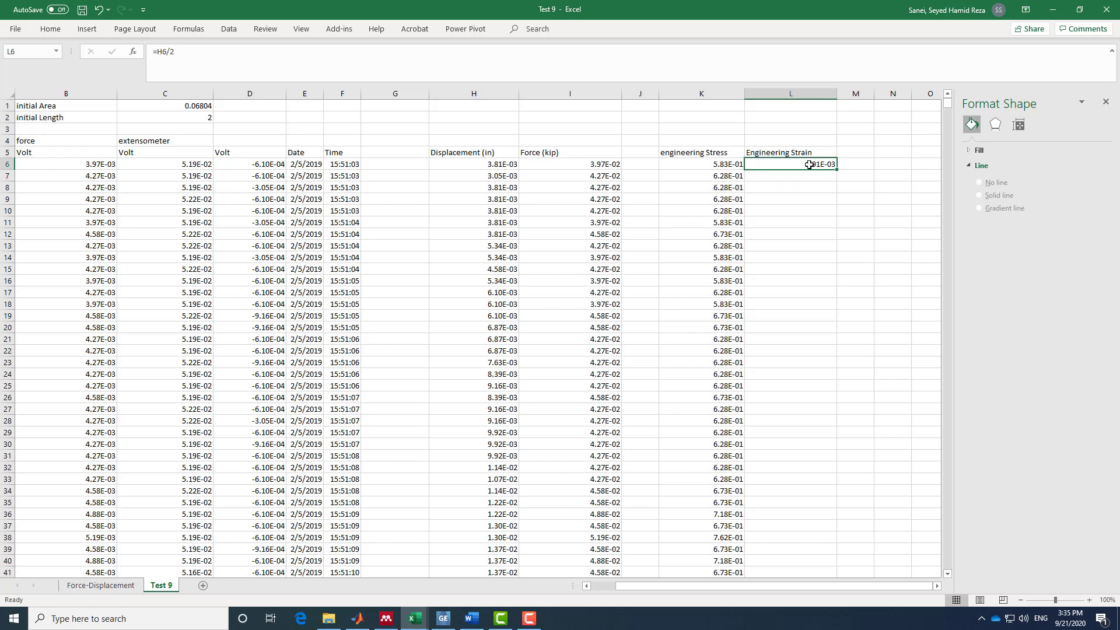
{"action": "key", "text": "ctrl+shift+Down"}
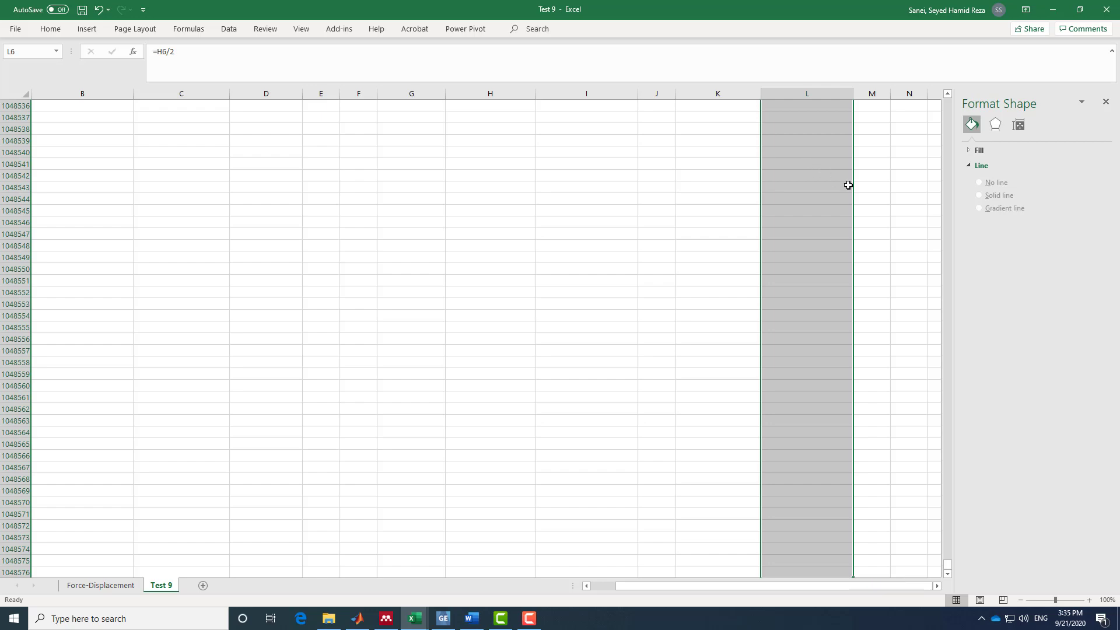
{"action": "left_click", "coordinate": [869, 209]}
{"action": "left_click_drag", "start_coordinate": [946, 564], "coordinate": [944, 103]}
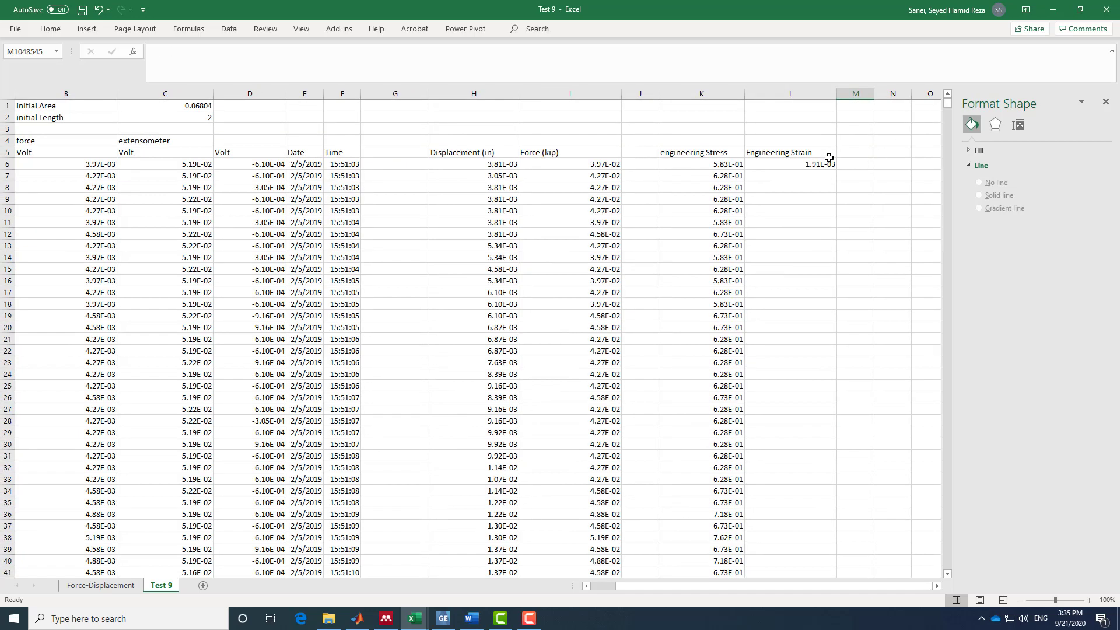
Step: Fill the engineering strain formula from L6 down through L2317
{"action": "left_click", "coordinate": [811, 164]}
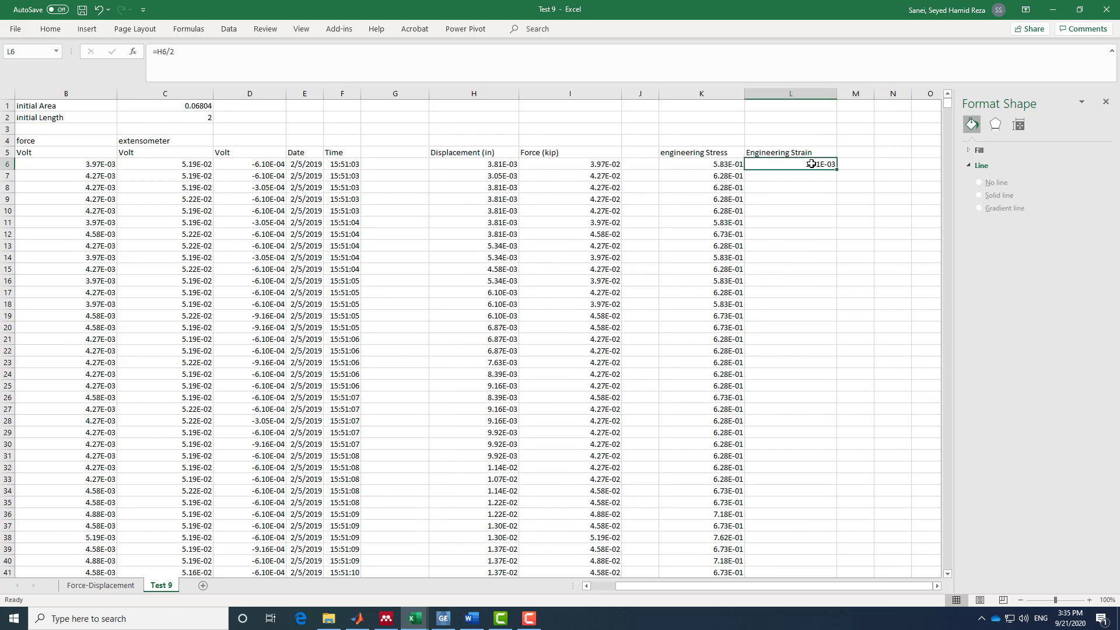
{"action": "key", "text": "ctrl+shift+Down"}
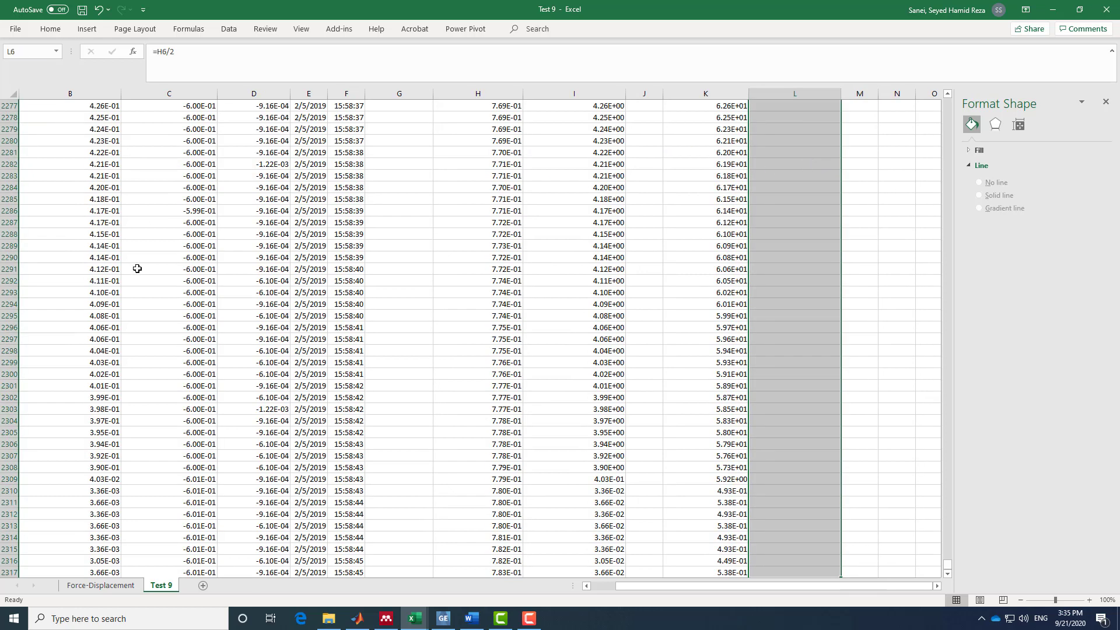
{"action": "left_click", "coordinate": [46, 29]}
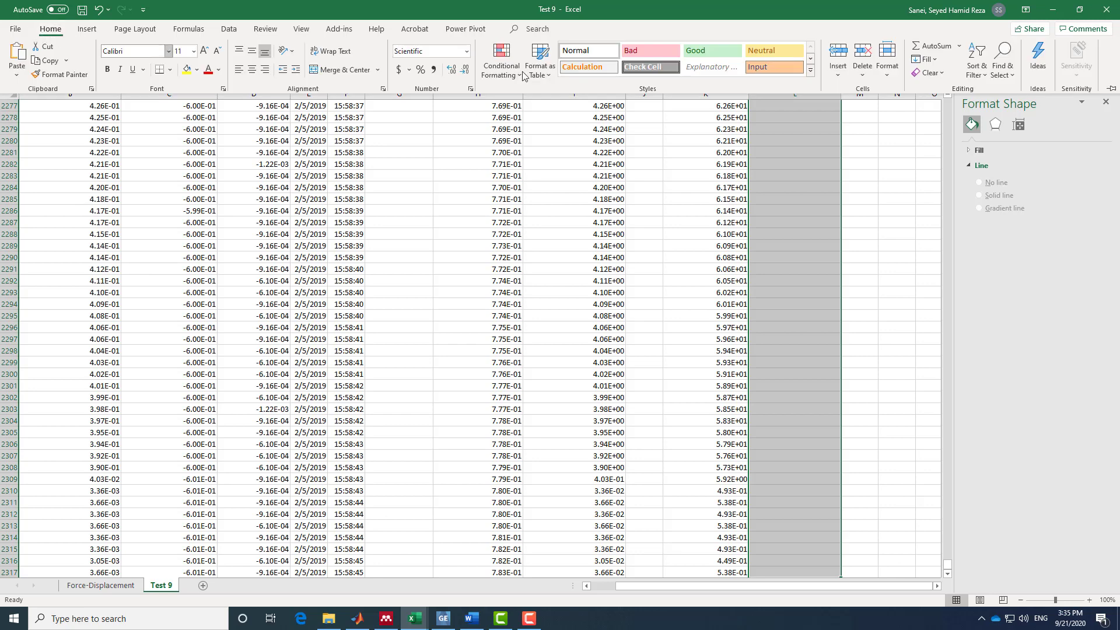
{"action": "left_click", "coordinate": [933, 59]}
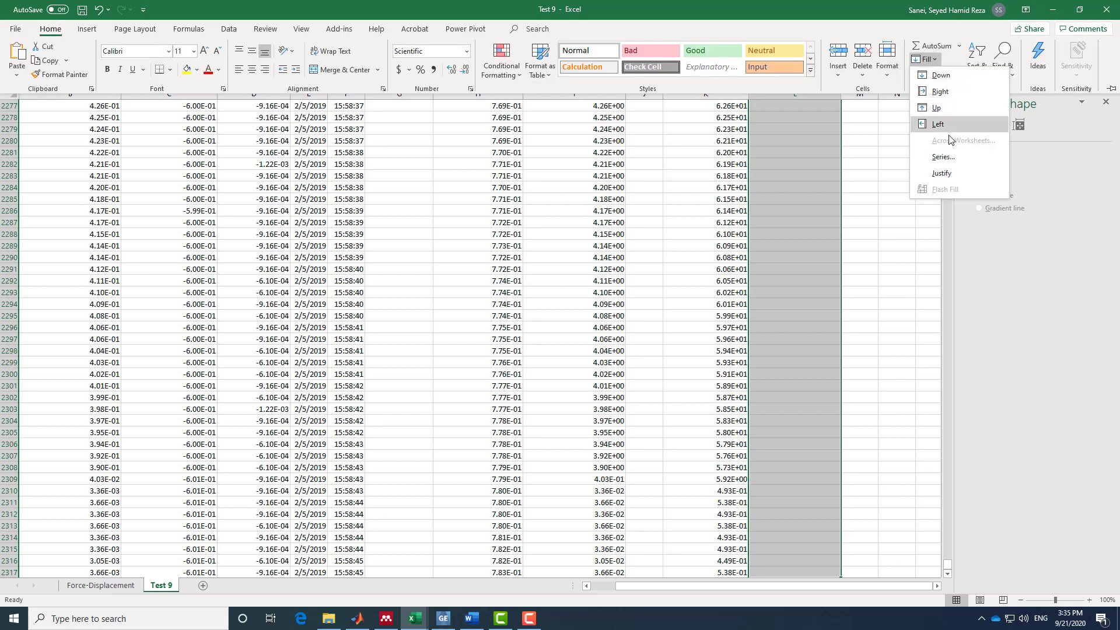
{"action": "left_click", "coordinate": [953, 78]}
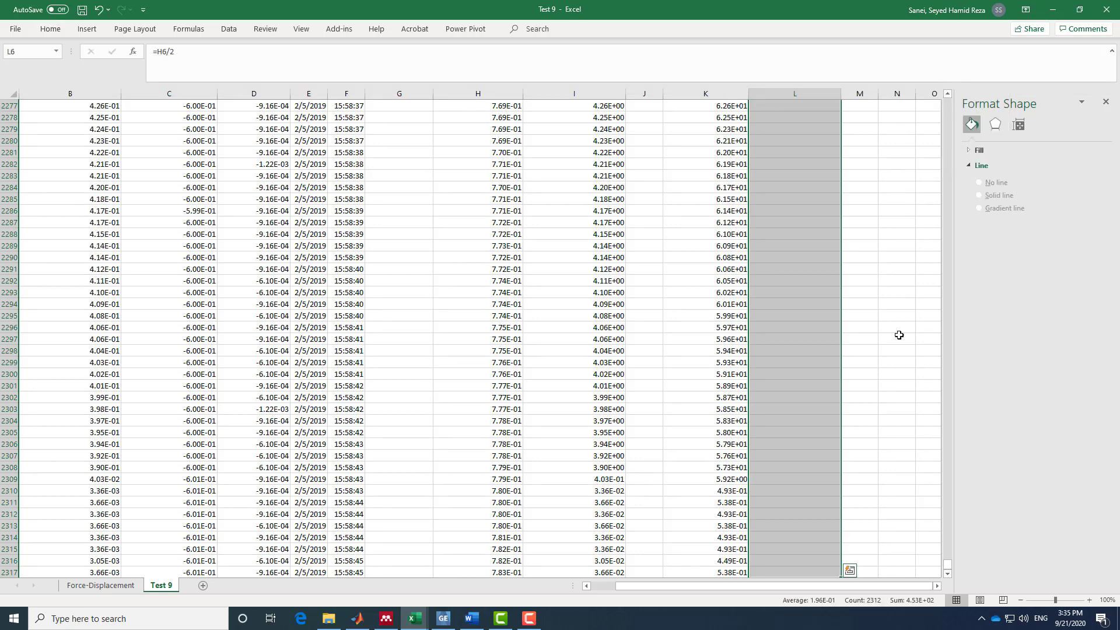
{"action": "left_click_drag", "start_coordinate": [949, 566], "coordinate": [947, 104]}
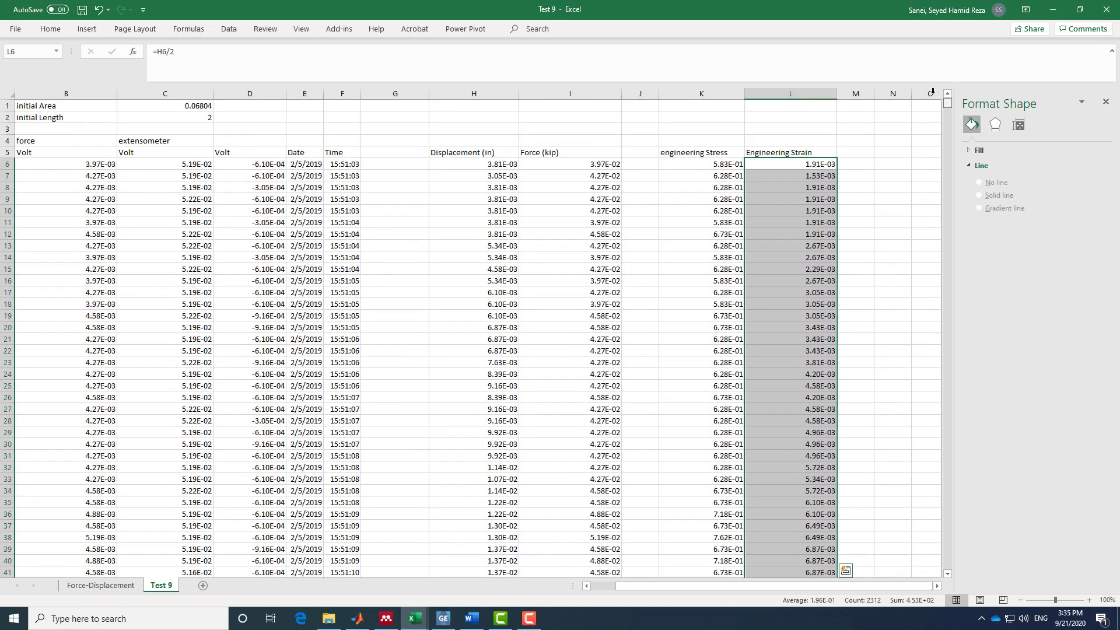
Step: Append the unit (ksi) to the engineering Stress header in K5
{"action": "double_click", "coordinate": [725, 153]}
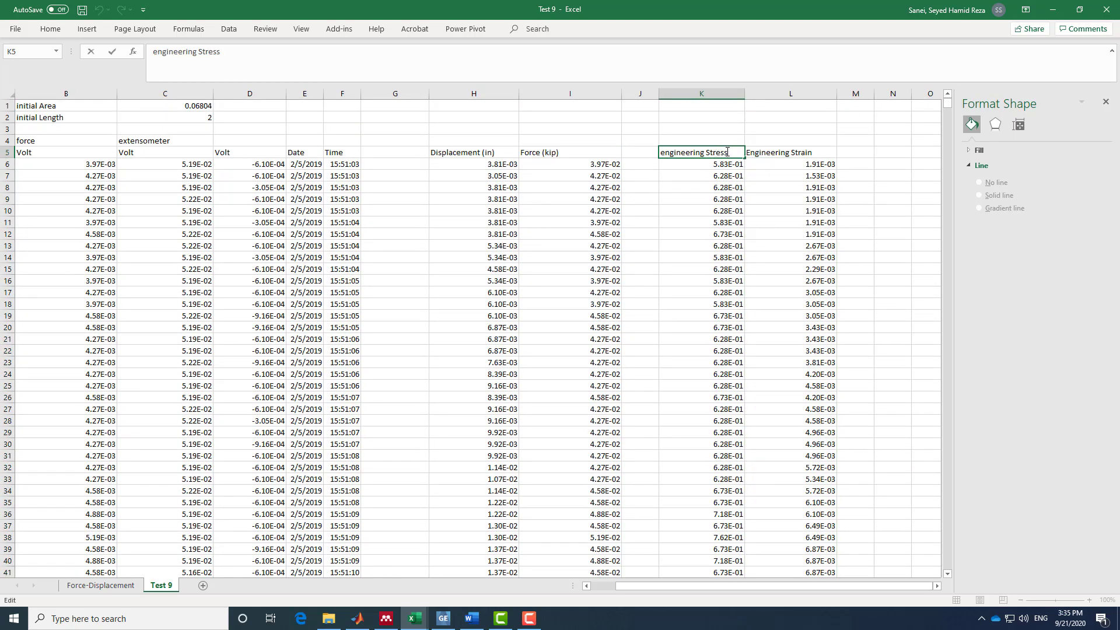
{"action": "type", "text": "(ksi)"}
{"action": "left_click", "coordinate": [777, 185]}
Step: Append the unit (in/in) to the Engineering Strain header in L5 and widen column K slightly
{"action": "left_click", "coordinate": [816, 151]}
{"action": "double_click", "coordinate": [816, 152]}
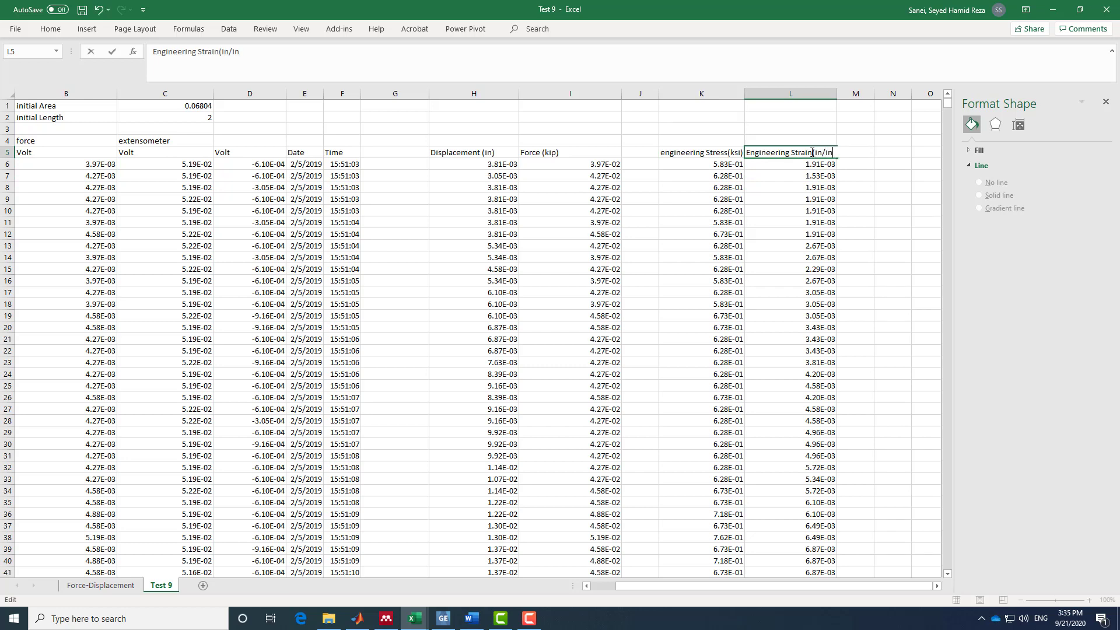
{"action": "left_click", "coordinate": [872, 192]}
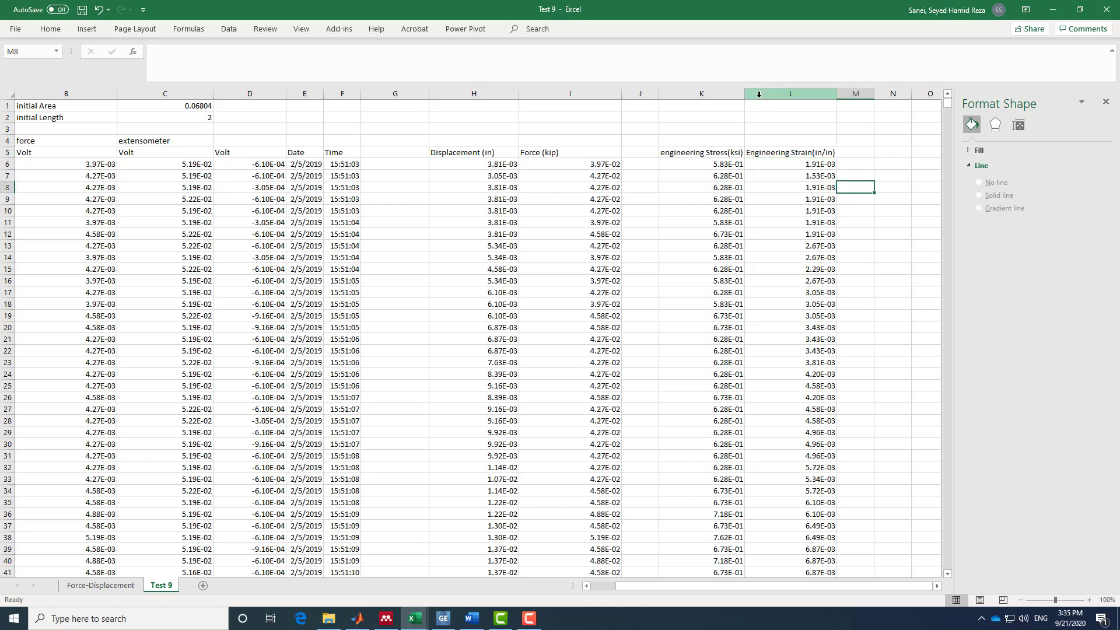
{"action": "left_click_drag", "start_coordinate": [744, 93], "coordinate": [752, 93]}
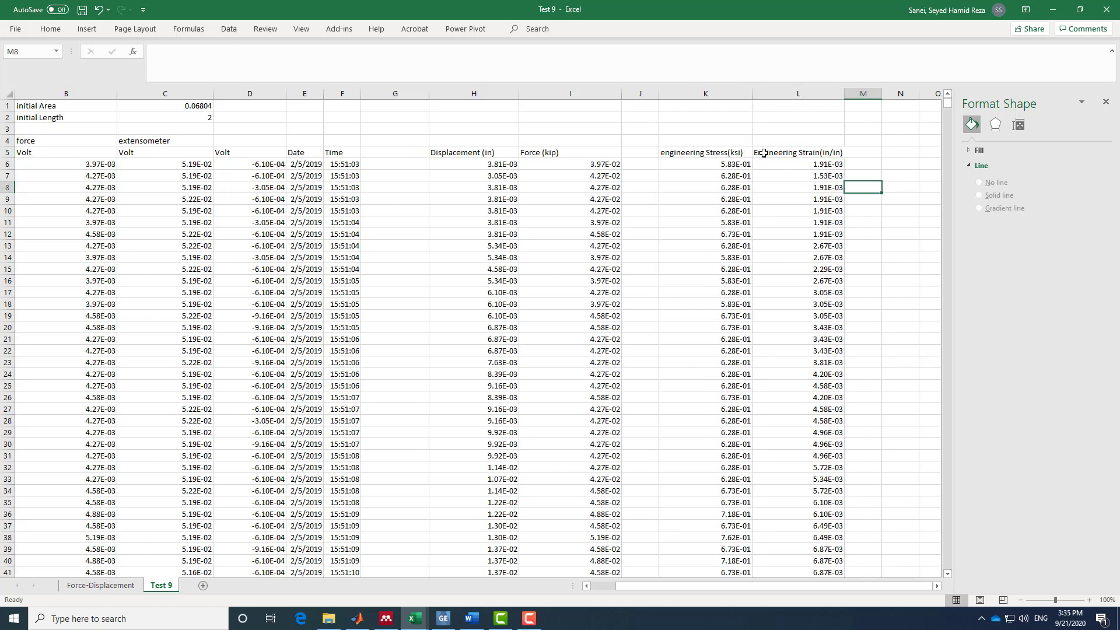
Step: Insert a markers-only scatter chart on the Test 9 sheet and delete its automatically plotted strain series
{"action": "left_click", "coordinate": [87, 29]}
{"action": "left_click", "coordinate": [527, 73]}
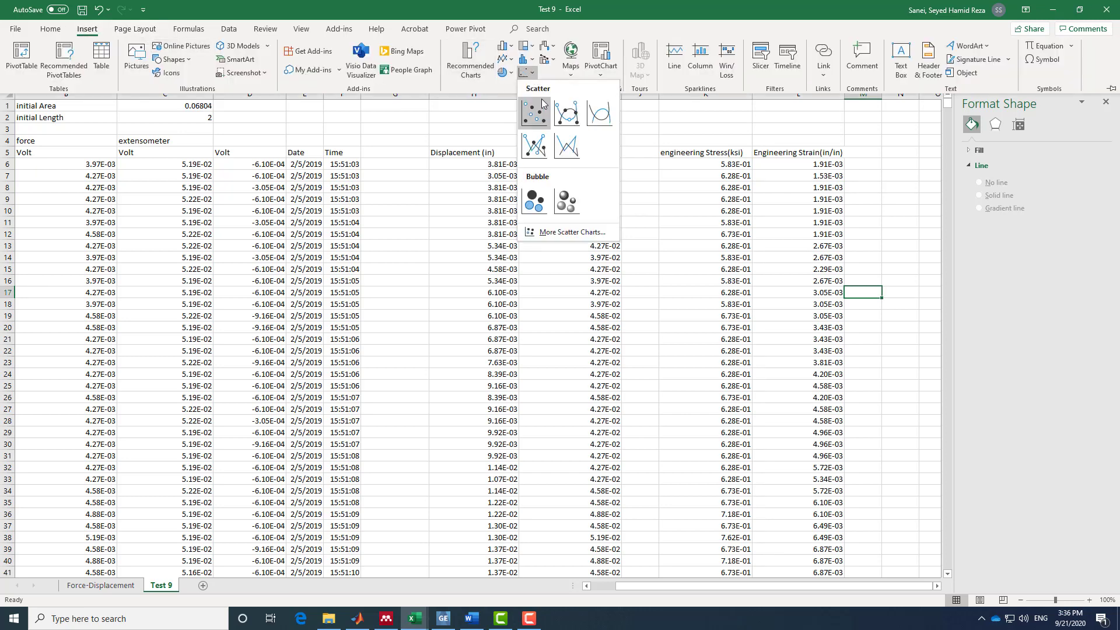
{"action": "left_click", "coordinate": [539, 114]}
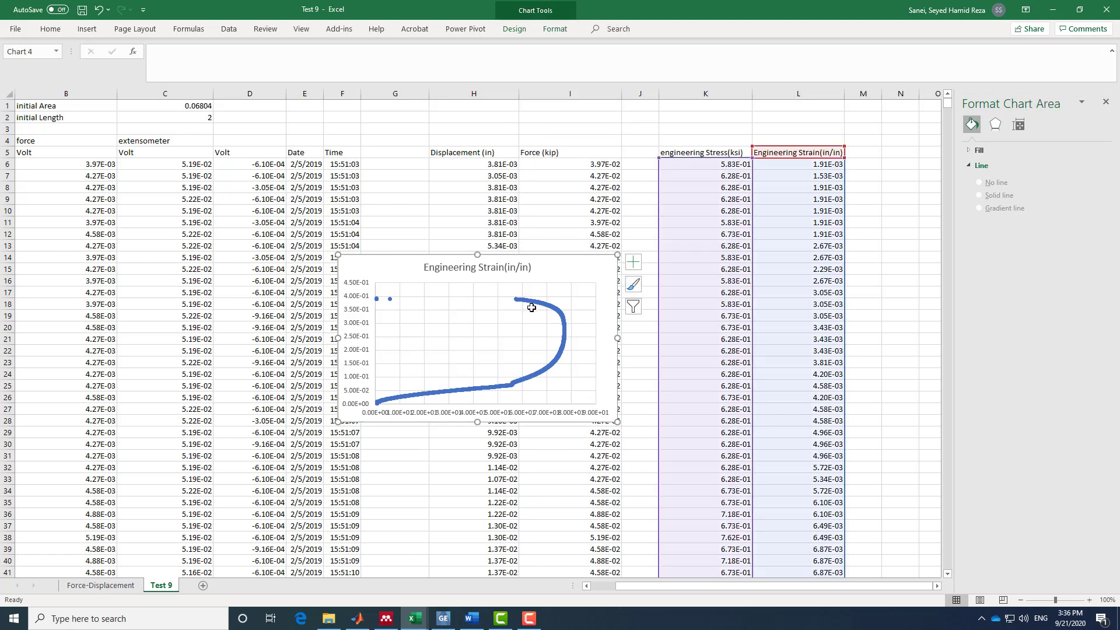
{"action": "key", "text": "Delete"}
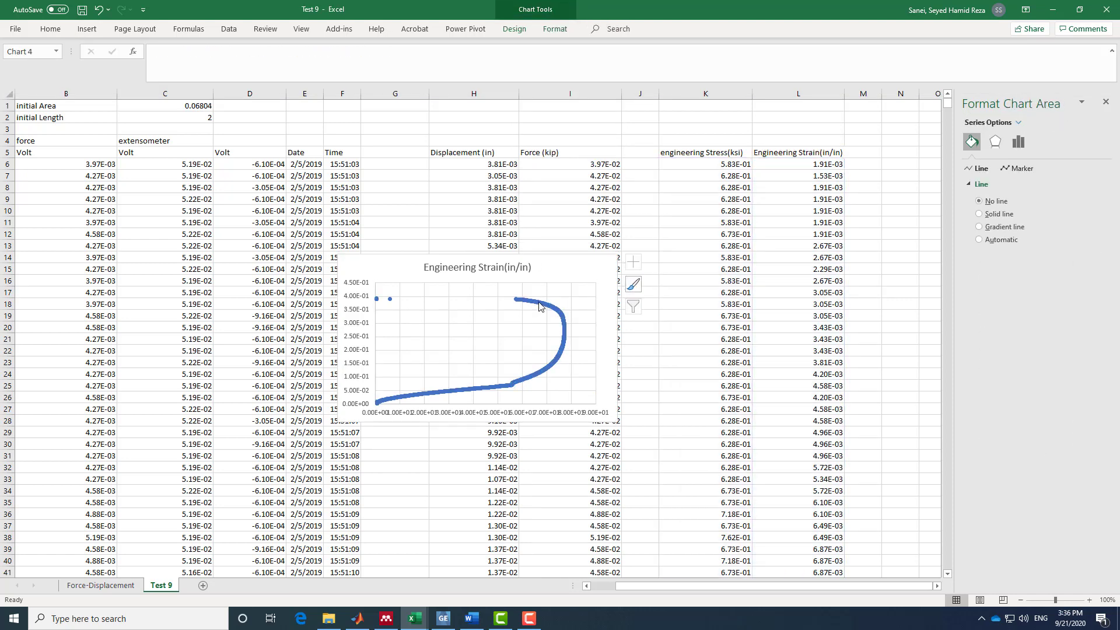
Step: Add a chart series named Stress-Strain Curve with the engineering strain data in L6:L2317 as its X values
{"action": "right_click", "coordinate": [442, 332]}
{"action": "left_click", "coordinate": [484, 167]}
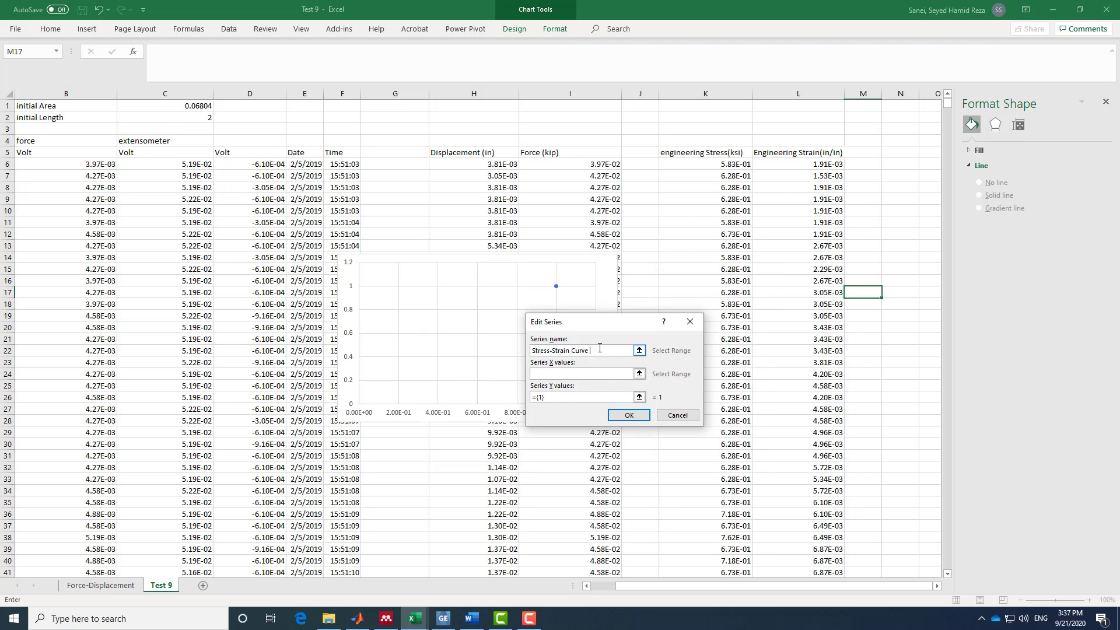
{"action": "left_click", "coordinate": [588, 375]}
{"action": "left_click", "coordinate": [762, 165]}
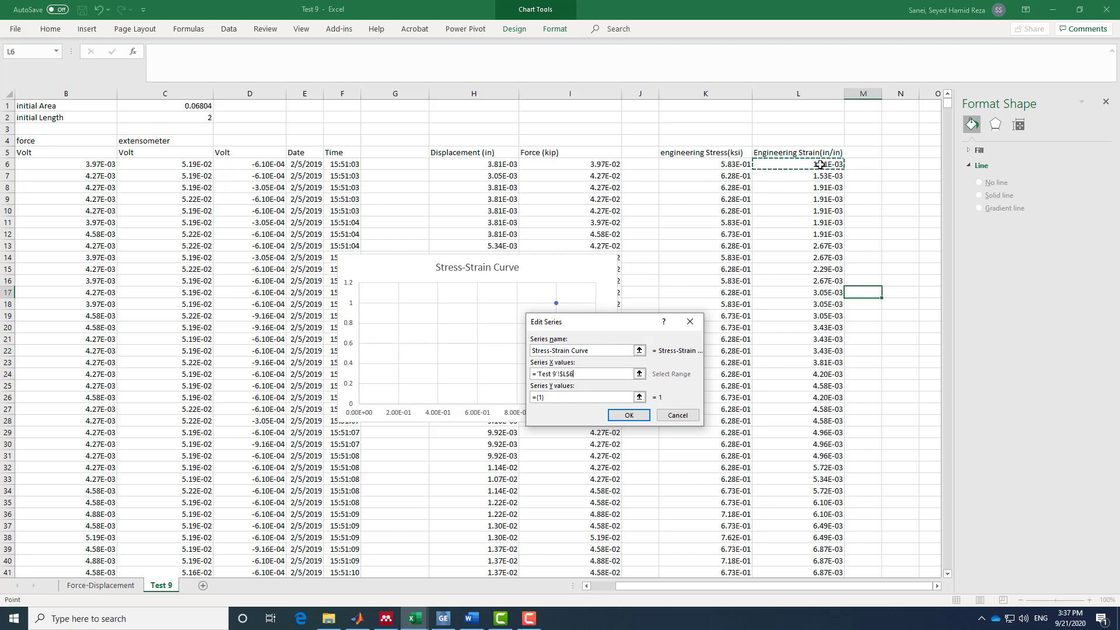
{"action": "key", "text": "ctrl+shift+Down"}
Step: Set the Stress-Strain Curve series' Y values to the engineering stress data in K6:K2317 and accept the data source
{"action": "left_click", "coordinate": [537, 397]}
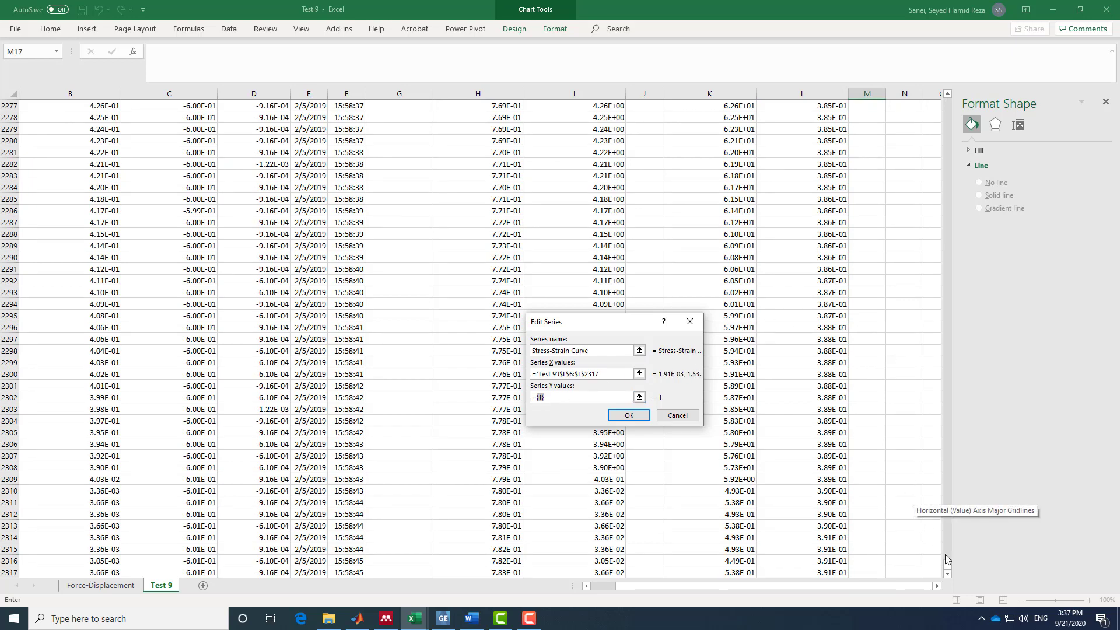
{"action": "left_click_drag", "start_coordinate": [951, 567], "coordinate": [948, 104]}
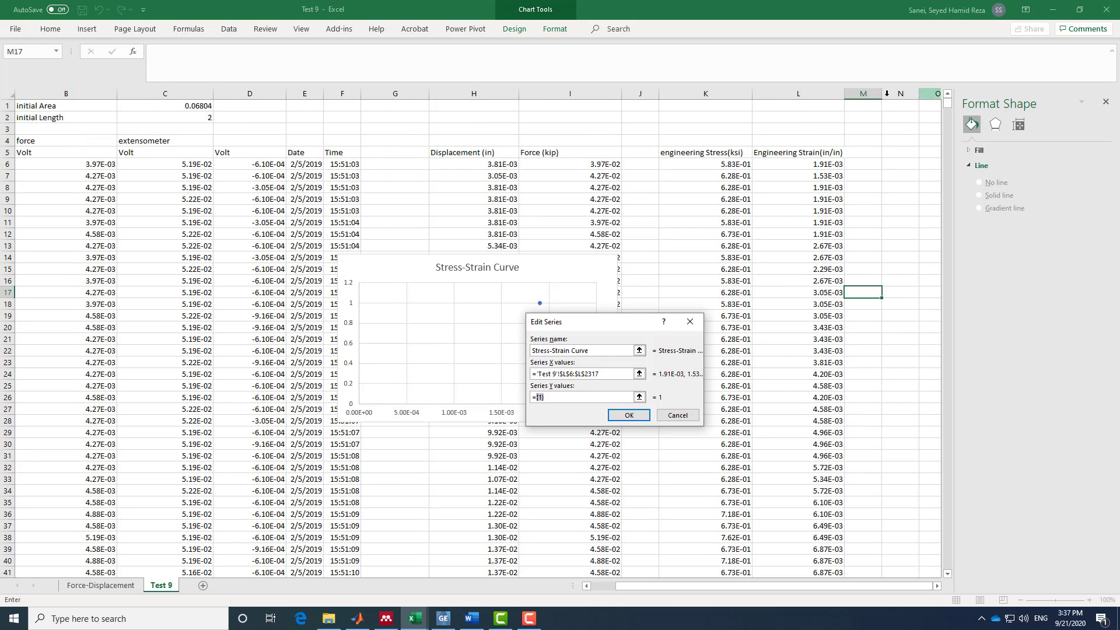
{"action": "left_click", "coordinate": [722, 167]}
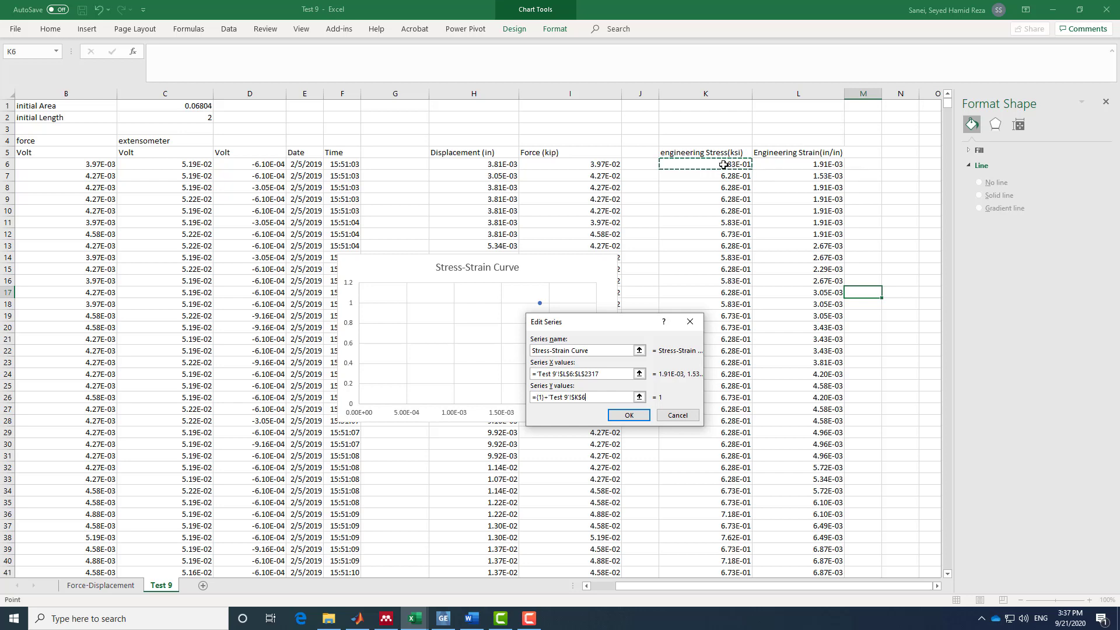
{"action": "key", "text": "ctrl+shift+Down"}
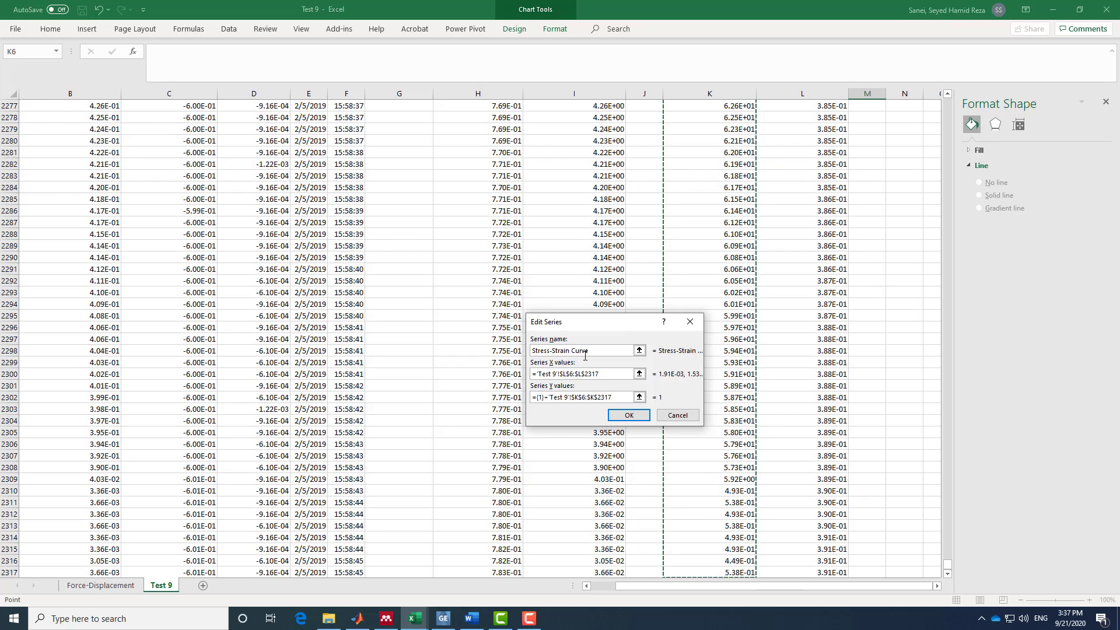
{"action": "left_click_drag", "start_coordinate": [547, 397], "coordinate": [537, 398]}
{"action": "key", "text": "BackSpace"}
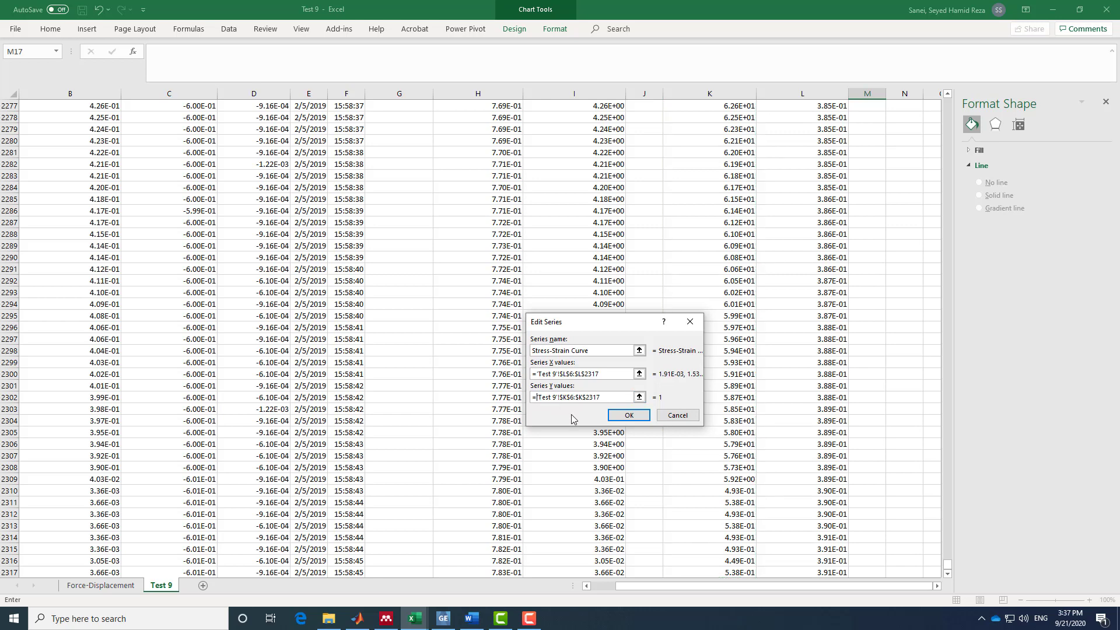
{"action": "left_click", "coordinate": [629, 416]}
{"action": "left_click", "coordinate": [709, 451]}
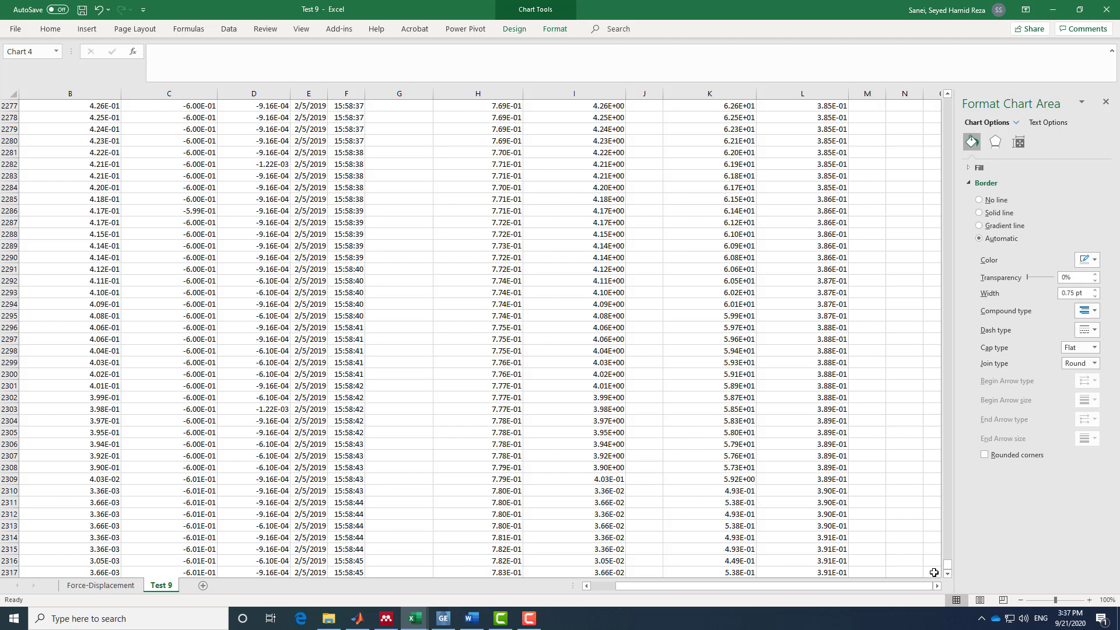
Step: Move the stress-strain chart to a new chart sheet named Stress-Strain
{"action": "left_click_drag", "start_coordinate": [947, 567], "coordinate": [948, 103]}
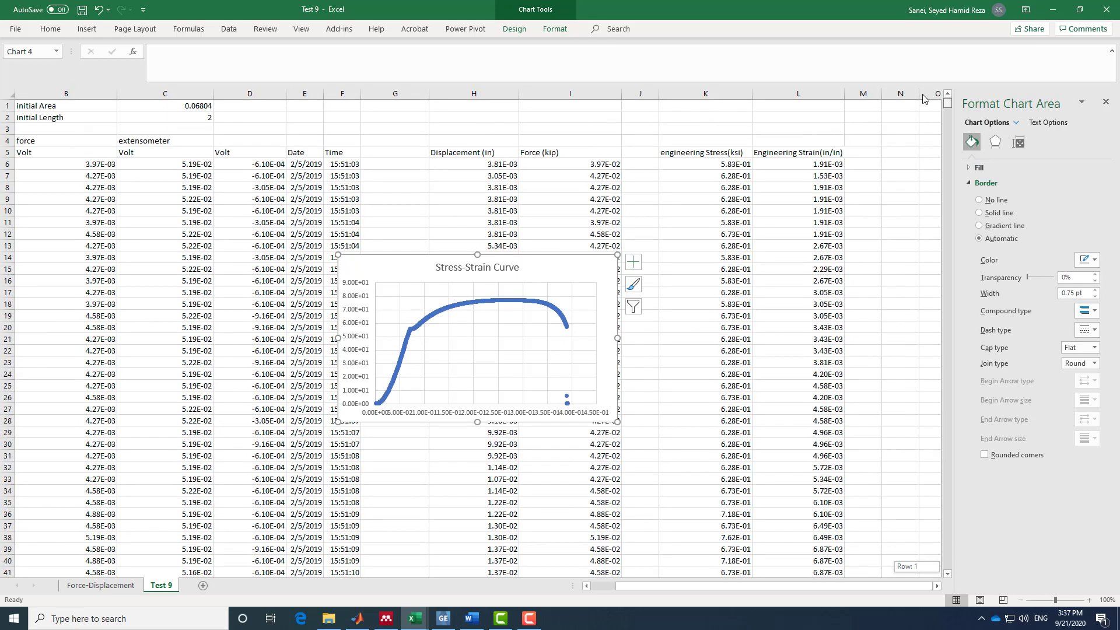
{"action": "right_click", "coordinate": [443, 344]}
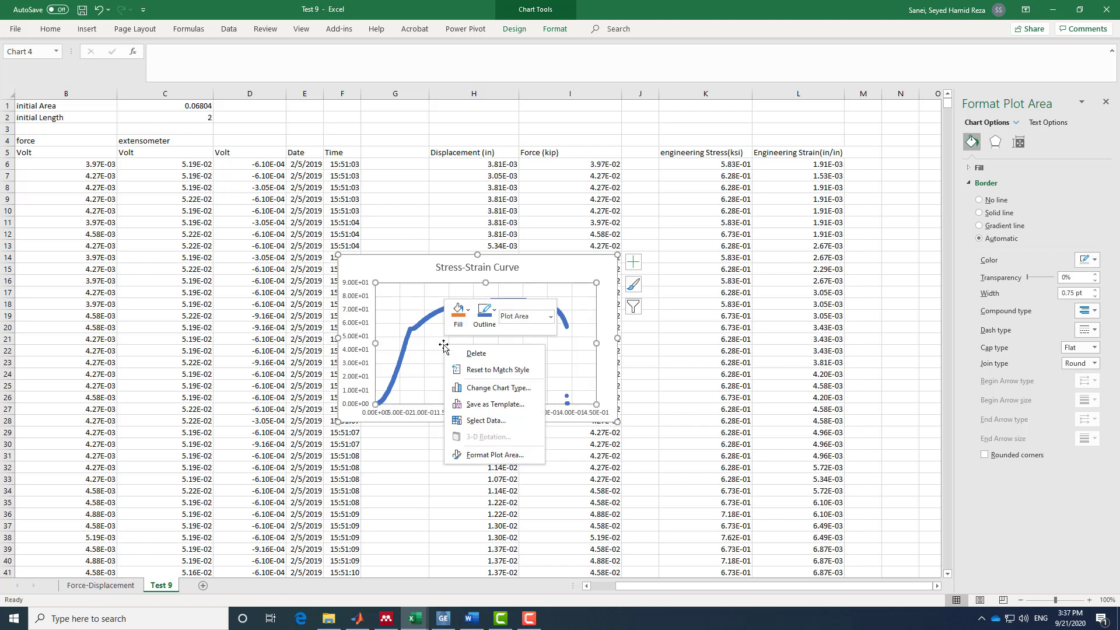
{"action": "right_click", "coordinate": [600, 361]}
{"action": "left_click", "coordinate": [643, 210]}
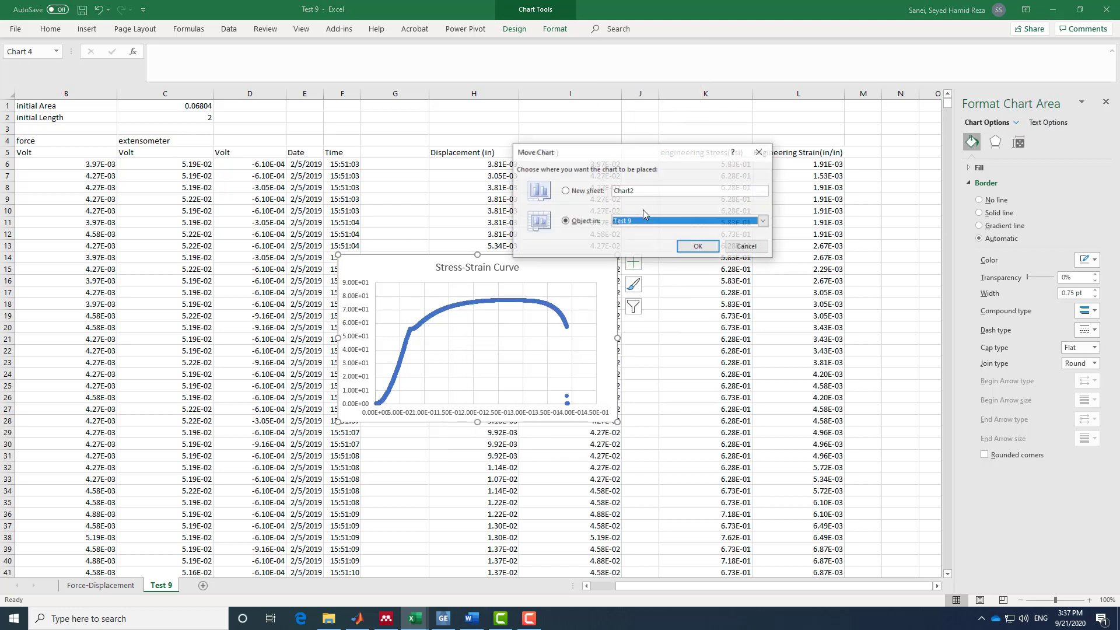
{"action": "left_click", "coordinate": [565, 191]}
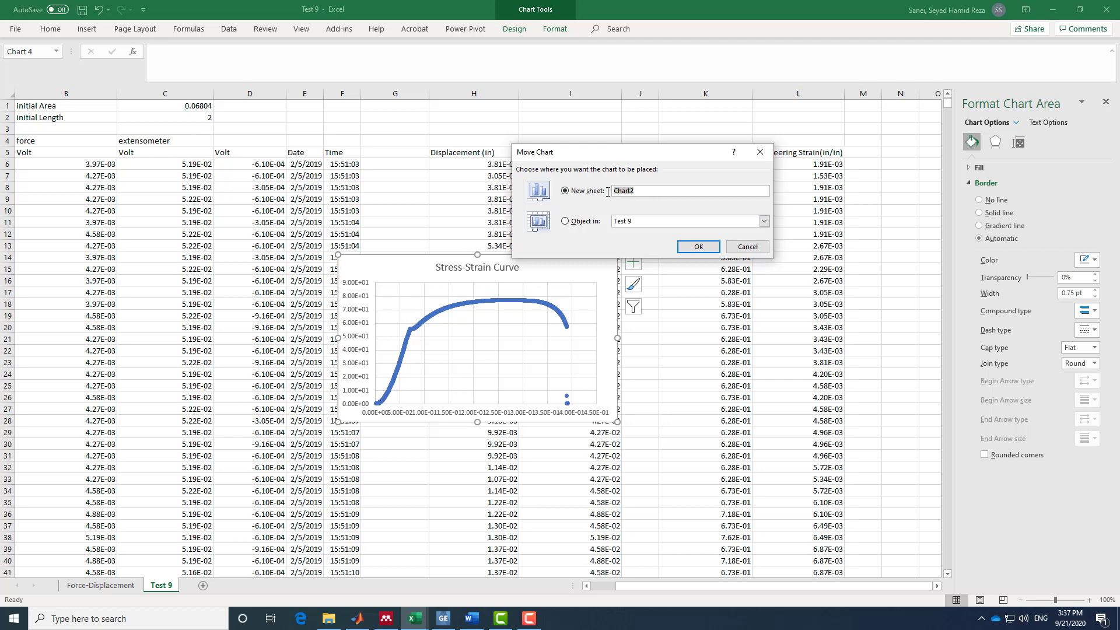
{"action": "type", "text": "Stress-Strain"}
{"action": "left_click", "coordinate": [698, 246]}
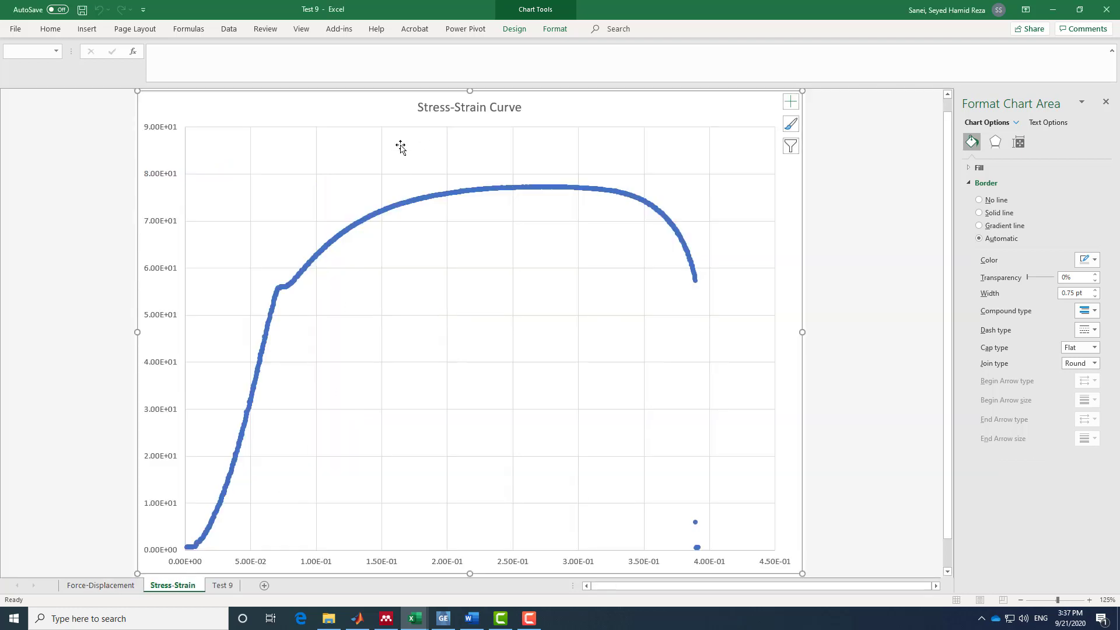
Step: Delete the chart title and format the vertical axis labels in Times New Roman at size 12
{"action": "left_click", "coordinate": [456, 110]}
{"action": "key", "text": "Delete"}
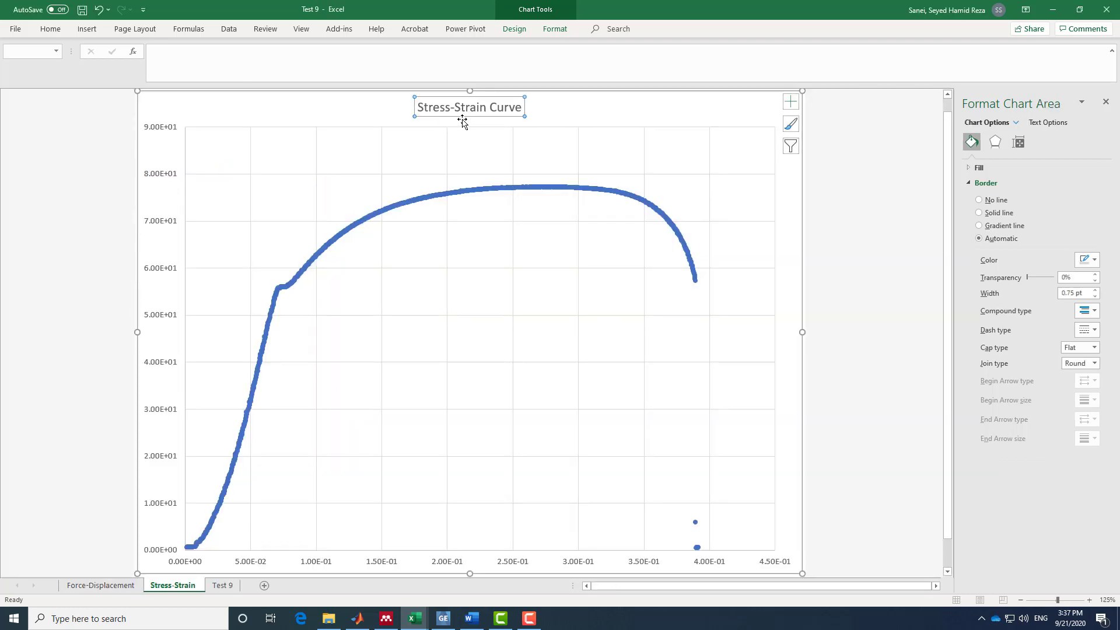
{"action": "left_click", "coordinate": [169, 261]}
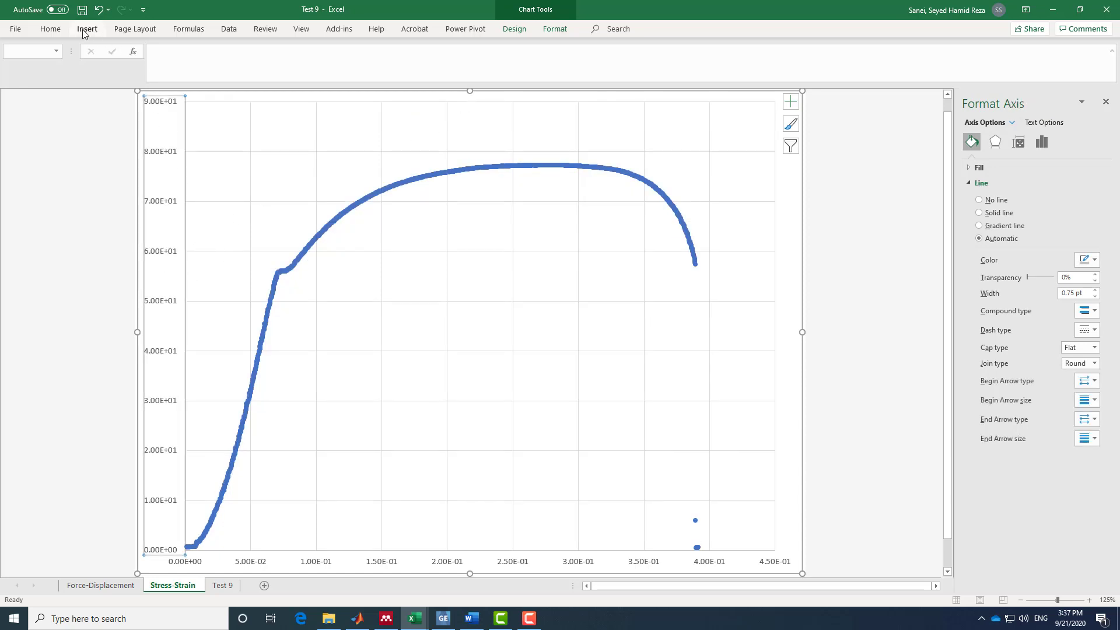
{"action": "left_click", "coordinate": [51, 28]}
{"action": "left_click", "coordinate": [155, 51]}
{"action": "type", "text": "Times New Roman"}
{"action": "key", "text": "Return"}
{"action": "left_click", "coordinate": [208, 56]}
{"action": "left_click", "coordinate": [205, 54]}
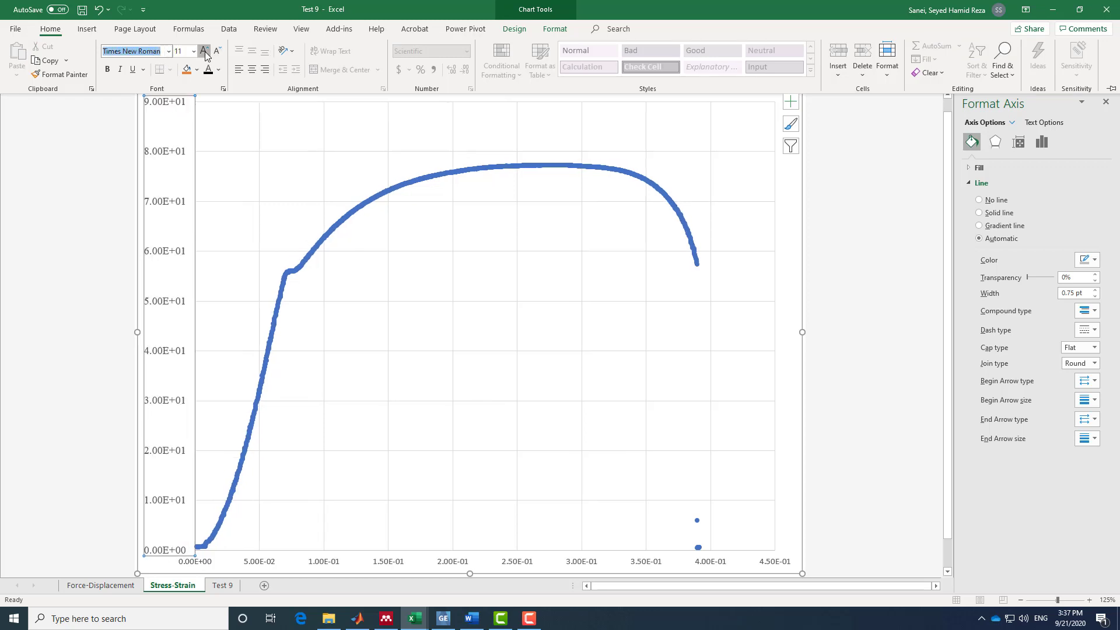
{"action": "left_click", "coordinate": [205, 54]}
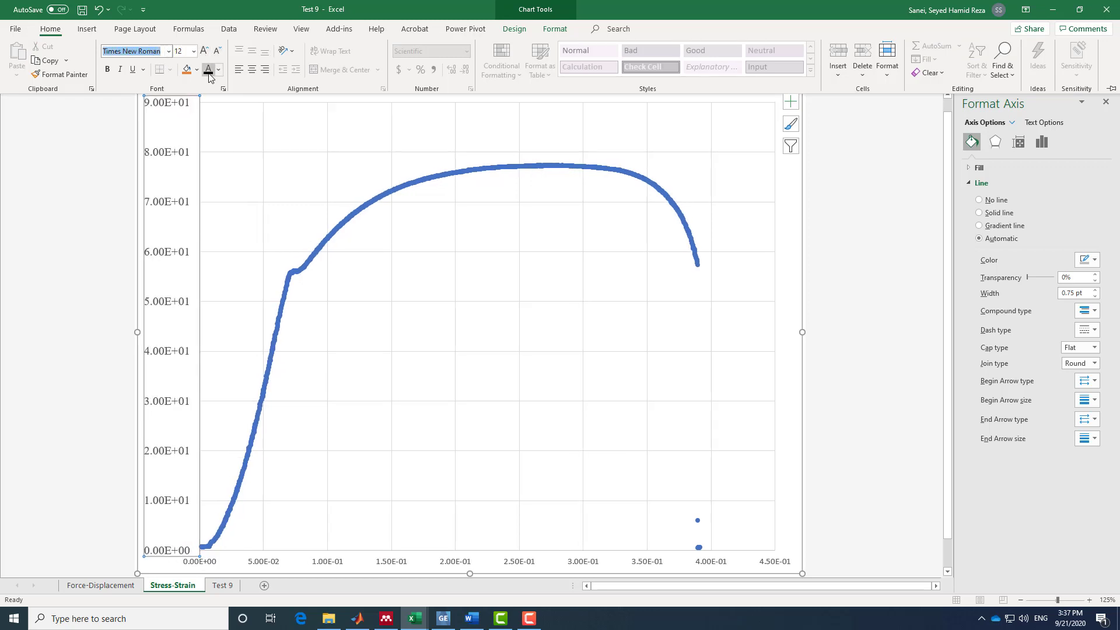
Step: Format the horizontal axis labels in Times New Roman at size 12
{"action": "left_click", "coordinate": [646, 565]}
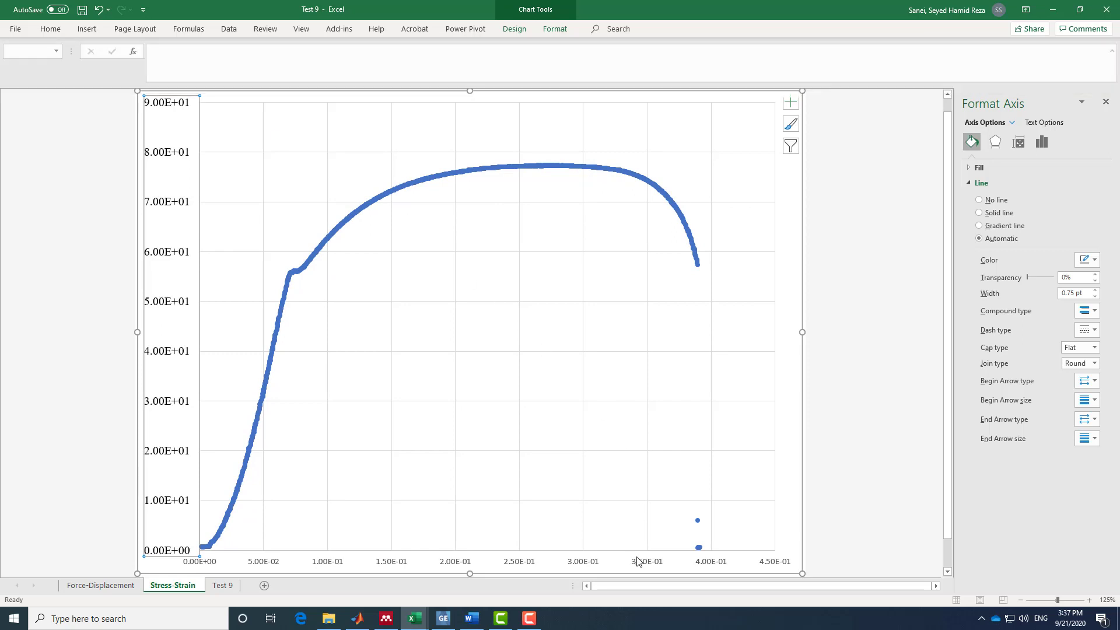
{"action": "left_click", "coordinate": [50, 30]}
{"action": "left_click", "coordinate": [145, 51]}
{"action": "type", "text": "Times New Roman"}
{"action": "key", "text": "Return"}
{"action": "left_click", "coordinate": [203, 52]}
{"action": "left_click", "coordinate": [204, 51]}
{"action": "left_click", "coordinate": [204, 51]}
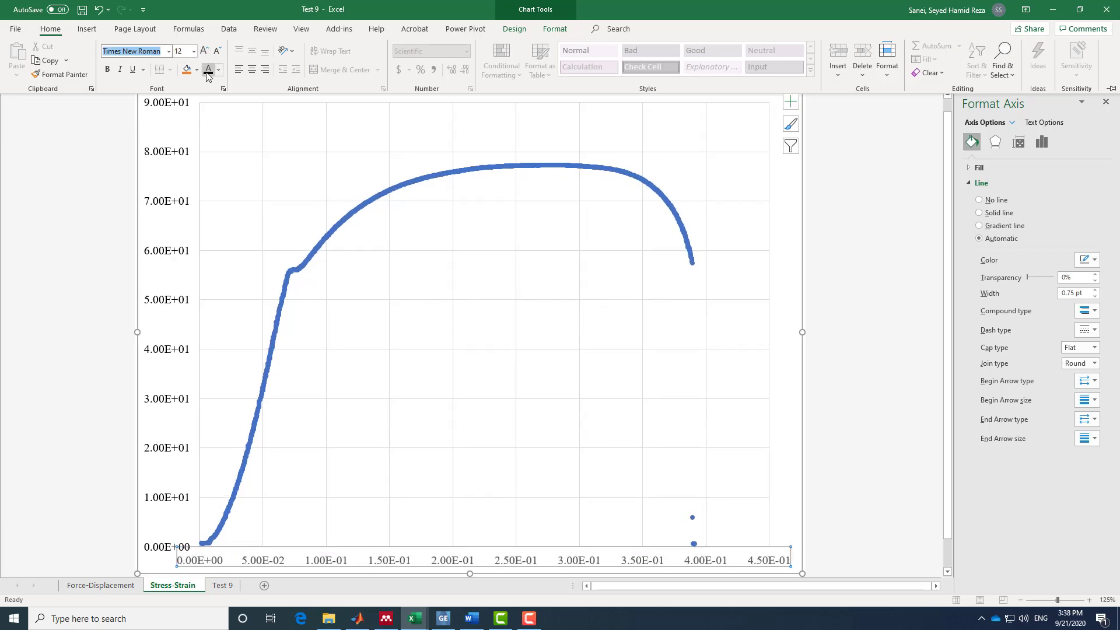
Step: Change the vertical axis labels from scientific notation to the Number format with 2 decimal places
{"action": "right_click", "coordinate": [160, 210]}
{"action": "left_click", "coordinate": [207, 348]}
{"action": "left_click", "coordinate": [986, 432]}
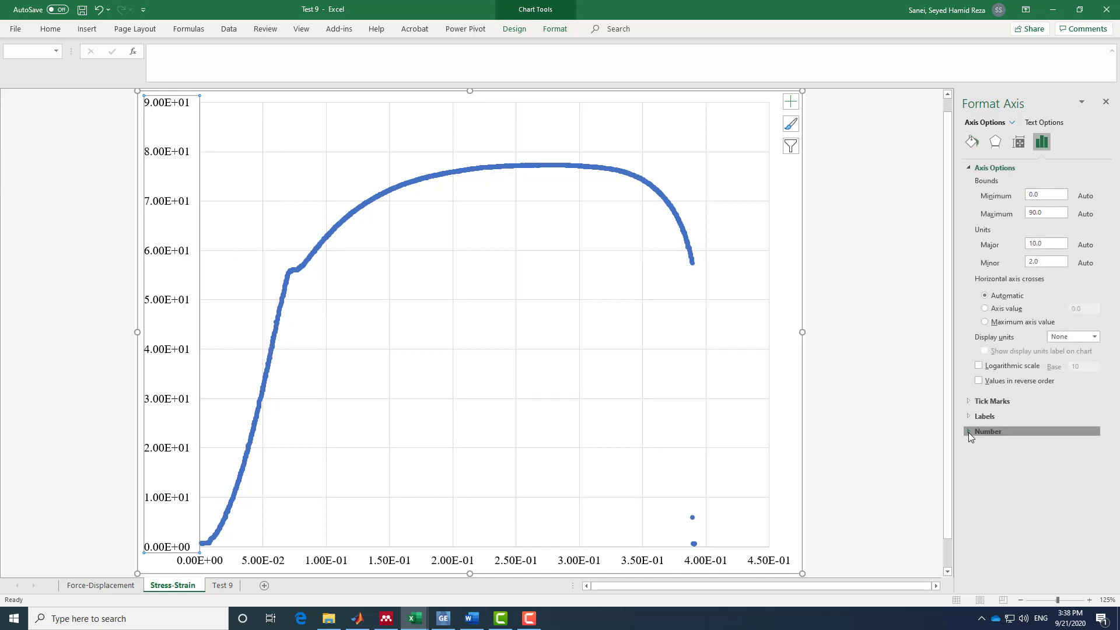
{"action": "left_click", "coordinate": [1035, 461]}
{"action": "left_click", "coordinate": [1014, 483]}
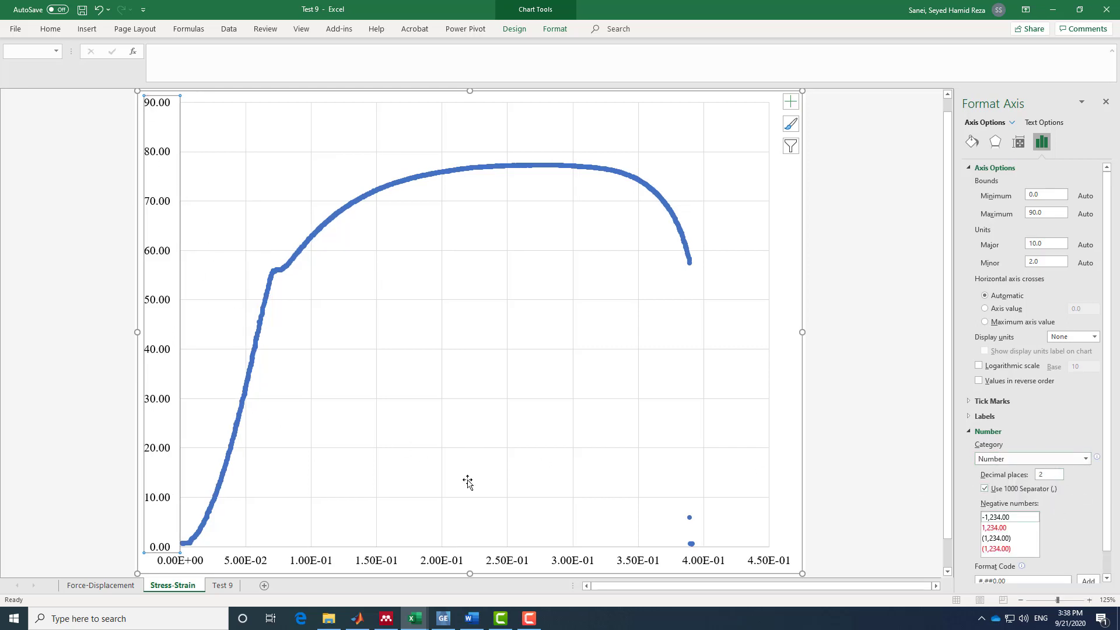
Step: Change the horizontal axis labels to the Percentage format with 2 decimal places
{"action": "left_click", "coordinate": [700, 561]}
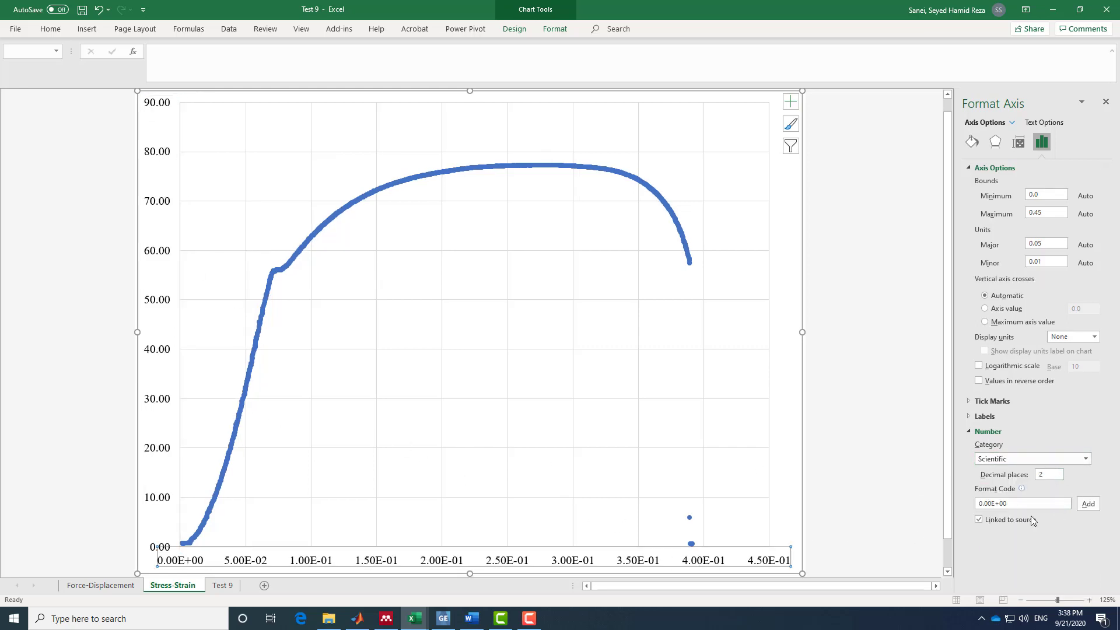
{"action": "left_click", "coordinate": [1058, 460]}
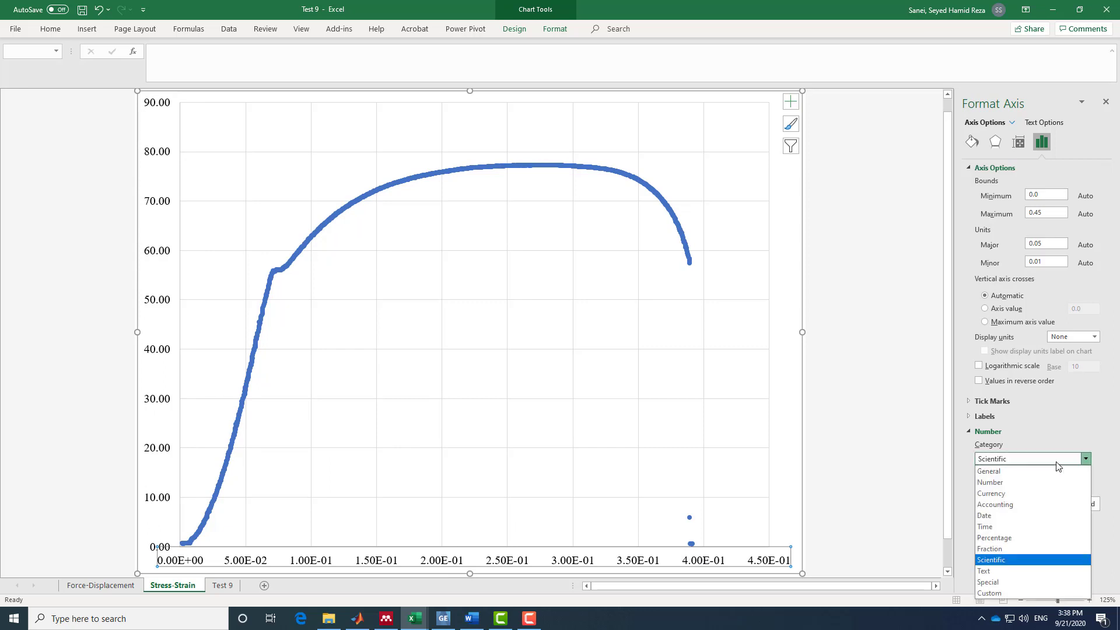
{"action": "left_click", "coordinate": [1030, 542]}
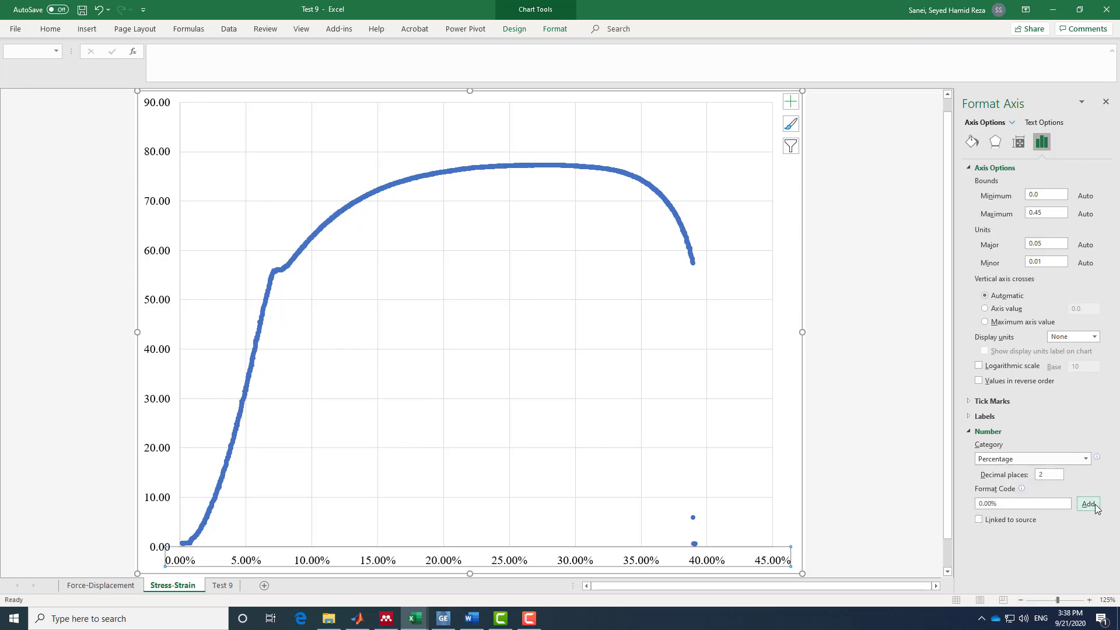
{"action": "left_click", "coordinate": [852, 449]}
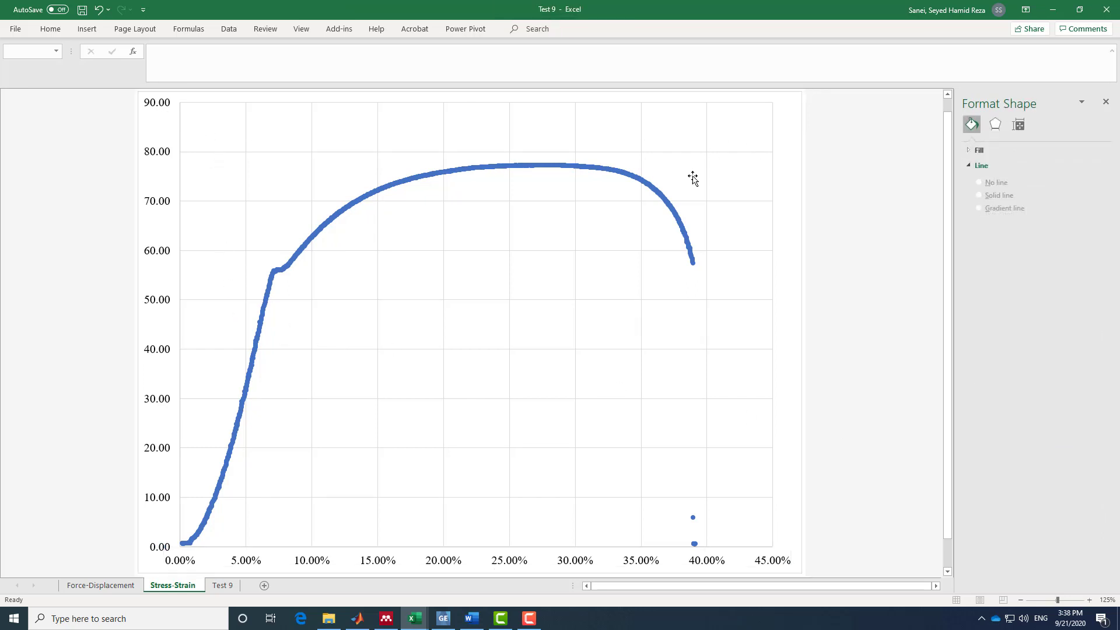
Step: Add axis titles to the chart and title the horizontal axis Engineering Strain (in/in)
{"action": "left_click", "coordinate": [773, 192]}
{"action": "left_click", "coordinate": [790, 103]}
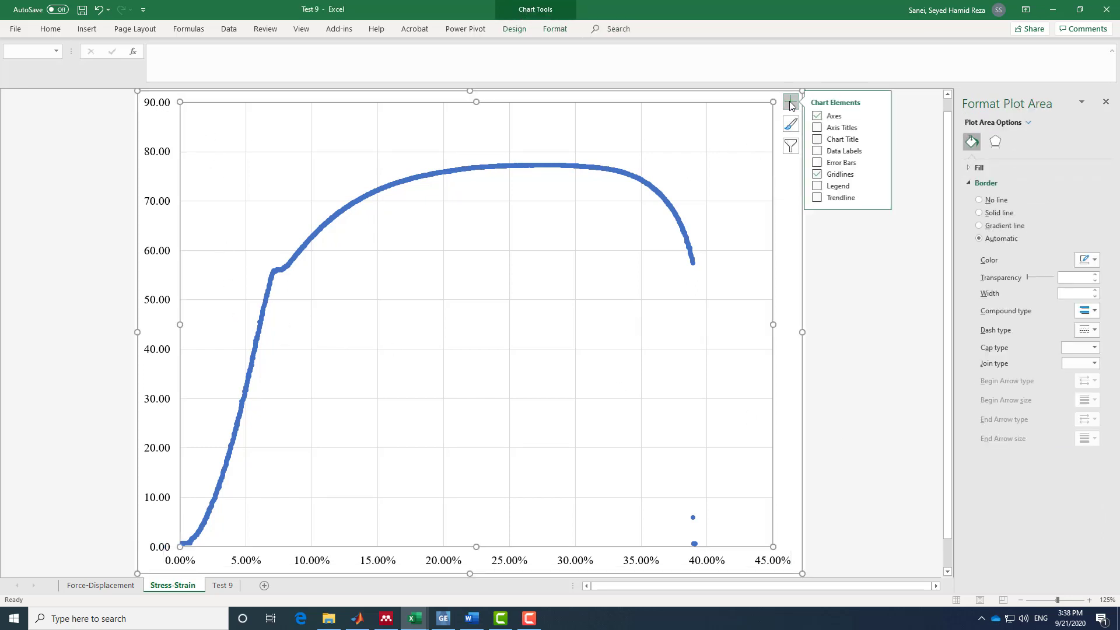
{"action": "left_click", "coordinate": [819, 127]}
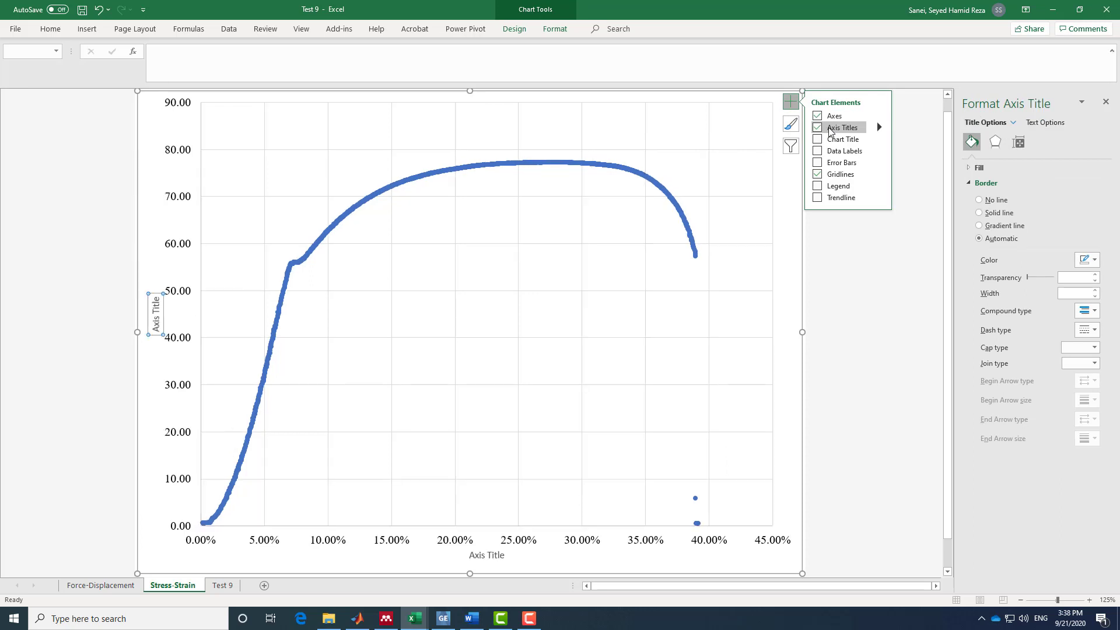
{"action": "left_click", "coordinate": [486, 555]}
{"action": "triple_click", "coordinate": [473, 555]}
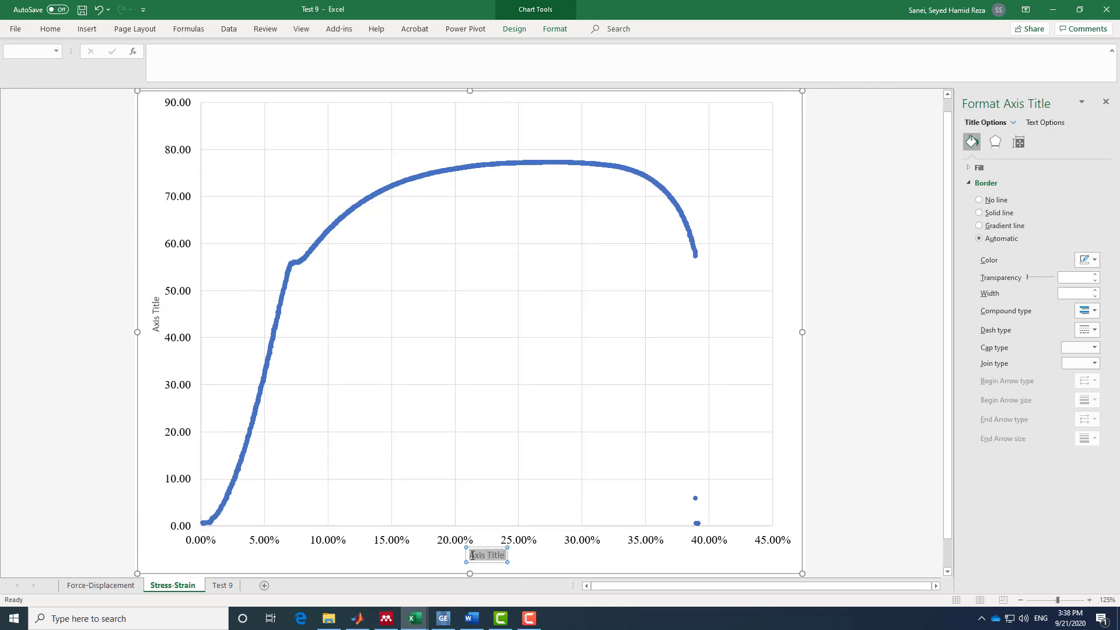
{"action": "key", "text": "BackSpace"}
{"action": "type", "text": "Engineering Strain (in/in)"}
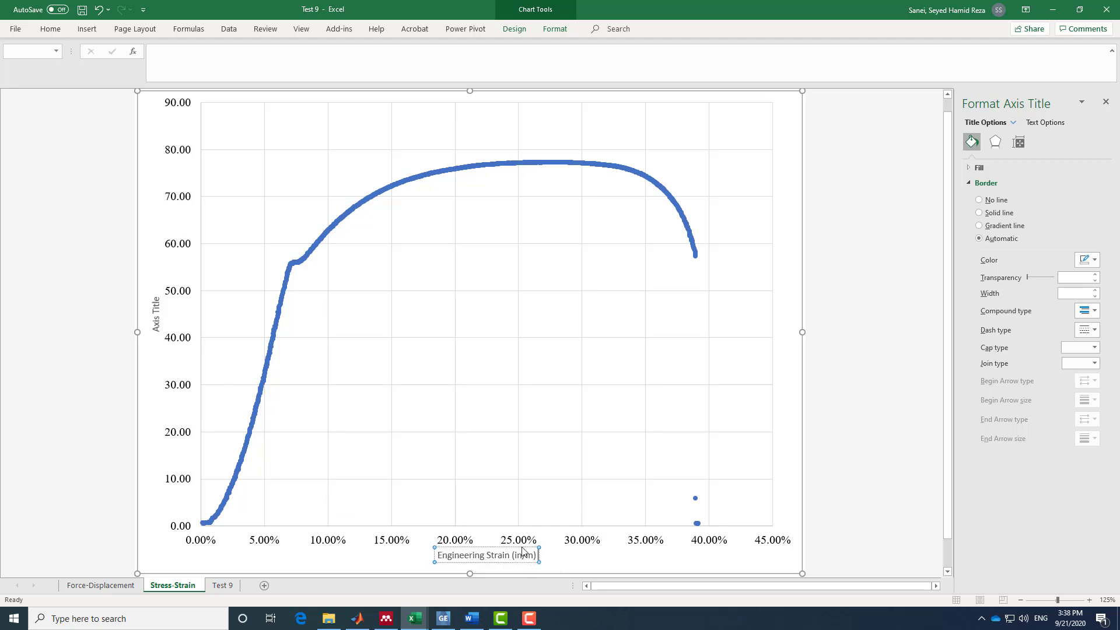
Step: Set the horizontal axis title's font to Times New Roman and increase its size by two increments
{"action": "left_click_drag", "start_coordinate": [536, 554], "coordinate": [440, 555]}
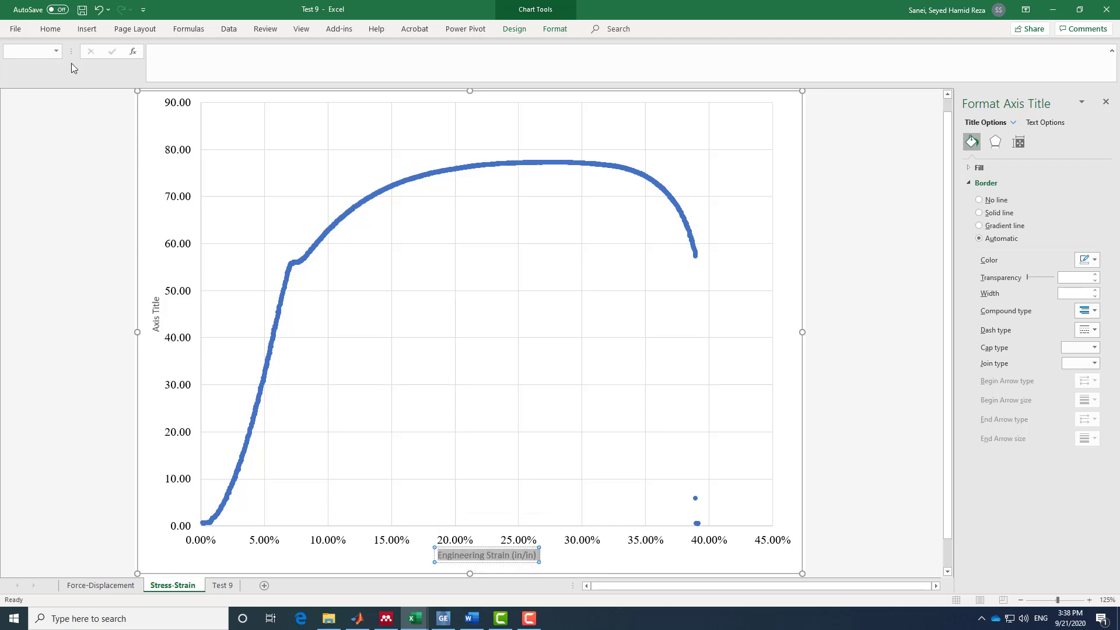
{"action": "left_click", "coordinate": [50, 29]}
{"action": "left_click", "coordinate": [144, 51]}
{"action": "type", "text": "Times New Roman"}
{"action": "key", "text": "Return"}
{"action": "left_click", "coordinate": [204, 51]}
{"action": "left_click", "coordinate": [204, 52]}
Step: Replace the vertical axis title's placeholder text with Engineering Stress (ksi)
{"action": "left_click", "coordinate": [155, 318]}
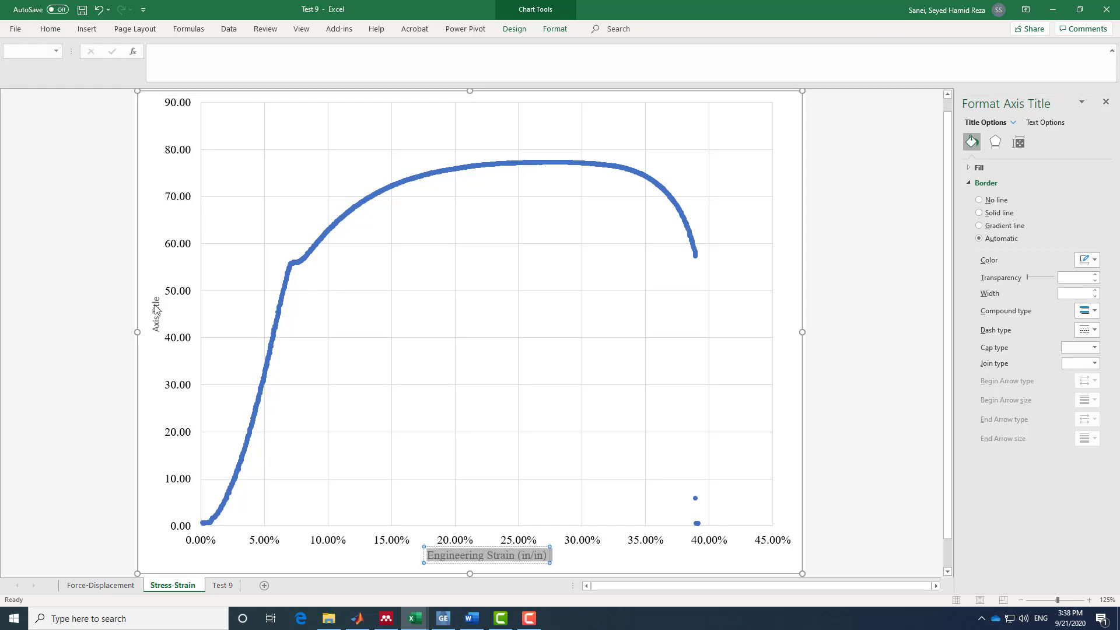
{"action": "left_click_drag", "start_coordinate": [156, 331], "coordinate": [157, 292]}
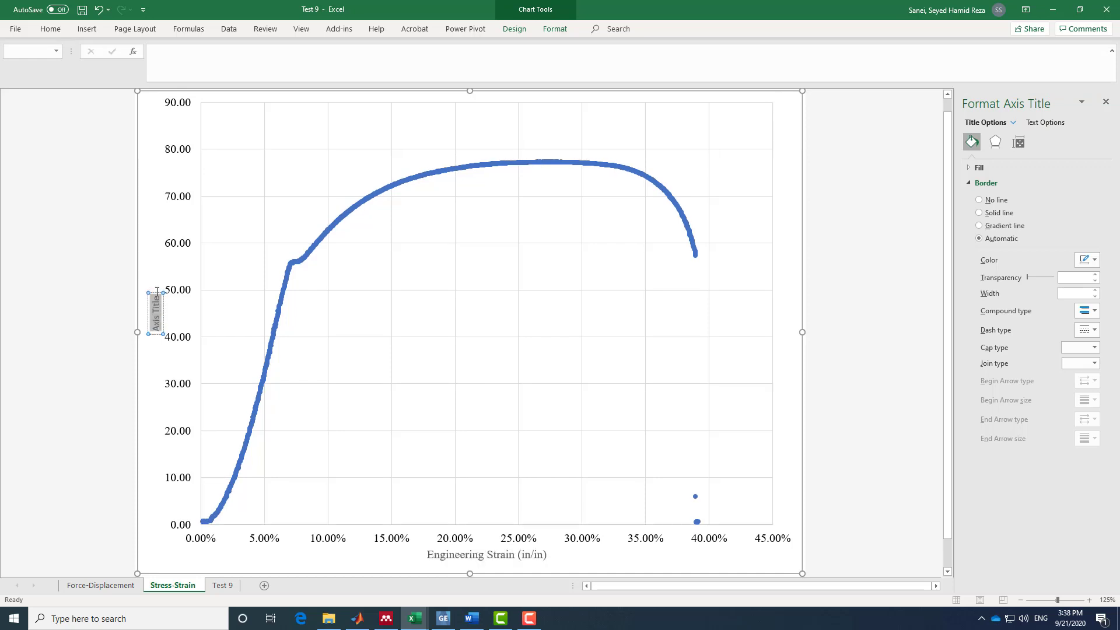
{"action": "type", "text": "Engi"}
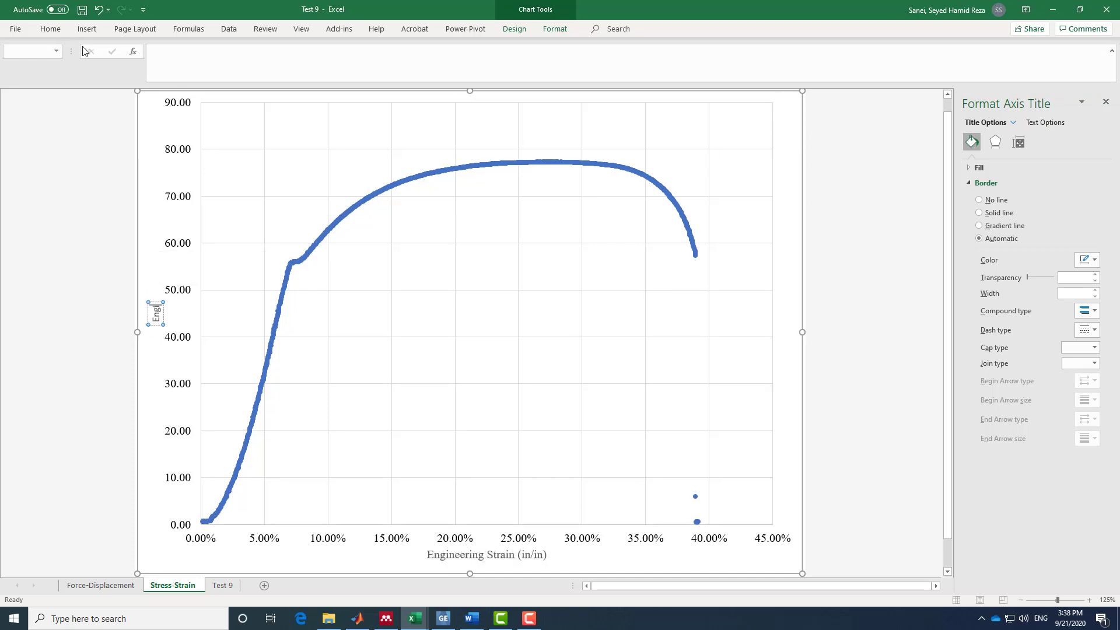
{"action": "type", "text": "neering Str"}
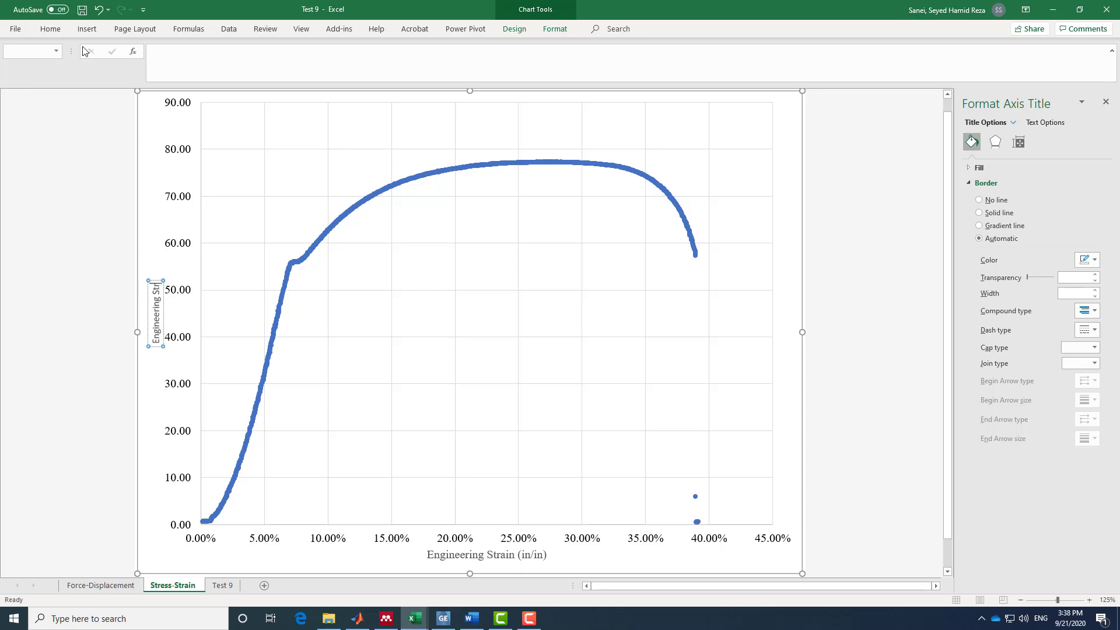
{"action": "type", "text": "ess ("}
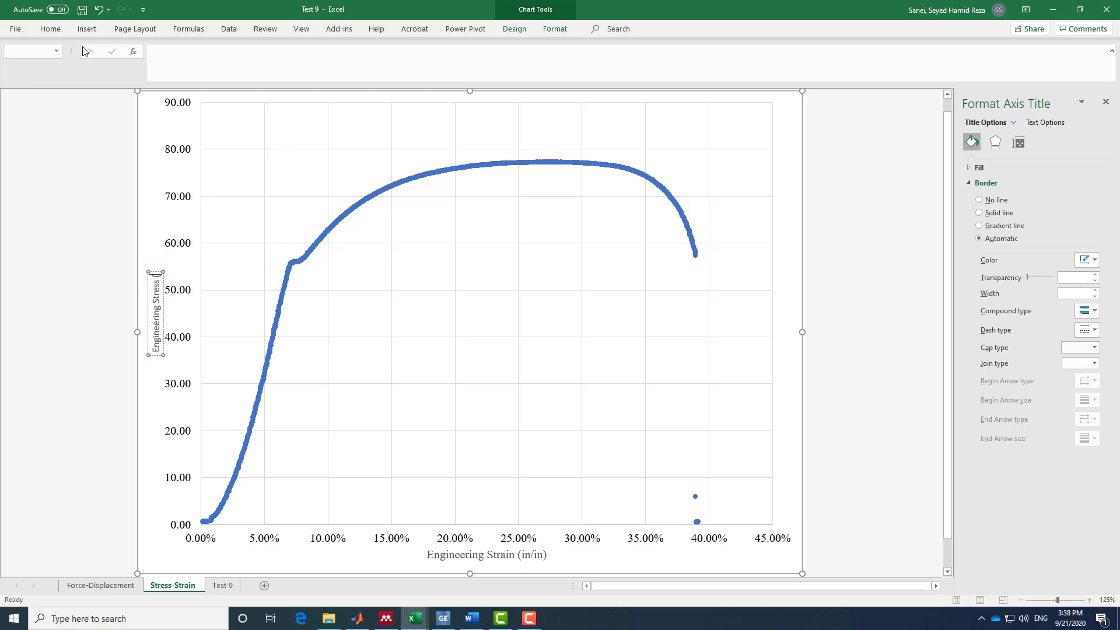
{"action": "type", "text": "ksi)"}
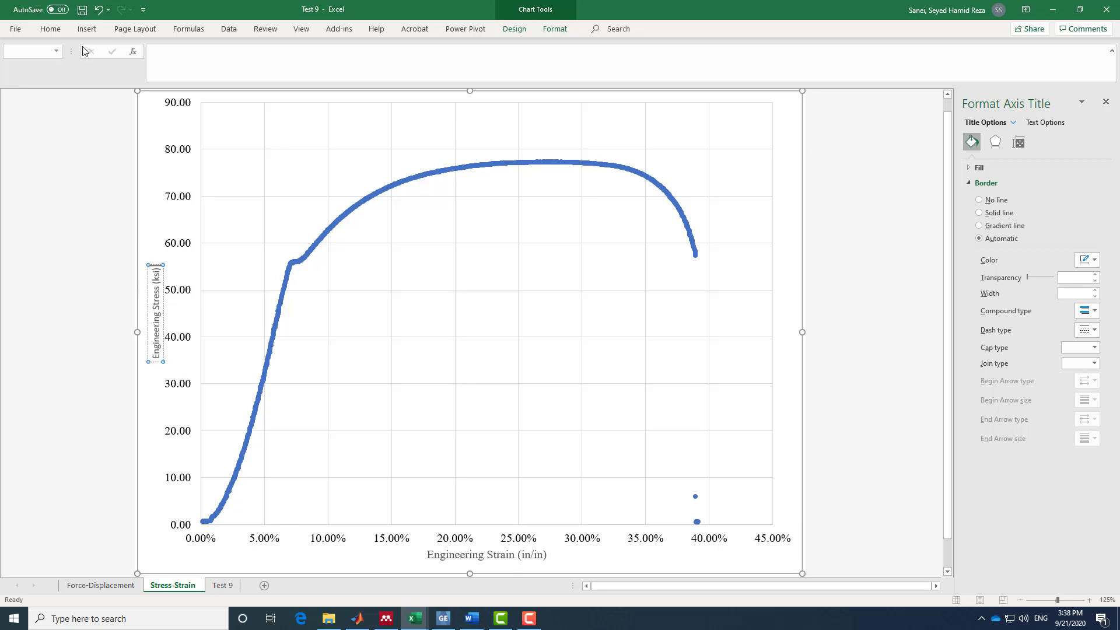
Step: Set the vertical axis title's font to Times New Roman and enlarge it to match the horizontal axis title
{"action": "left_click_drag", "start_coordinate": [158, 357], "coordinate": [157, 264]}
{"action": "left_click", "coordinate": [51, 29]}
{"action": "left_click", "coordinate": [139, 51]}
{"action": "type", "text": "Times New Roman"}
{"action": "key", "text": "Return"}
{"action": "left_click", "coordinate": [203, 51]}
{"action": "left_click", "coordinate": [204, 51]}
{"action": "left_click", "coordinate": [203, 51]}
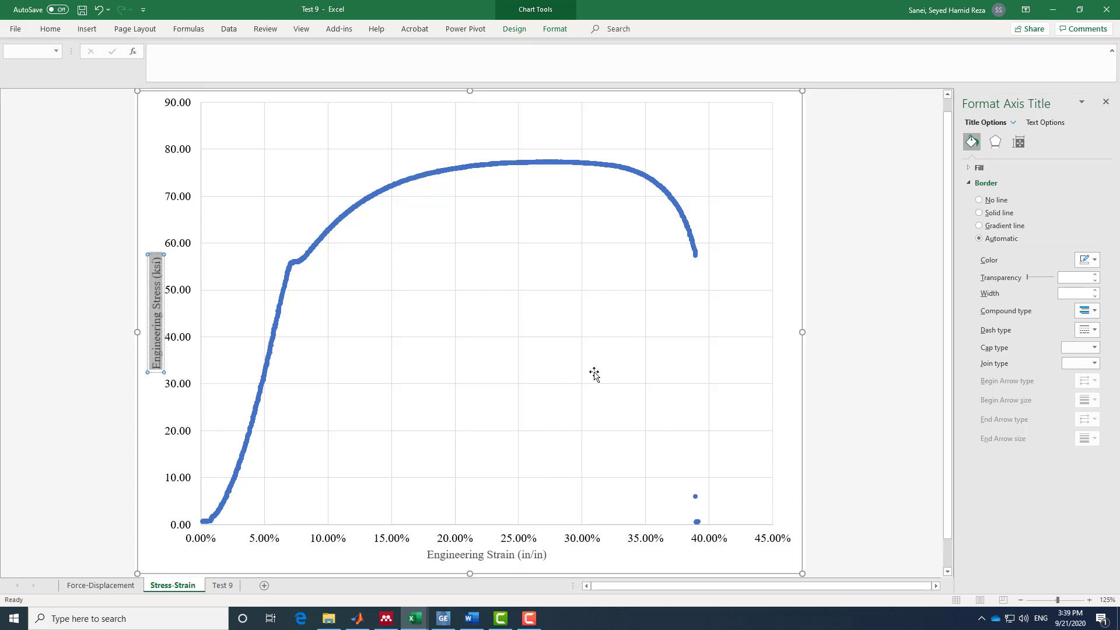
Step: Change the horizontal axis title's font color to black to match the vertical axis title
{"action": "left_click", "coordinate": [698, 405]}
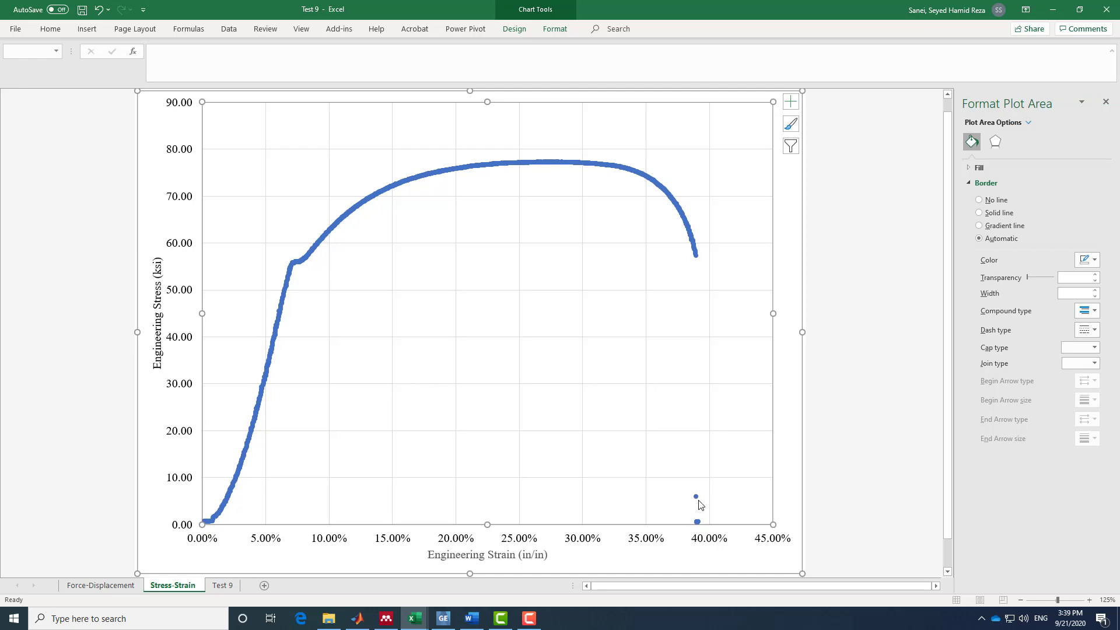
{"action": "mouse_move", "coordinate": [700, 503]}
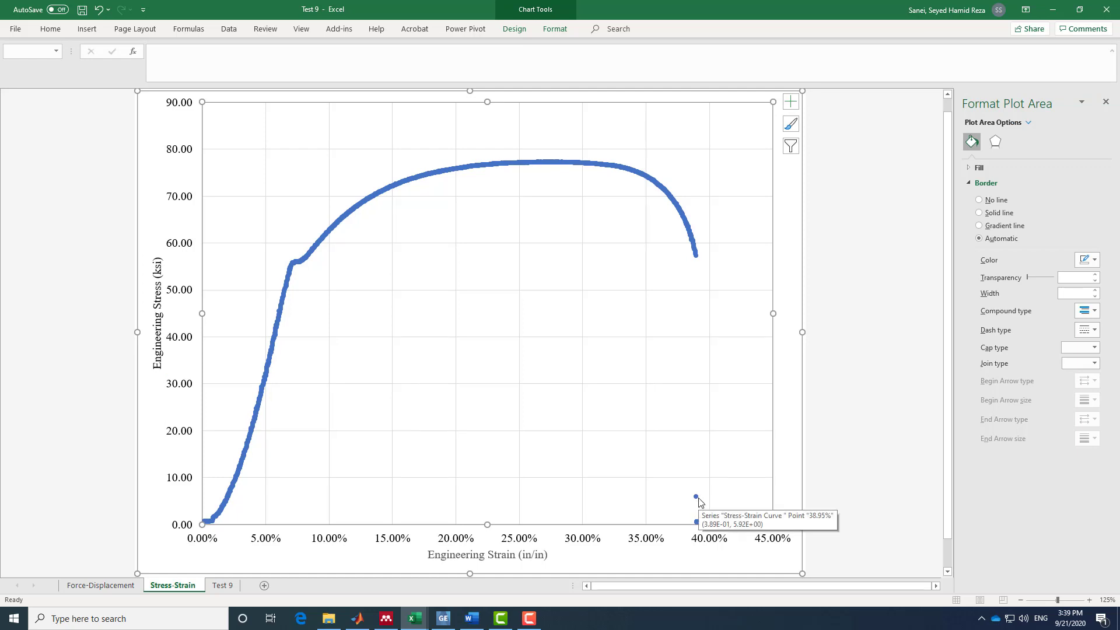
{"action": "left_click", "coordinate": [519, 554]}
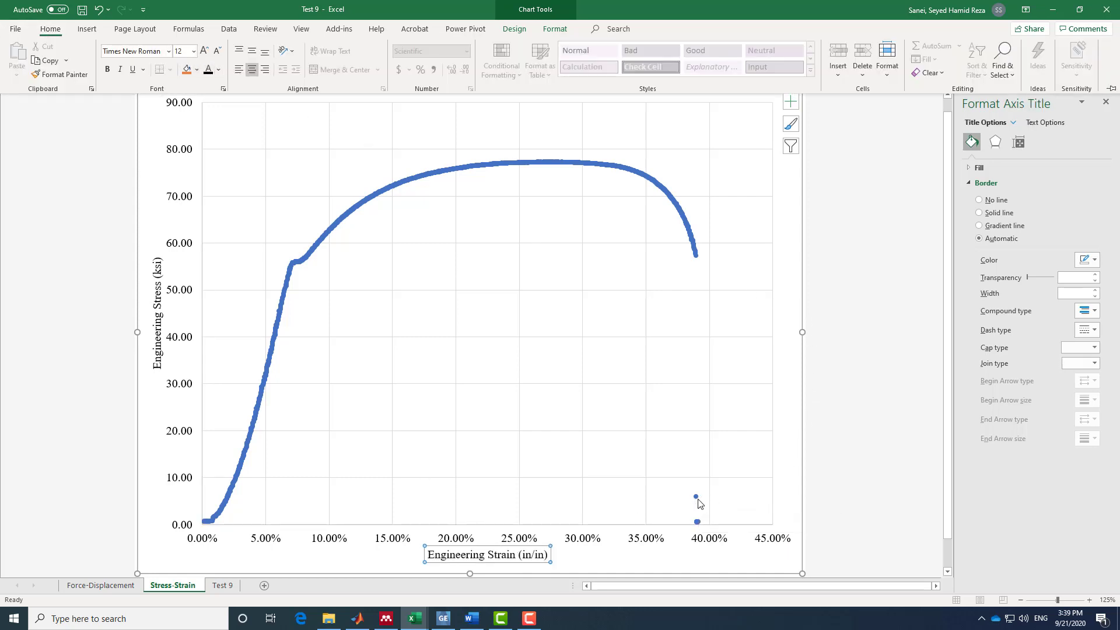
Step: Trim the Stress-Strain Curve series to end at row 2200, using L6:L2200 for X values and K6:K2200 for Y values
{"action": "left_click", "coordinate": [692, 241]}
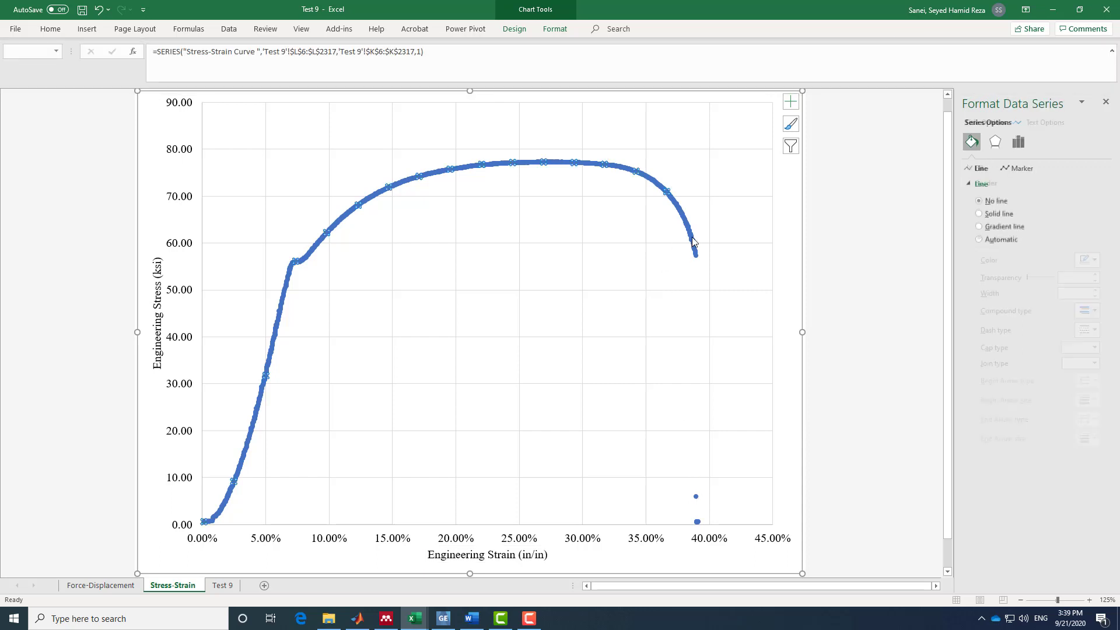
{"action": "right_click", "coordinate": [693, 241]}
{"action": "left_click", "coordinate": [725, 296]}
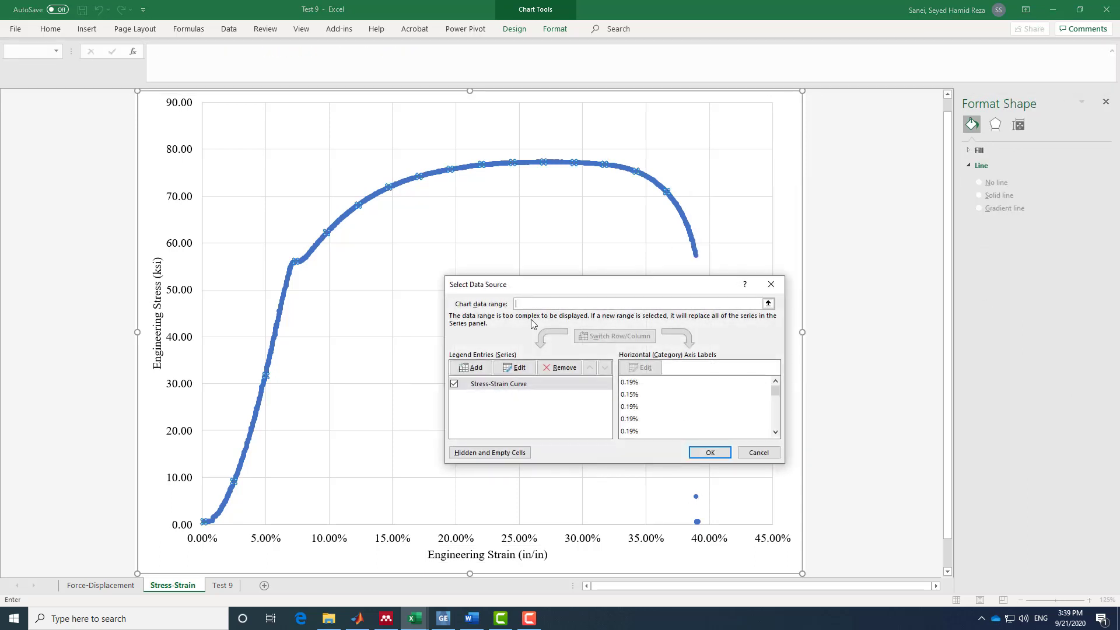
{"action": "left_click", "coordinate": [515, 367]}
{"action": "left_click", "coordinate": [579, 373]}
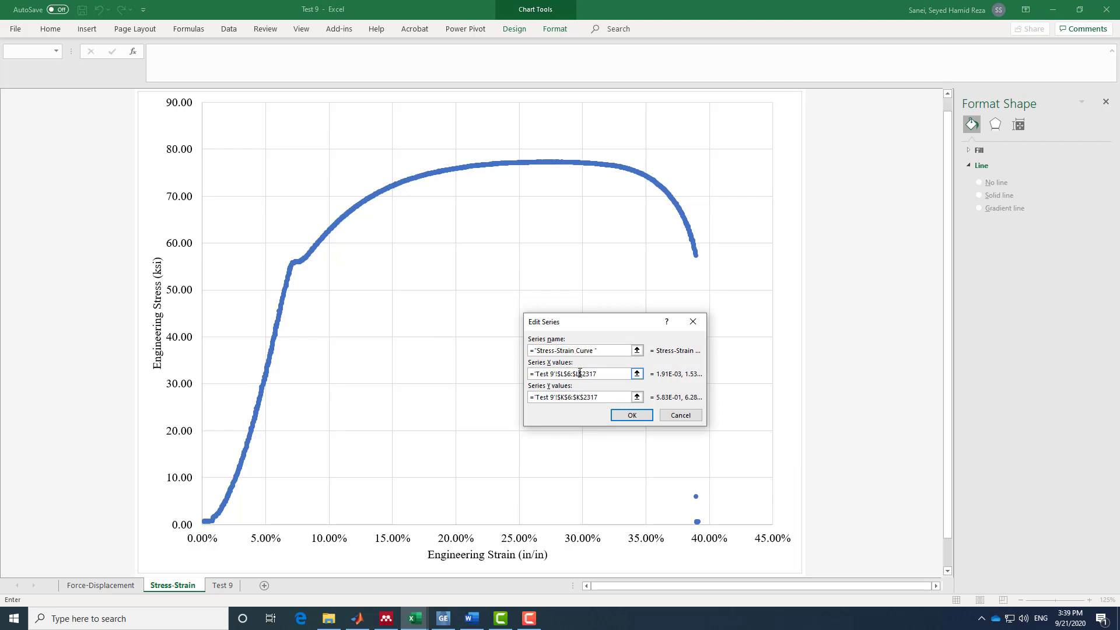
{"action": "left_click", "coordinate": [597, 375]}
{"action": "key", "text": "BackSpace"}
{"action": "key", "text": "BackSpace"}
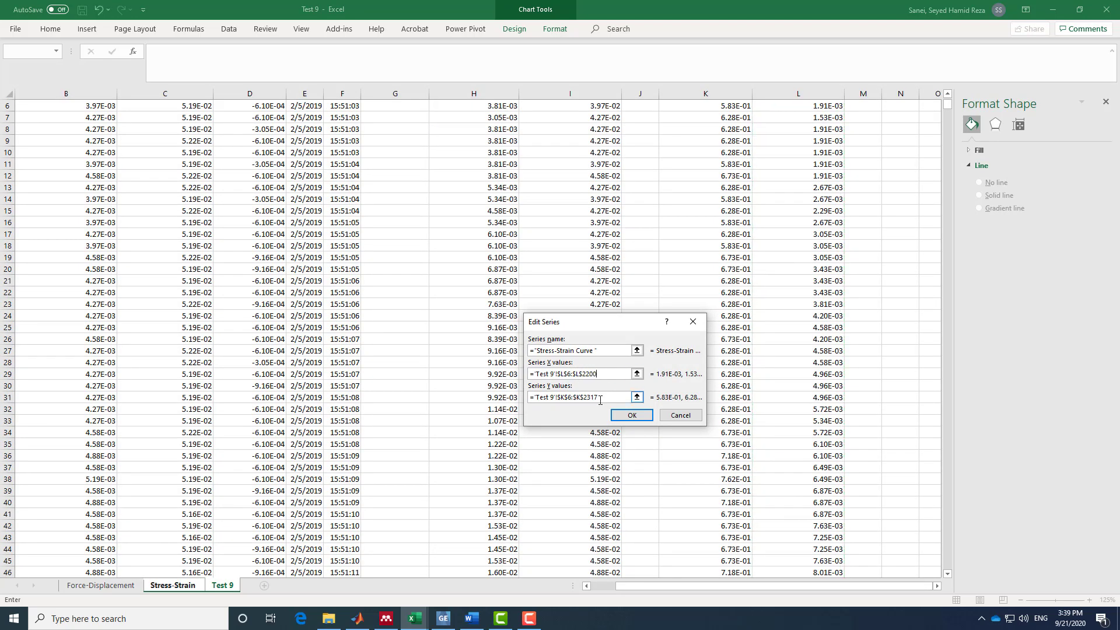
{"action": "left_click_drag", "start_coordinate": [599, 398], "coordinate": [590, 400]}
{"action": "type", "text": "200"}
{"action": "left_click", "coordinate": [631, 415]}
{"action": "left_click", "coordinate": [710, 452]}
{"action": "left_click", "coordinate": [731, 198]}
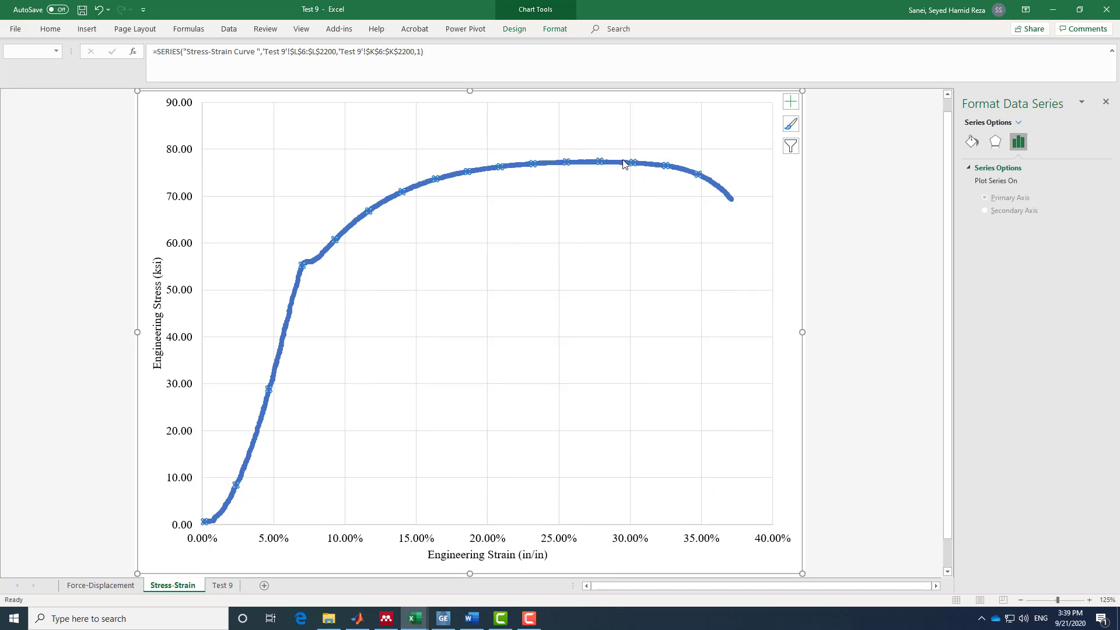
{"action": "left_click", "coordinate": [601, 167]}
{"action": "right_click", "coordinate": [601, 166]}
{"action": "left_click", "coordinate": [641, 226]}
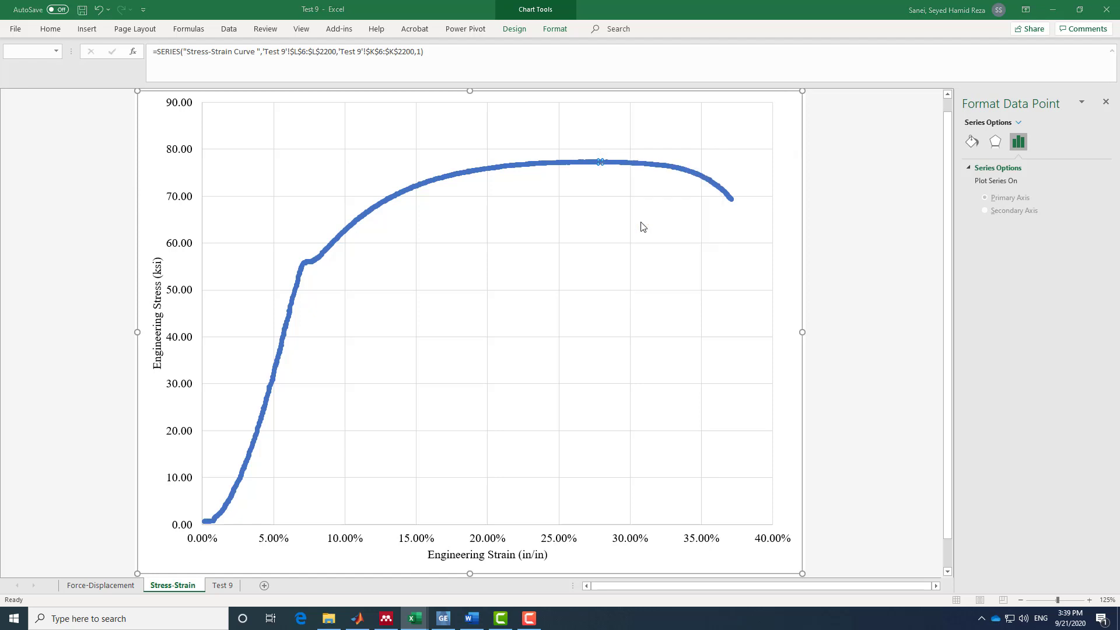
{"action": "left_click", "coordinate": [765, 289]}
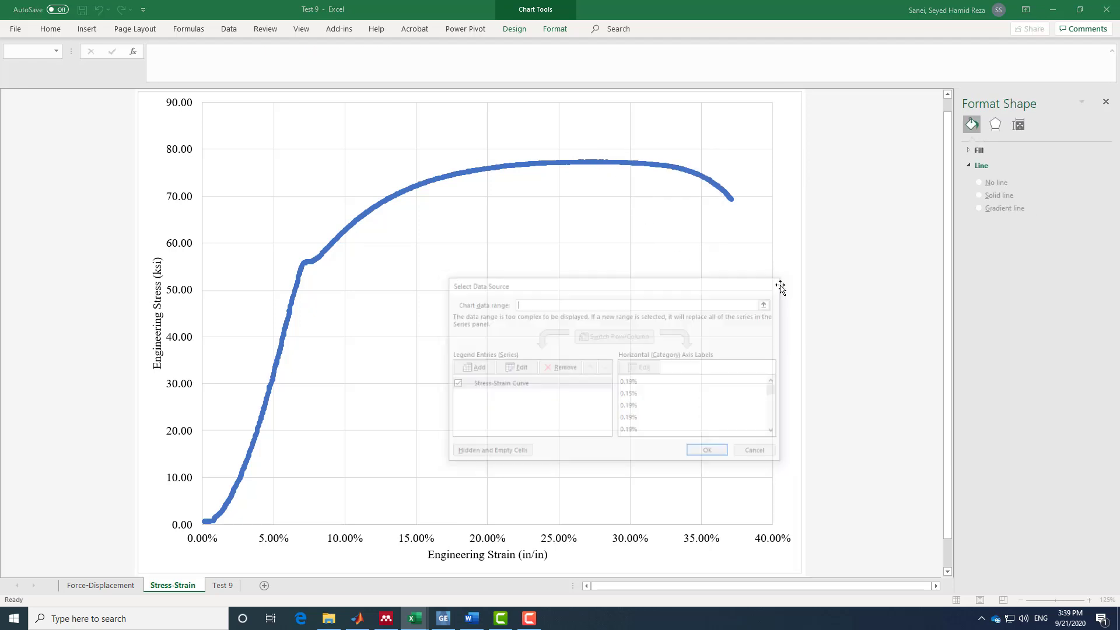
Step: Add a data label to the selected point near the curve's peak and place the label just below the curve
{"action": "right_click", "coordinate": [618, 166]}
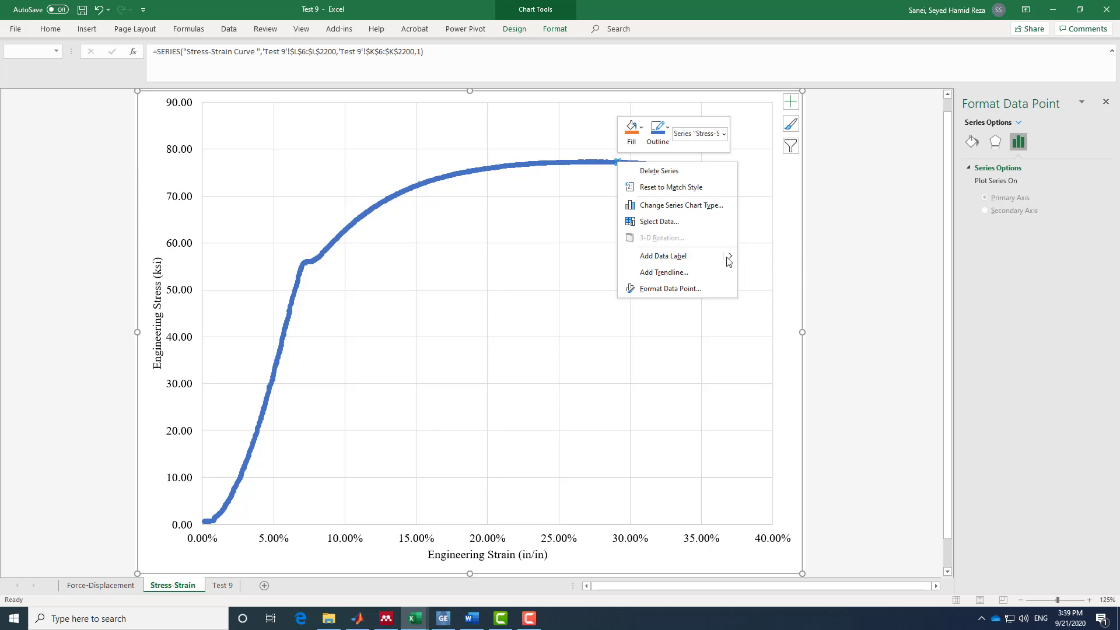
{"action": "left_click", "coordinate": [763, 260]}
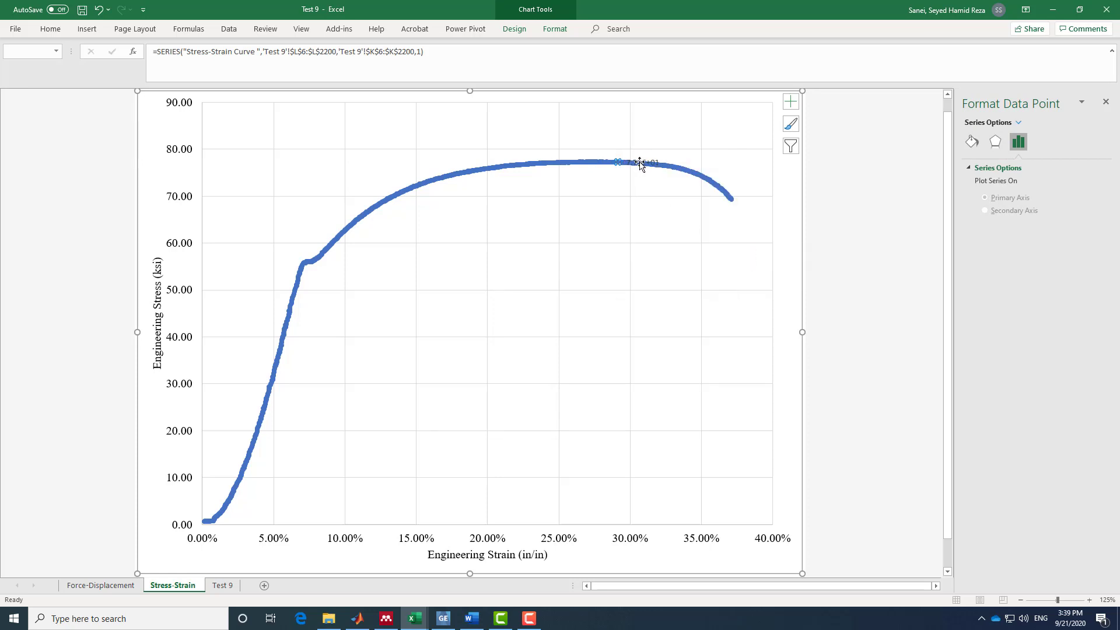
{"action": "left_click_drag", "start_coordinate": [640, 162], "coordinate": [607, 129]}
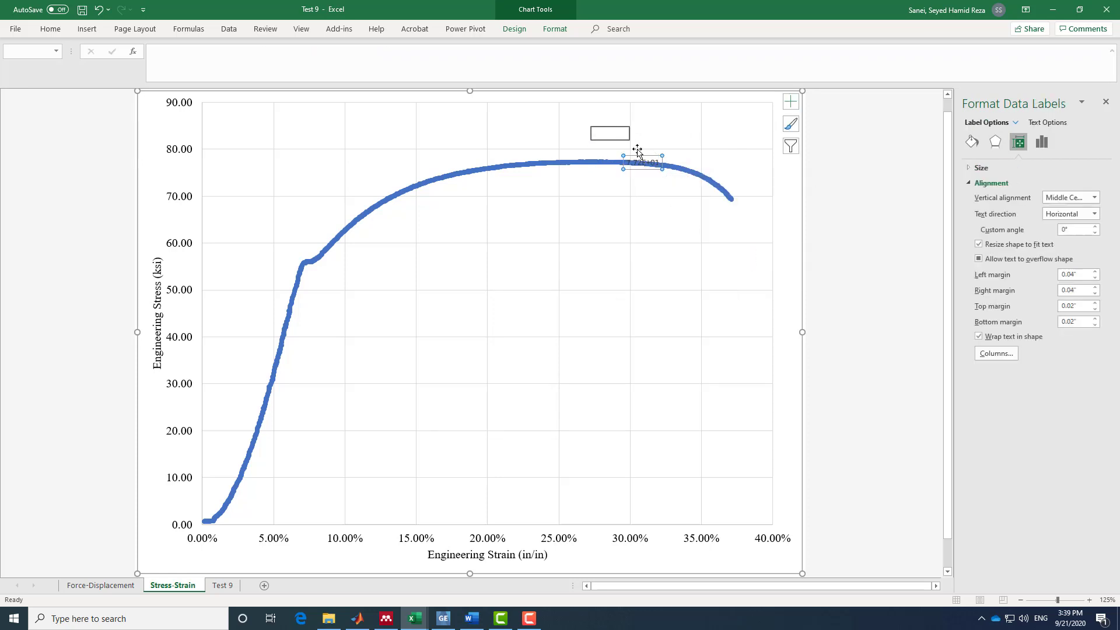
{"action": "left_click_drag", "start_coordinate": [645, 163], "coordinate": [625, 187]}
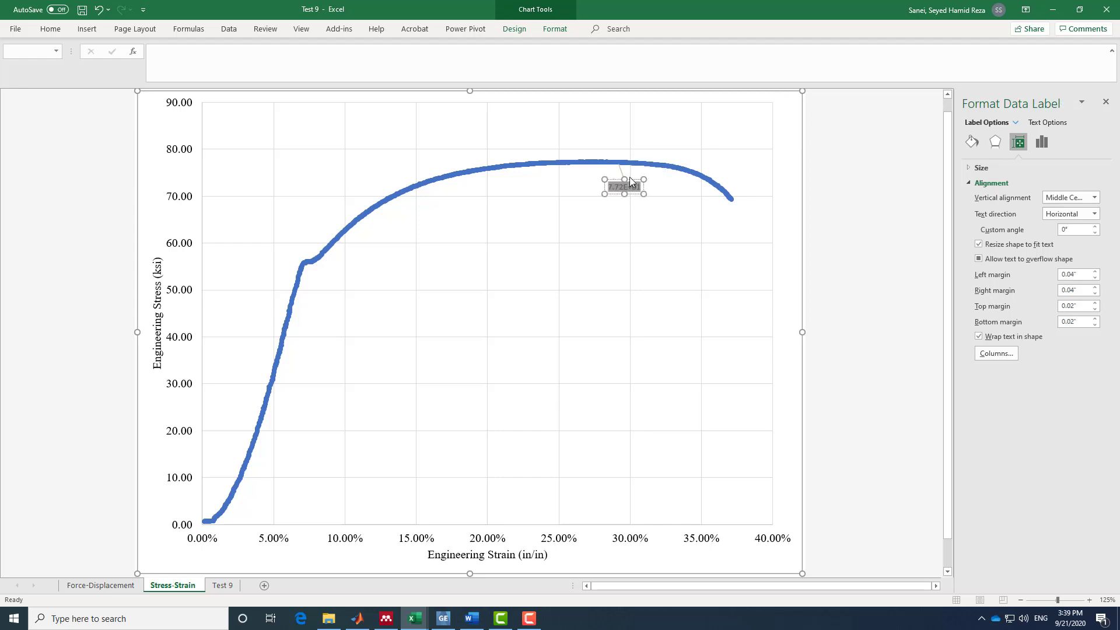
{"action": "left_click", "coordinate": [652, 239]}
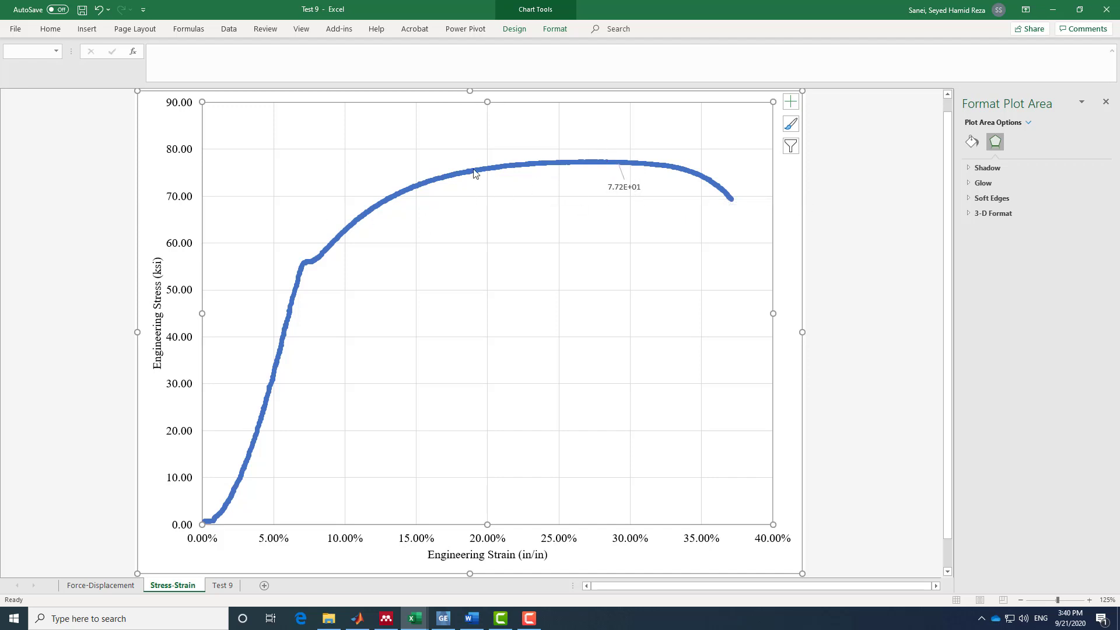
Step: Enter the label Ultimate tensile Strength in cell J3 of the Test 9 sheet and widen column J to fit it
{"action": "left_click", "coordinate": [221, 585]}
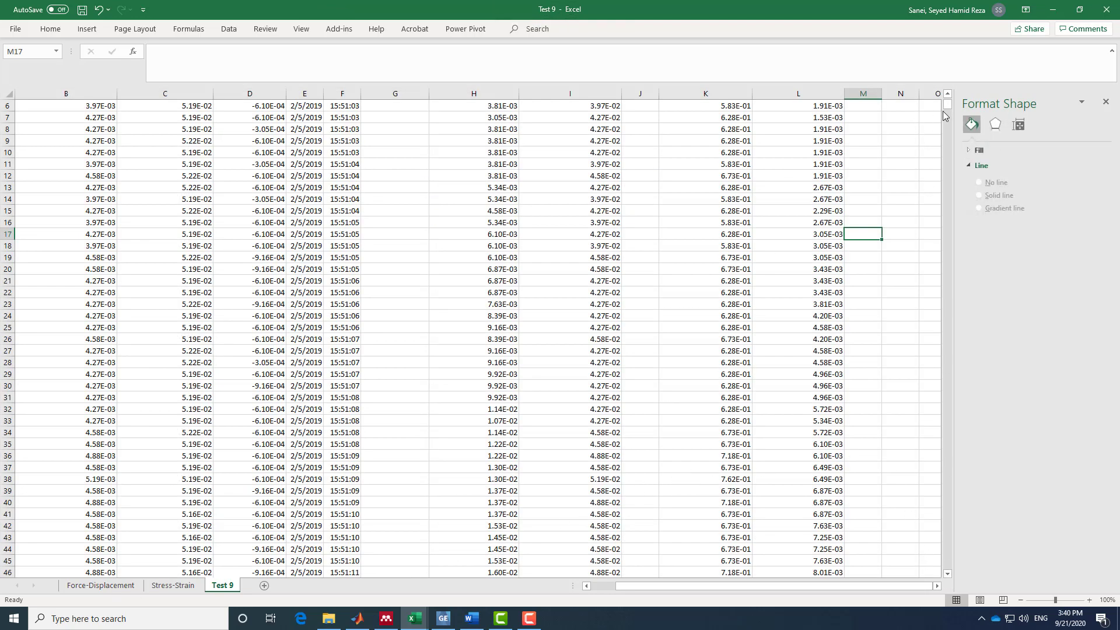
{"action": "scroll", "coordinate": [944, 107], "scroll_direction": "up", "scroll_amount": 2}
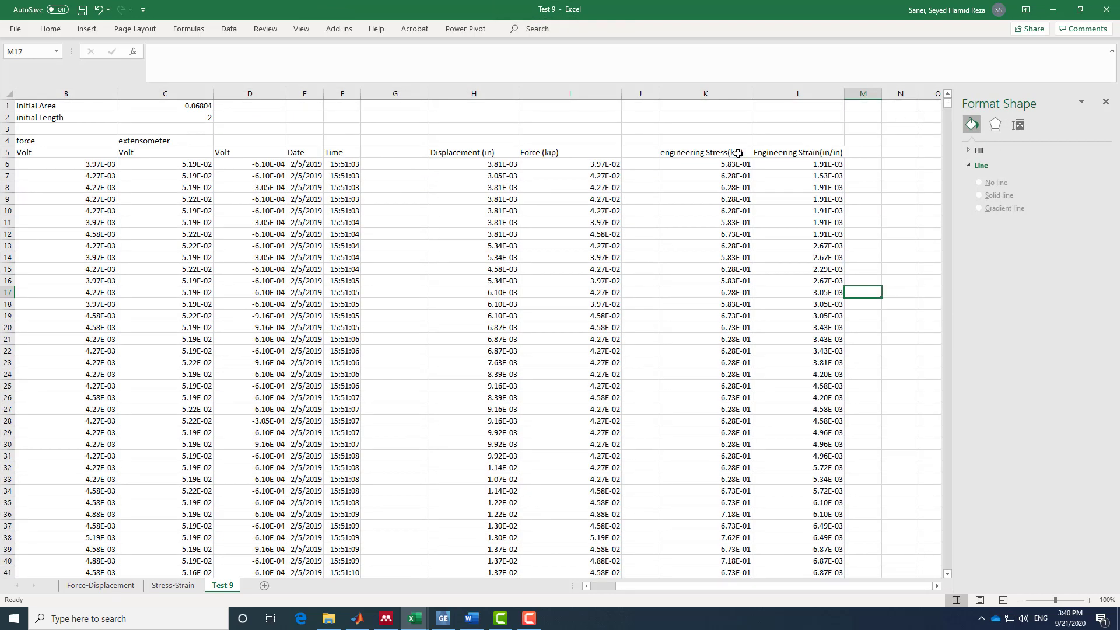
{"action": "left_click", "coordinate": [646, 129]}
{"action": "type", "text": "Ulti"}
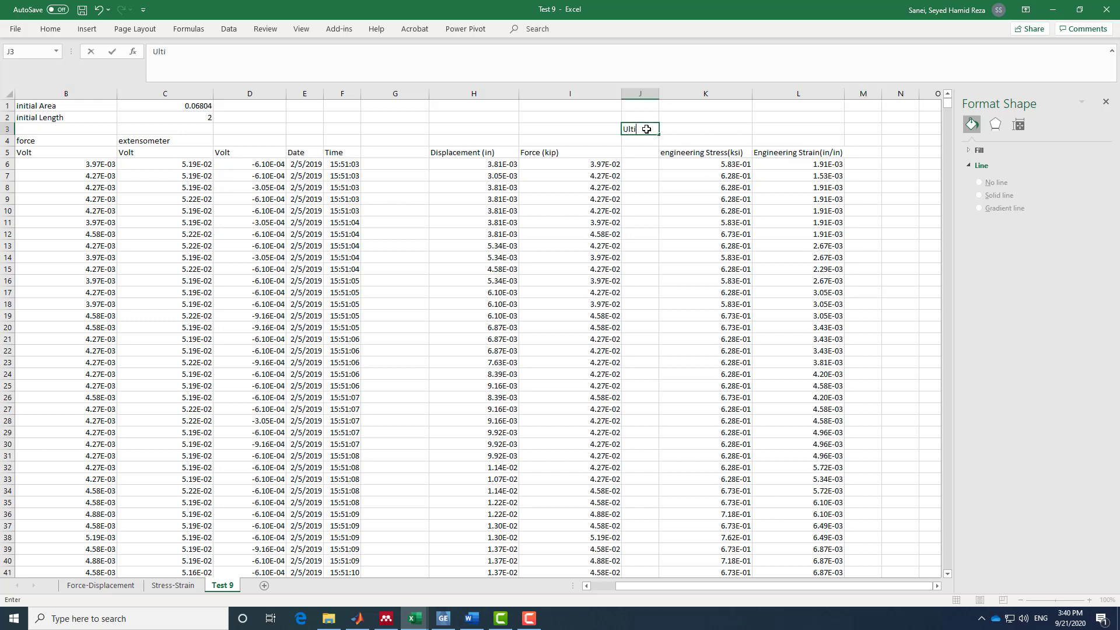
{"action": "type", "text": "nsile Strength"}
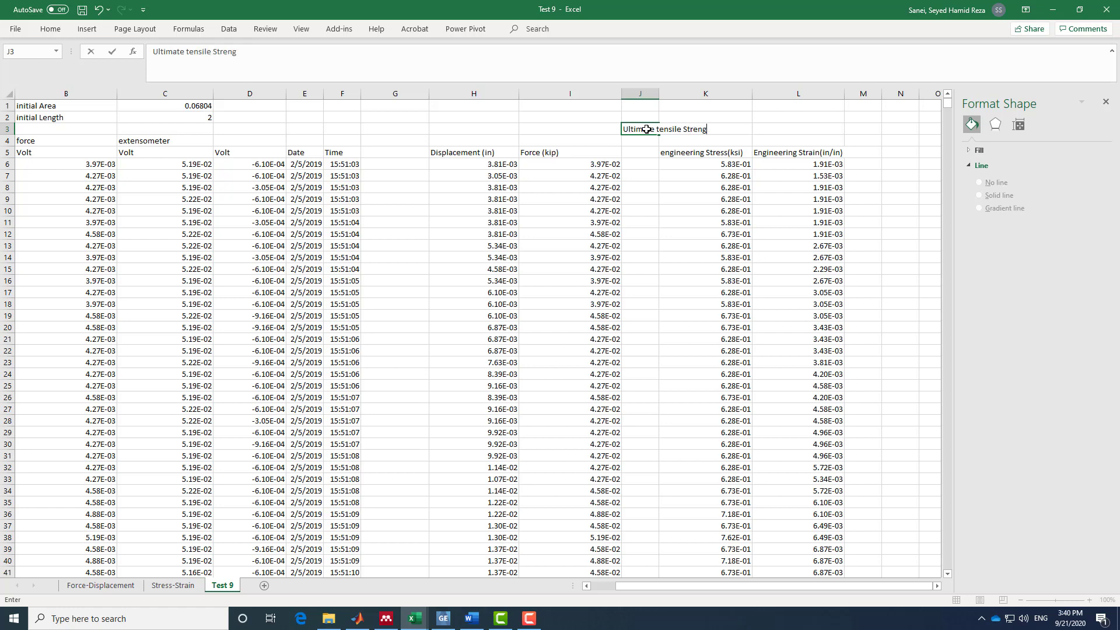
{"action": "left_click", "coordinate": [662, 93]}
{"action": "left_click_drag", "start_coordinate": [659, 93], "coordinate": [740, 91]}
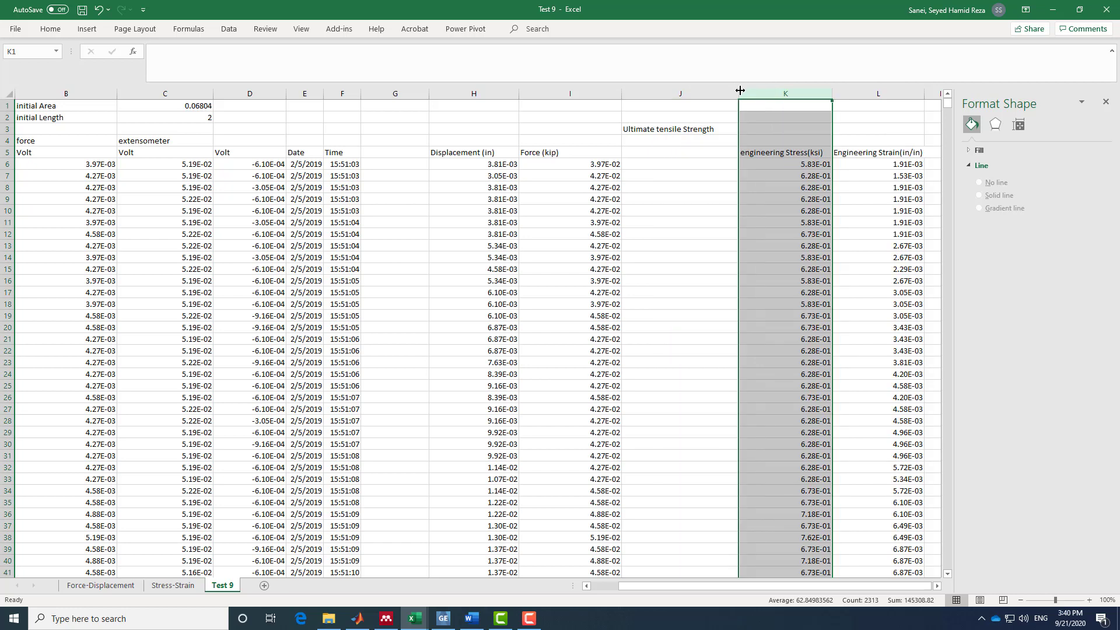
Step: Calculate the maximum engineering stress in cell K3 with =MAX(K6:K2317)
{"action": "left_click", "coordinate": [771, 127]}
{"action": "left_click", "coordinate": [489, 58]}
{"action": "type", "text": "="}
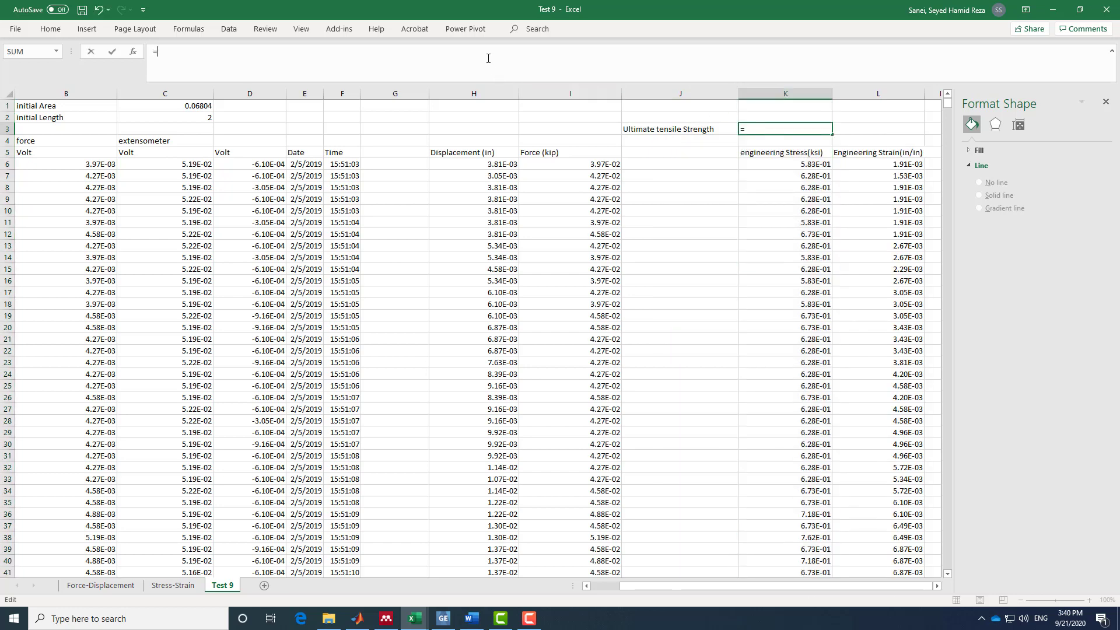
{"action": "type", "text": "max("}
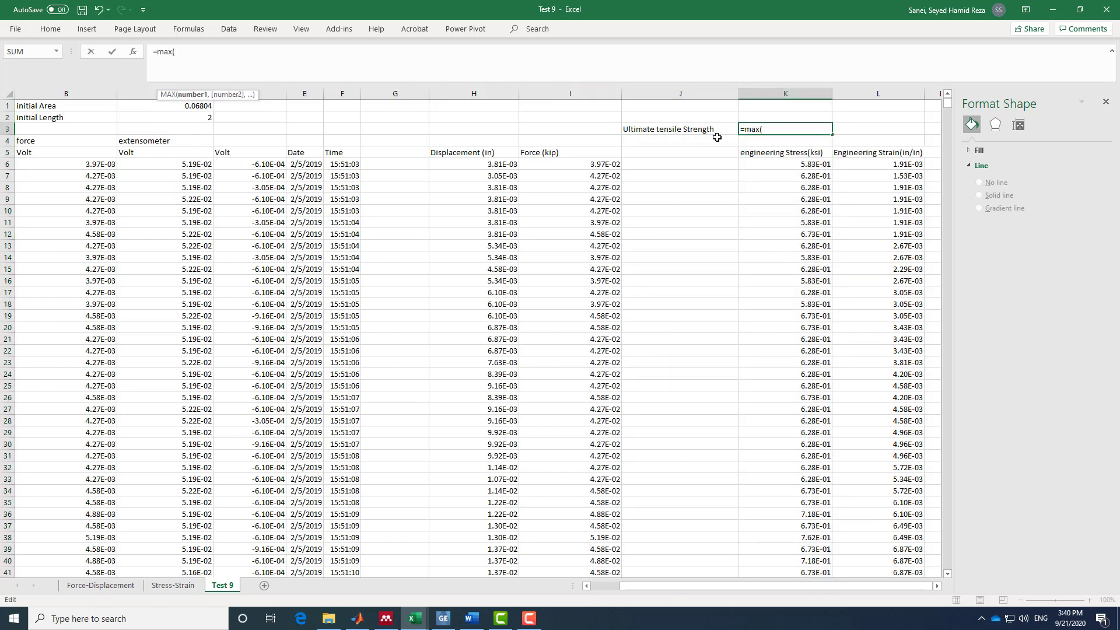
{"action": "left_click", "coordinate": [821, 165]}
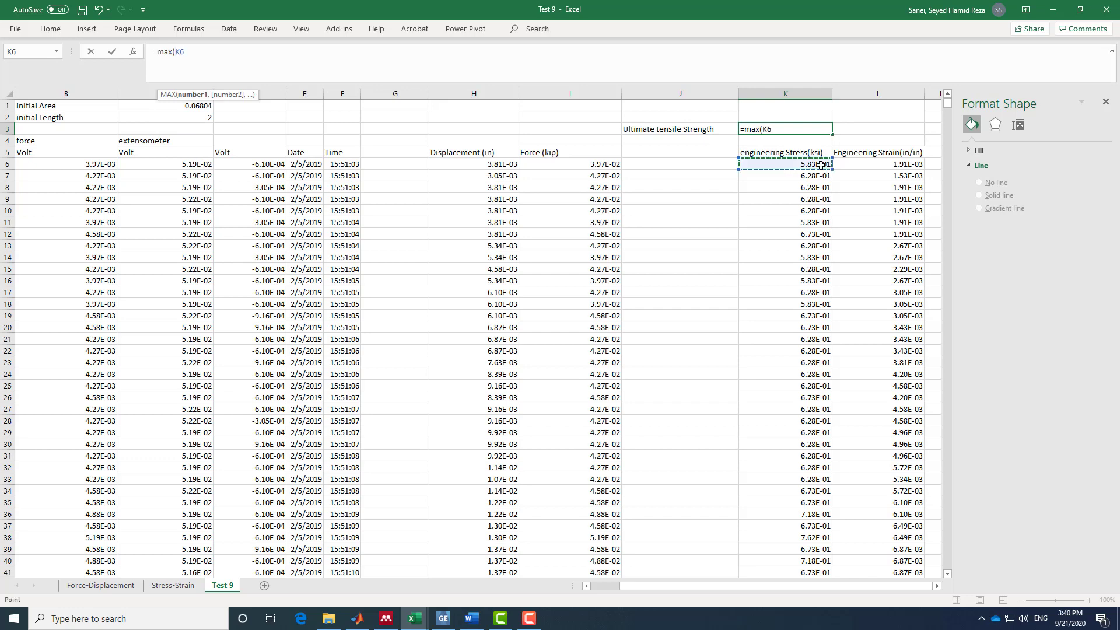
{"action": "key", "text": "ctrl+shift+Down"}
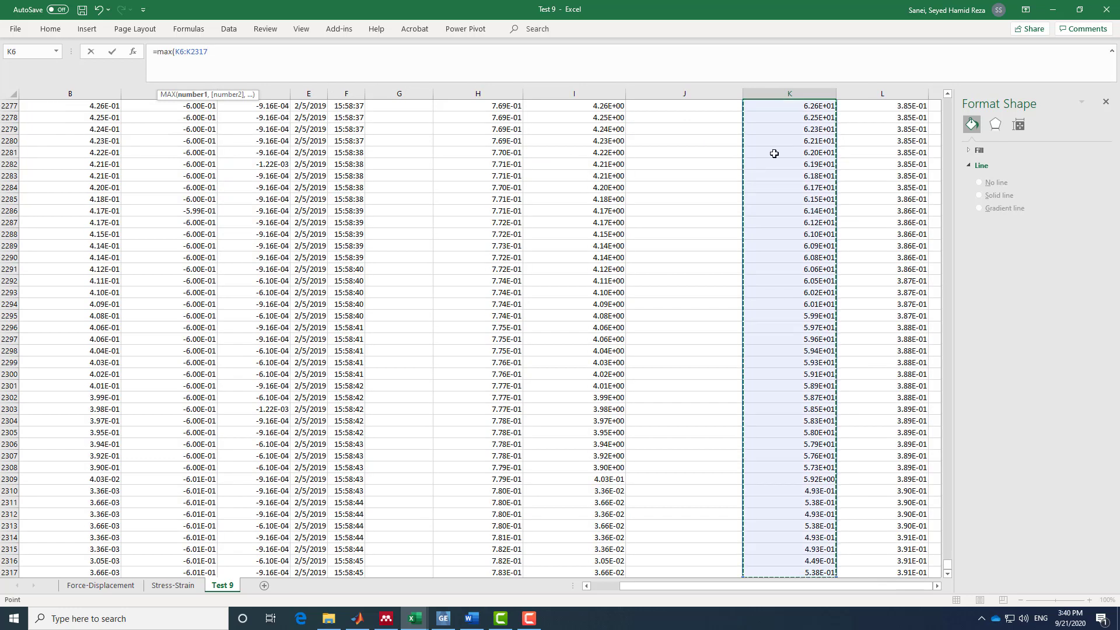
{"action": "key", "text": "ctrl+Return"}
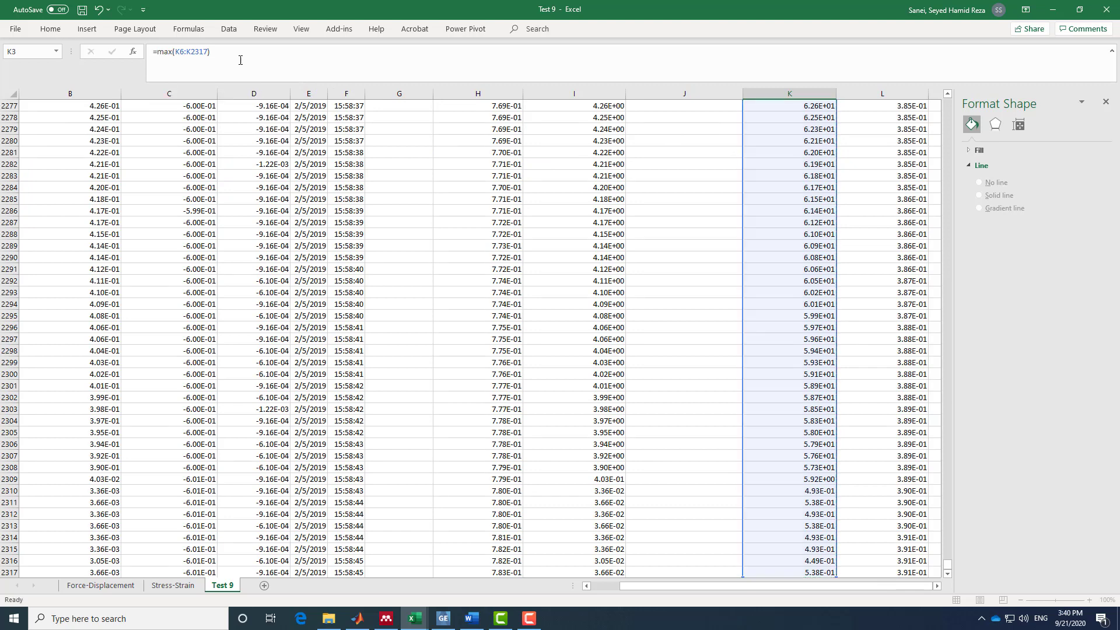
{"action": "key", "text": "Down"}
{"action": "scroll", "coordinate": [642, 297], "scroll_direction": "up", "scroll_amount": 1}
{"action": "left_click", "coordinate": [814, 126]}
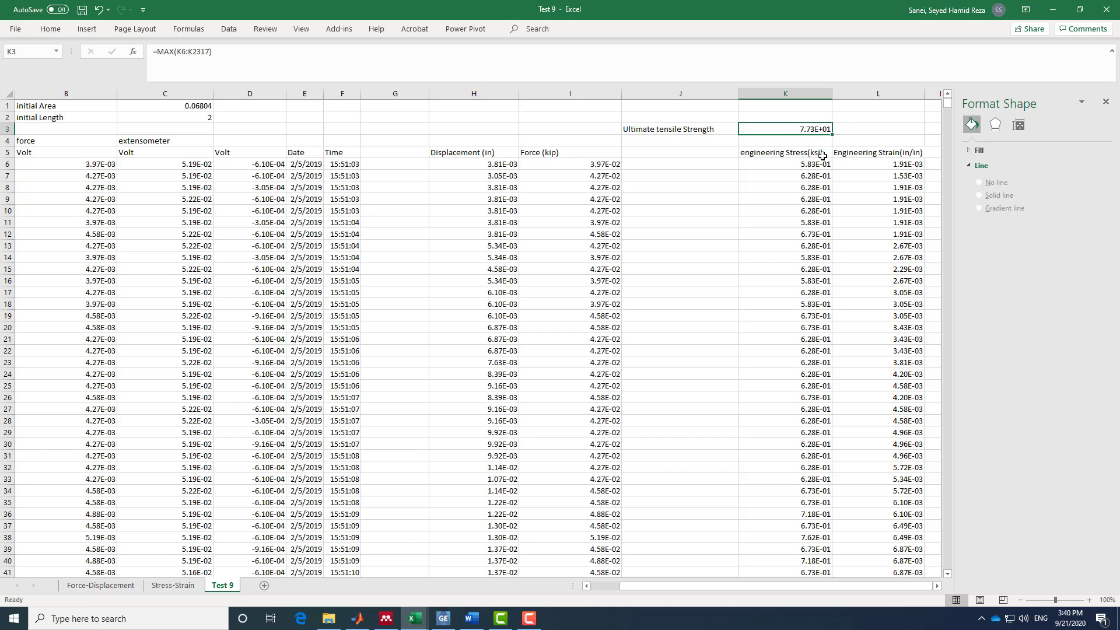
Step: Draw a straight line on the Stress-Strain chart along the curve's linear elastic portion, from about 4 to 54 ksi
{"action": "left_click", "coordinate": [173, 585]}
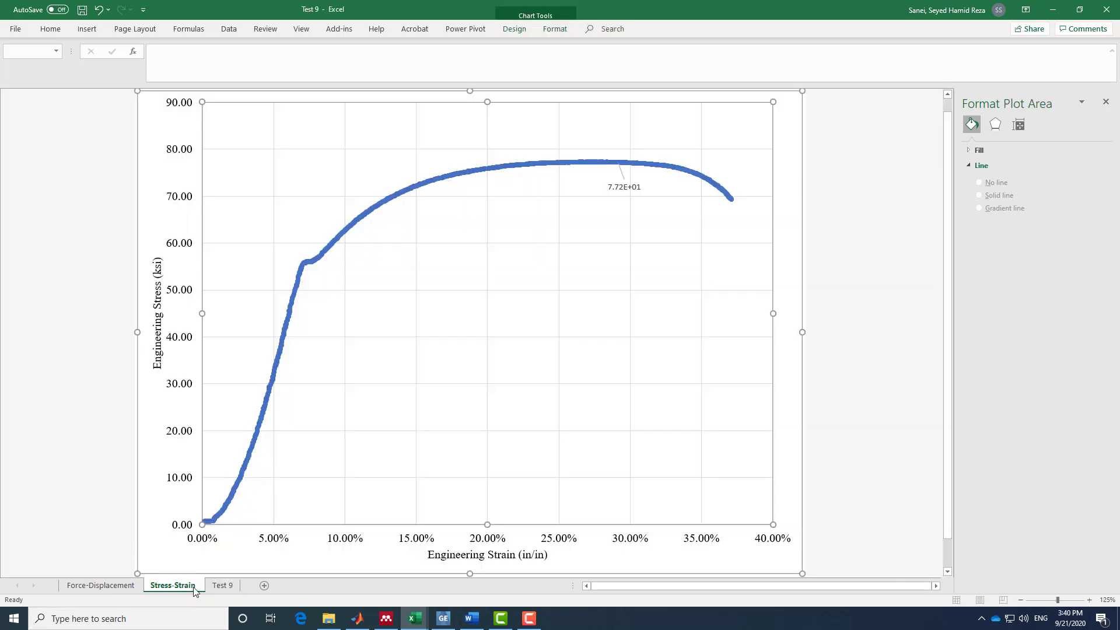
{"action": "left_click", "coordinate": [754, 270]}
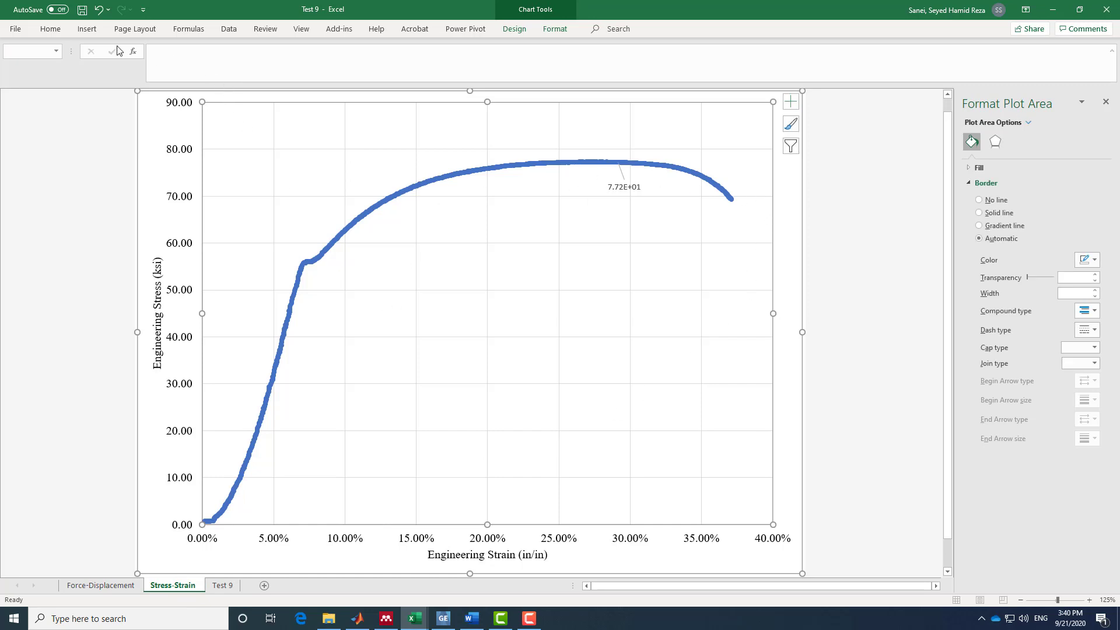
{"action": "left_click", "coordinate": [87, 28]}
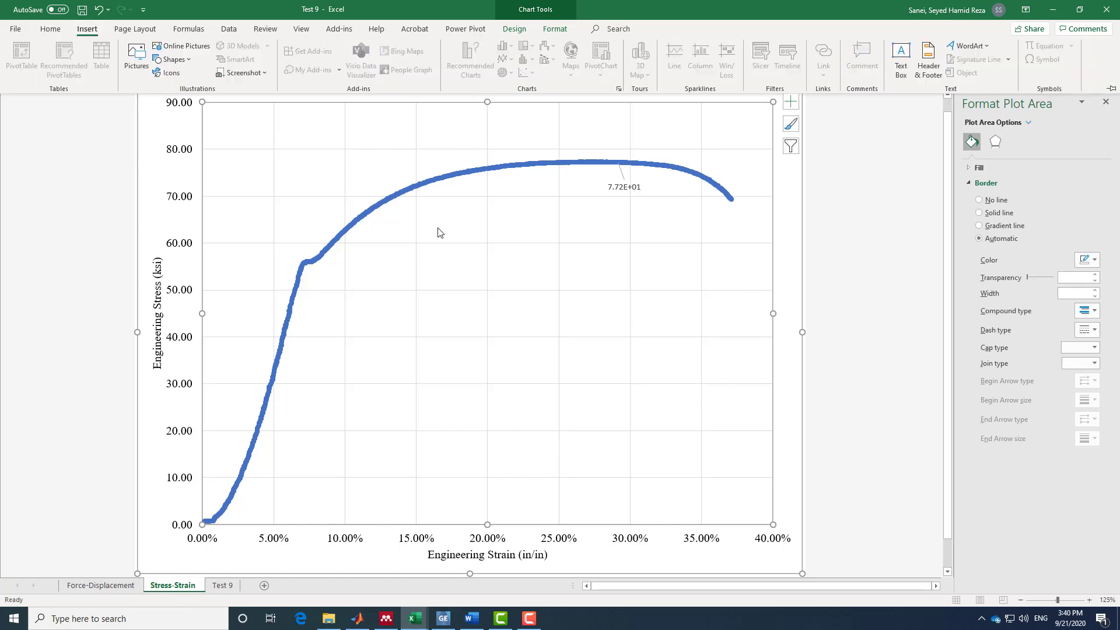
{"action": "left_click", "coordinate": [173, 59]}
{"action": "left_click", "coordinate": [170, 83]}
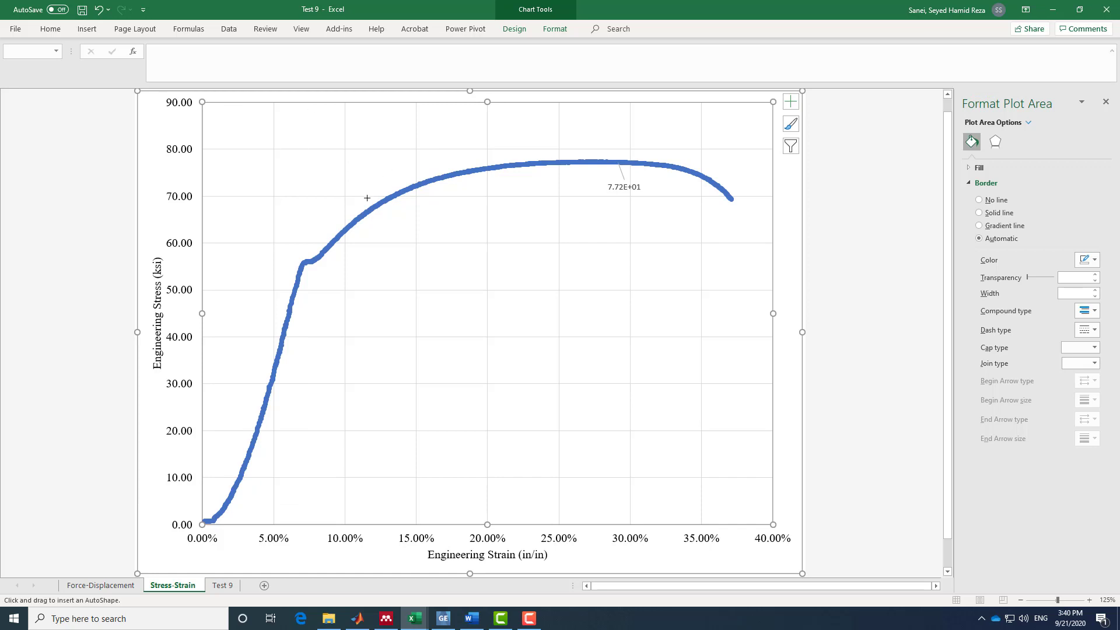
{"action": "mouse_move", "coordinate": [298, 271]}
{"action": "left_mouse_down"}
{"action": "mouse_move", "coordinate": [225, 509]}
{"action": "mouse_move", "coordinate": [236, 504]}
{"action": "left_mouse_up"}
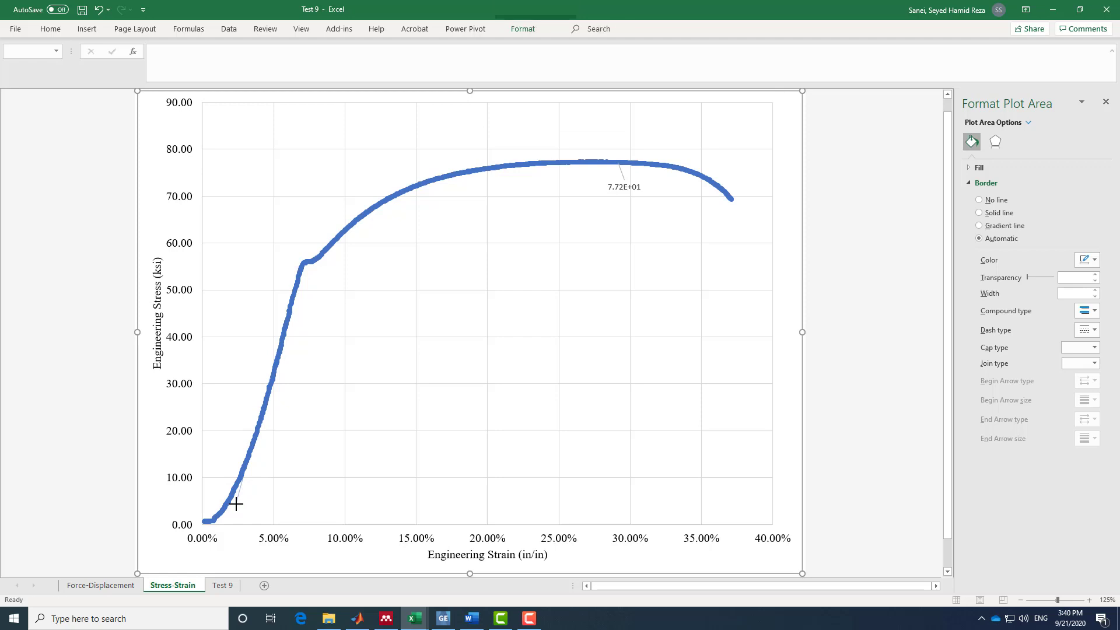
Step: Offset the line toward higher strain and adjust its ends so it runs from the zero-stress axis to the yield plateau
{"action": "mouse_move", "coordinate": [270, 389]}
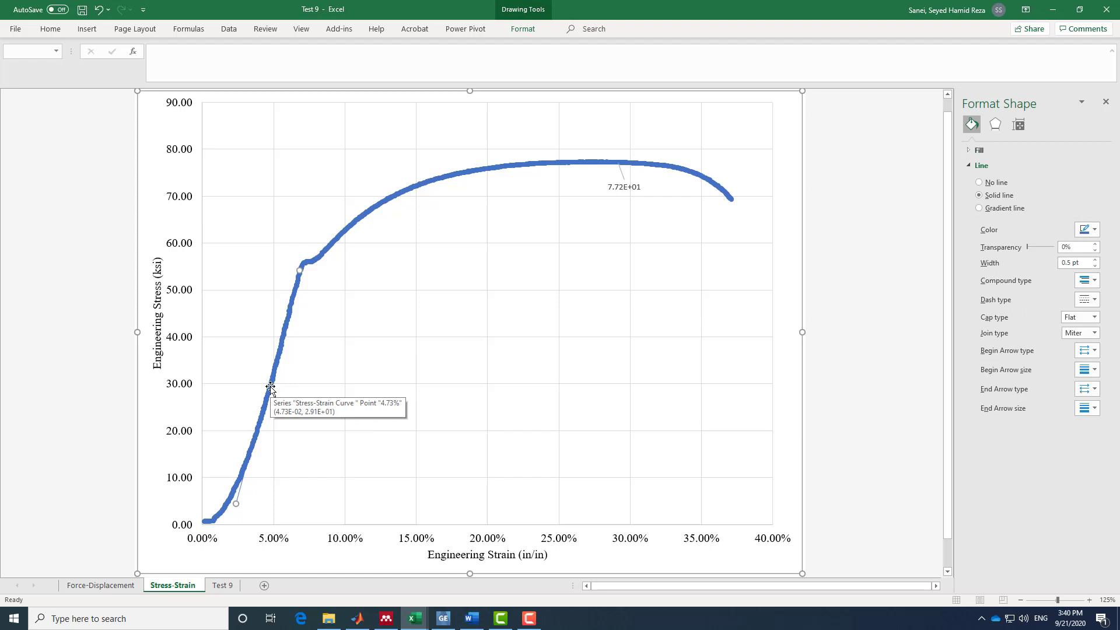
{"action": "mouse_move", "coordinate": [271, 389]}
{"action": "left_mouse_down"}
{"action": "mouse_move", "coordinate": [290, 400]}
{"action": "mouse_move", "coordinate": [256, 410]}
{"action": "mouse_move", "coordinate": [282, 375]}
{"action": "left_mouse_up"}
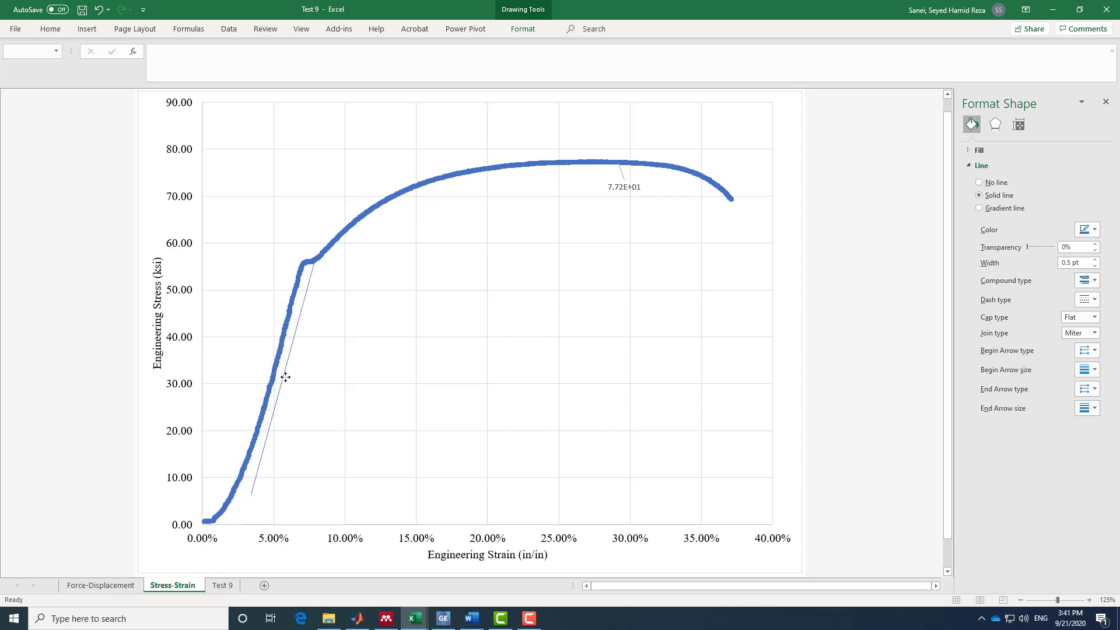
{"action": "left_click_drag", "start_coordinate": [252, 494], "coordinate": [241, 524]}
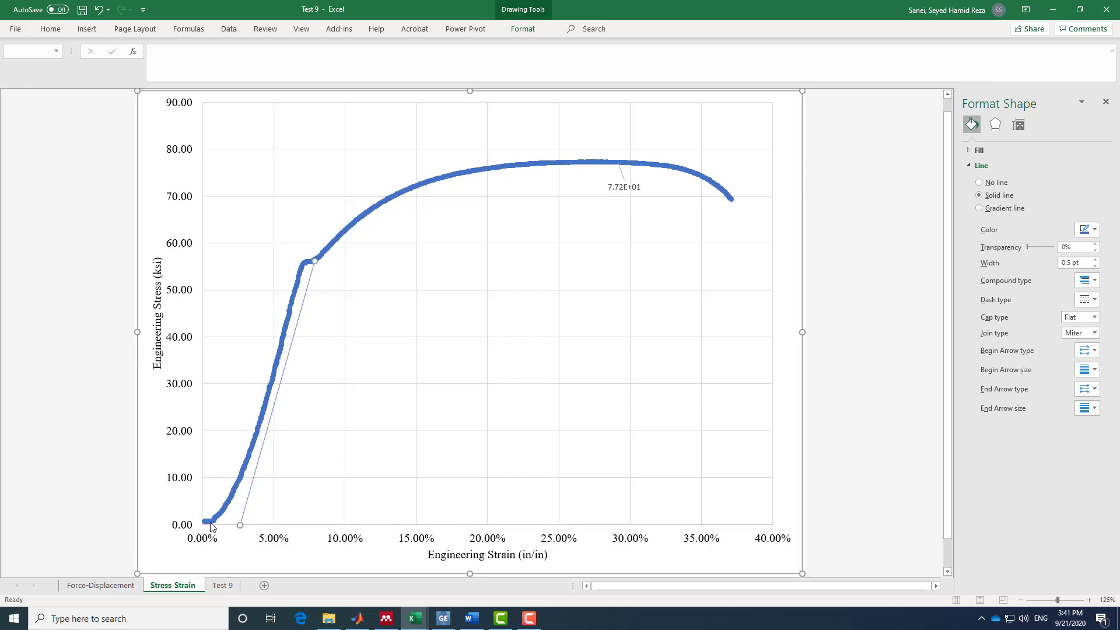
{"action": "mouse_move", "coordinate": [211, 526]}
{"action": "left_click_drag", "start_coordinate": [316, 262], "coordinate": [312, 262]}
{"action": "mouse_move", "coordinate": [549, 165]}
Step: Open the Force-Displacement chart sheet for review
{"action": "left_click", "coordinate": [124, 586]}
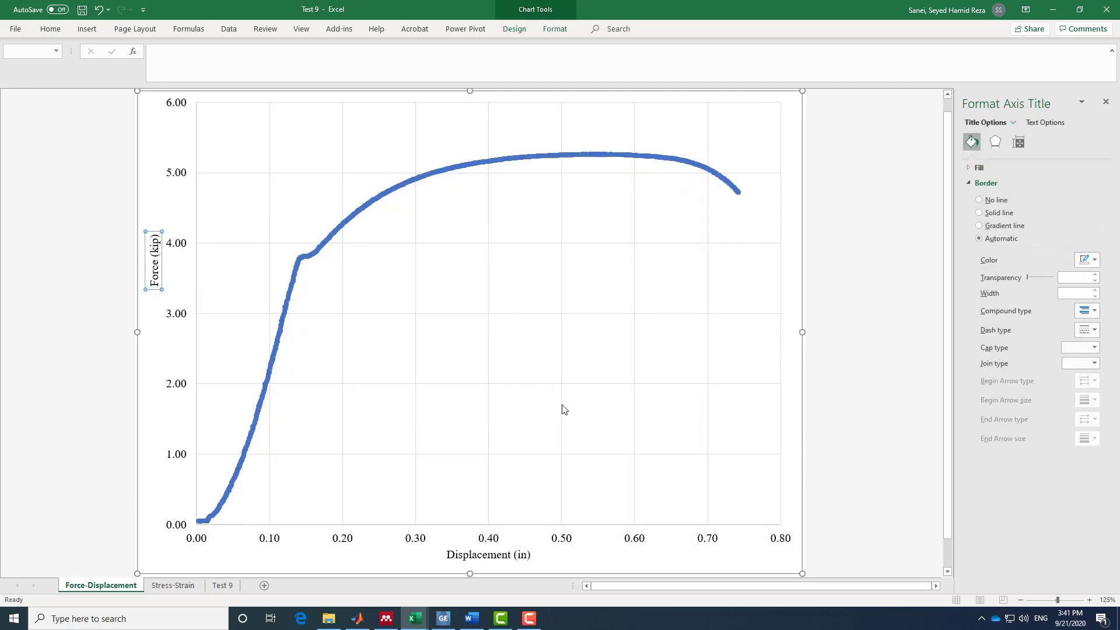
Step: Add the column header "Extensometer" in cell J5 of the Test 9 sheet
{"action": "left_click", "coordinate": [225, 586]}
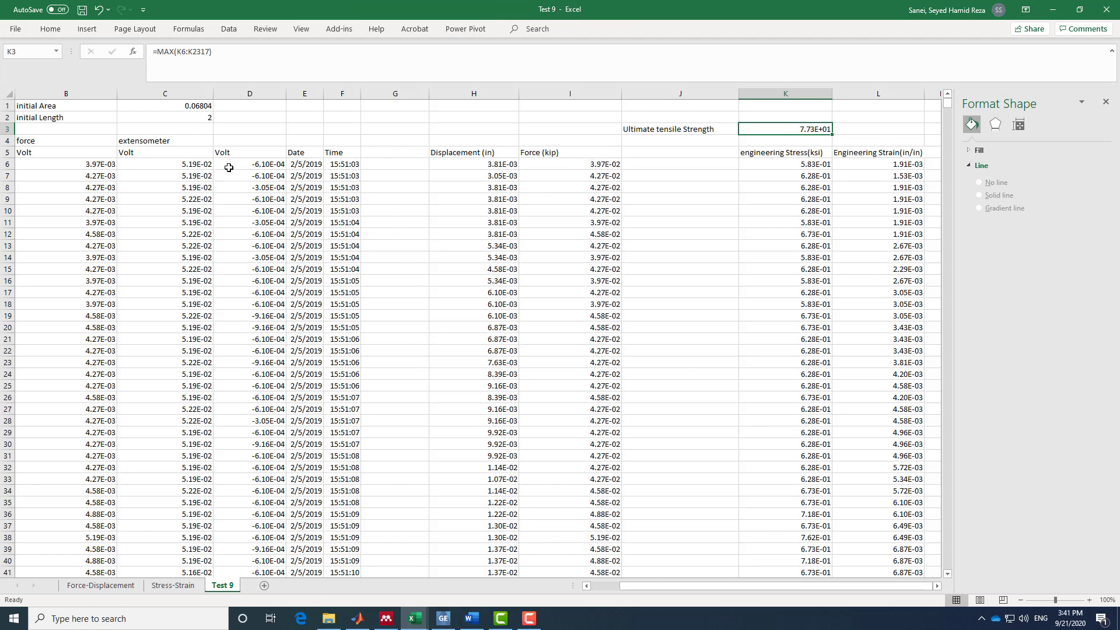
{"action": "left_click", "coordinate": [663, 152]}
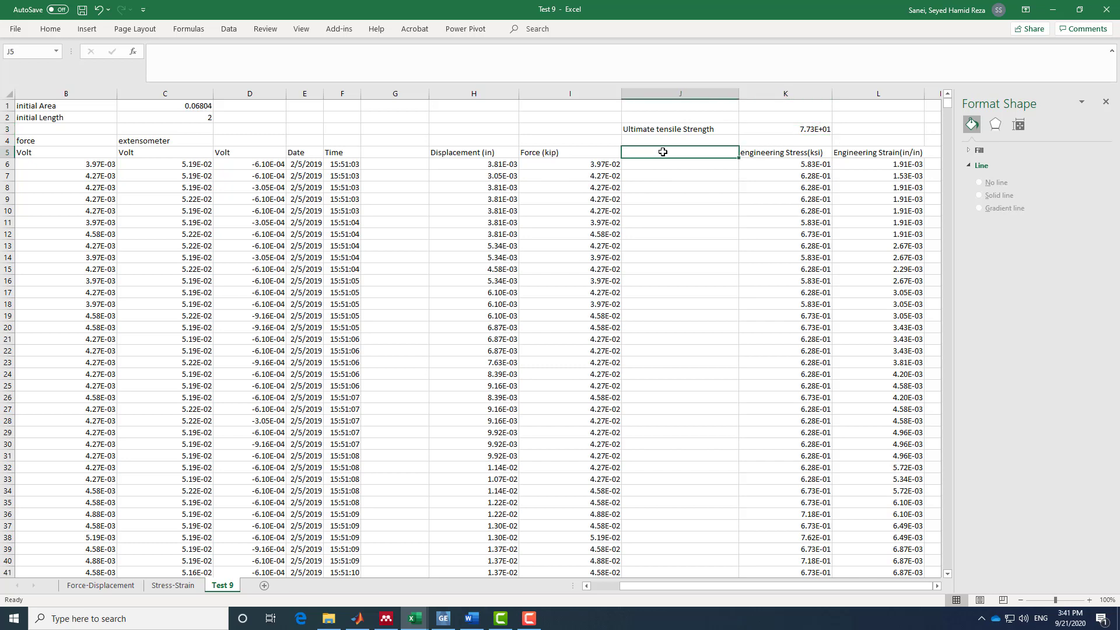
{"action": "type", "text": "Extensom"}
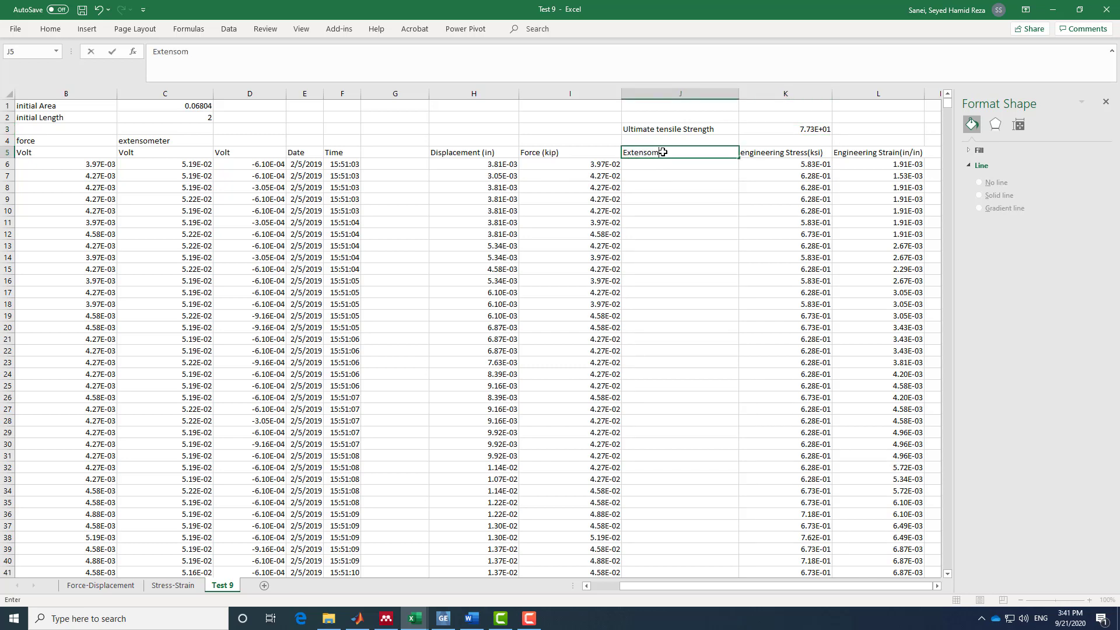
{"action": "type", "text": "eter"}
{"action": "key", "text": "Return"}
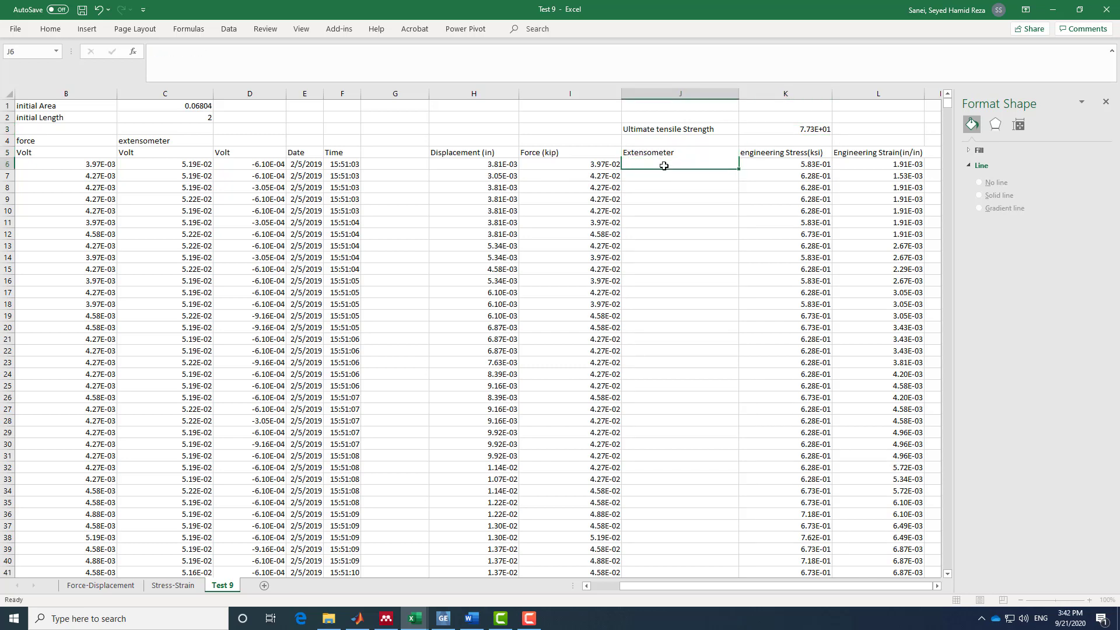
{"action": "left_click", "coordinate": [372, 68]}
{"action": "type", "text": "="}
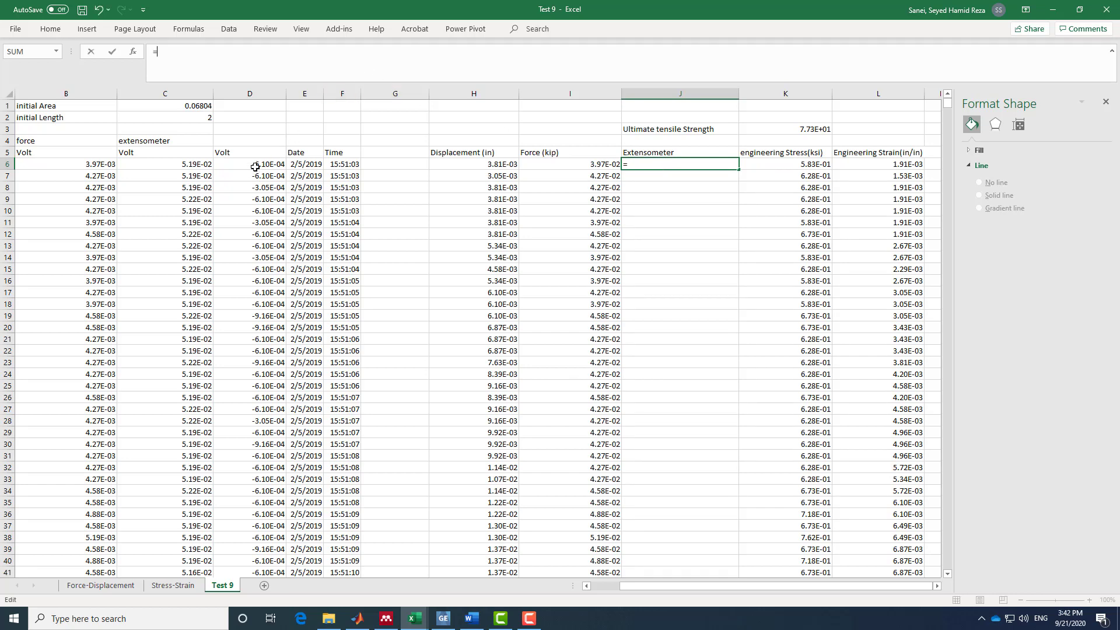
{"action": "left_click", "coordinate": [201, 166]}
{"action": "type", "text": "*"}
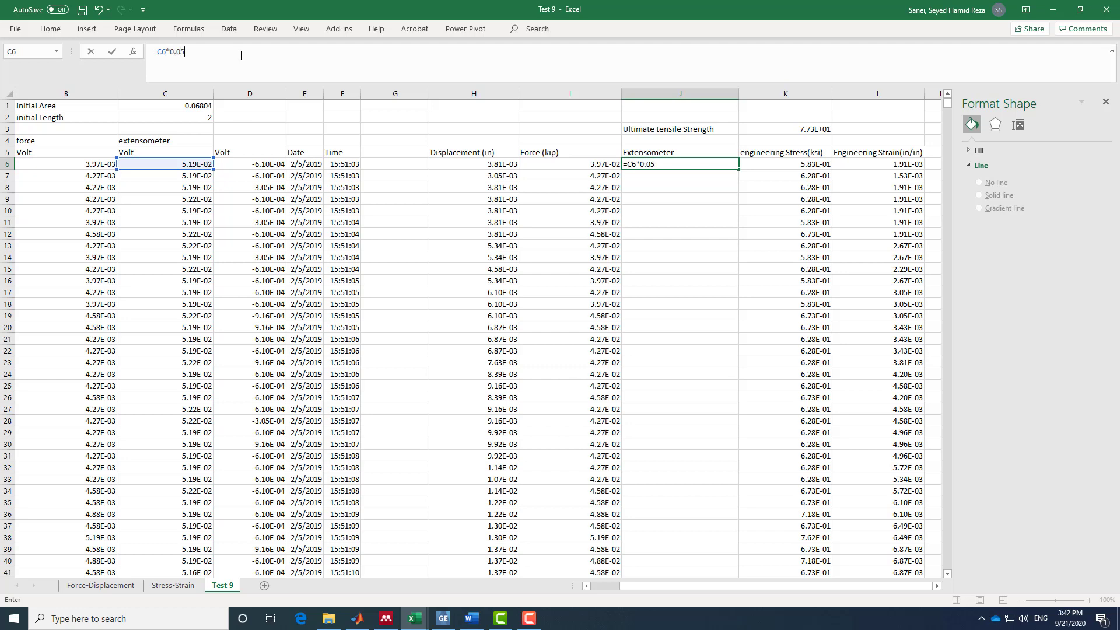
{"action": "type", "text": "0.05"}
{"action": "key", "text": "Return"}
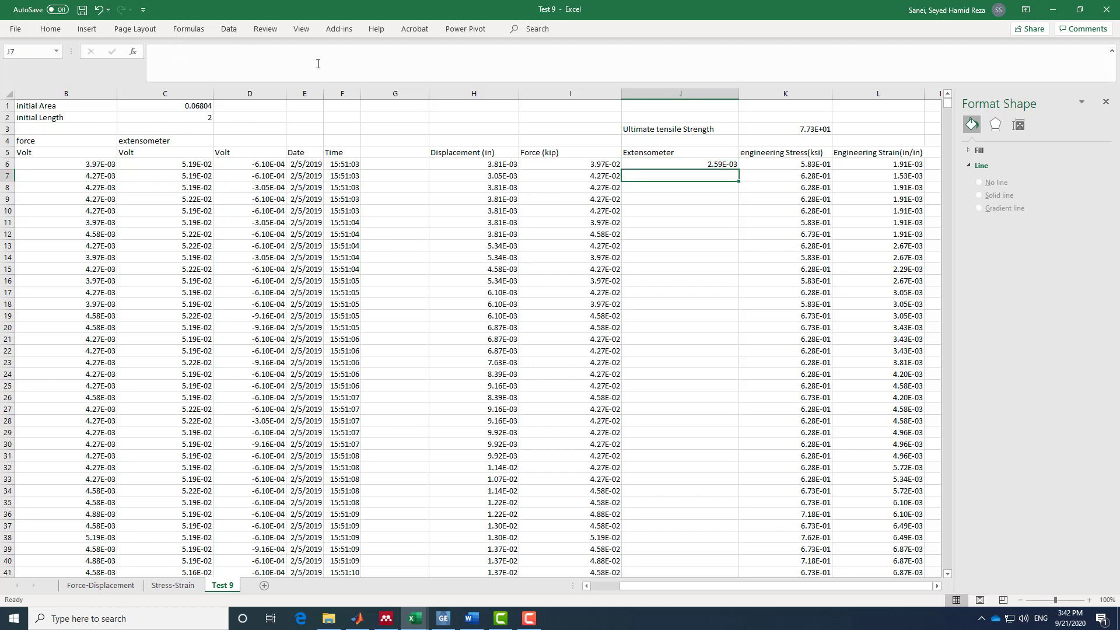
{"action": "left_click", "coordinate": [708, 163]}
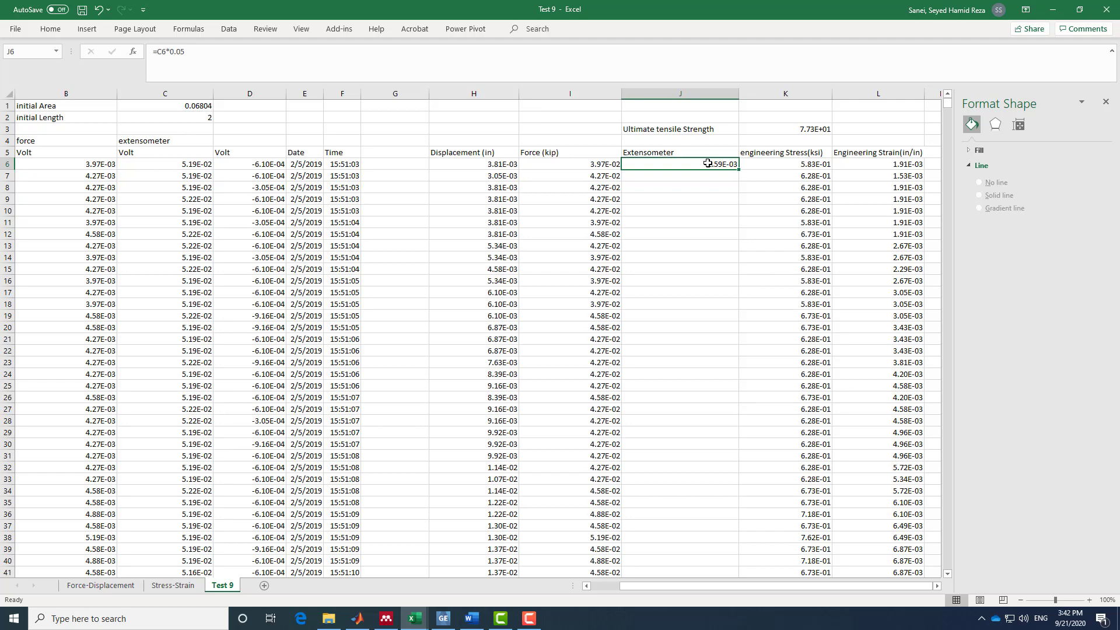
{"action": "key", "text": "ctrl+shift+Down"}
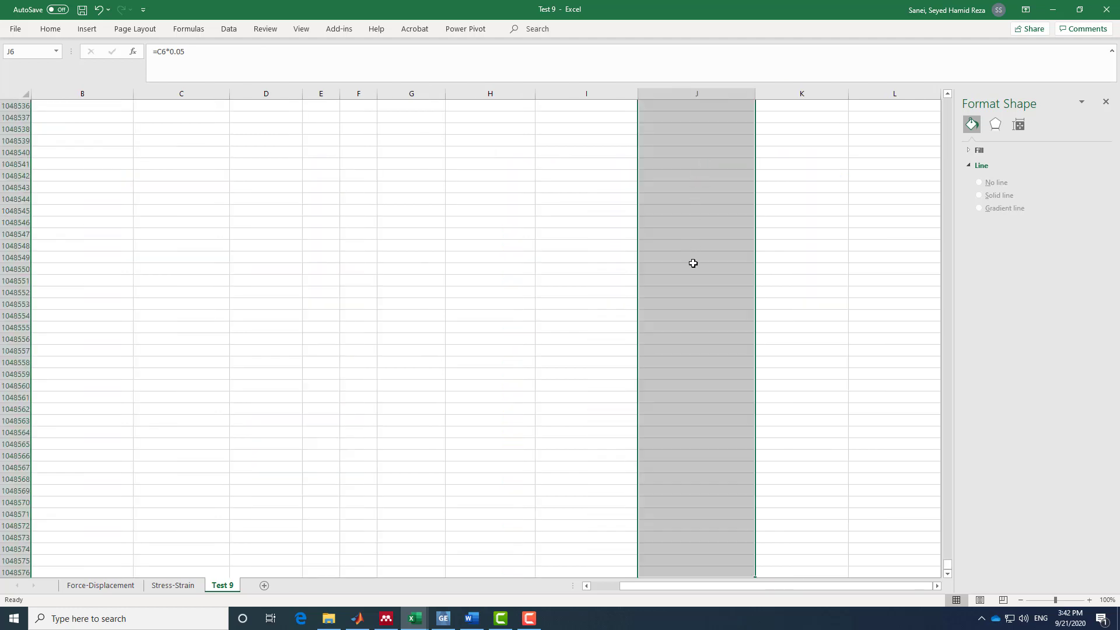
{"action": "left_click", "coordinate": [766, 271]}
{"action": "key", "text": "ctrl+z"}
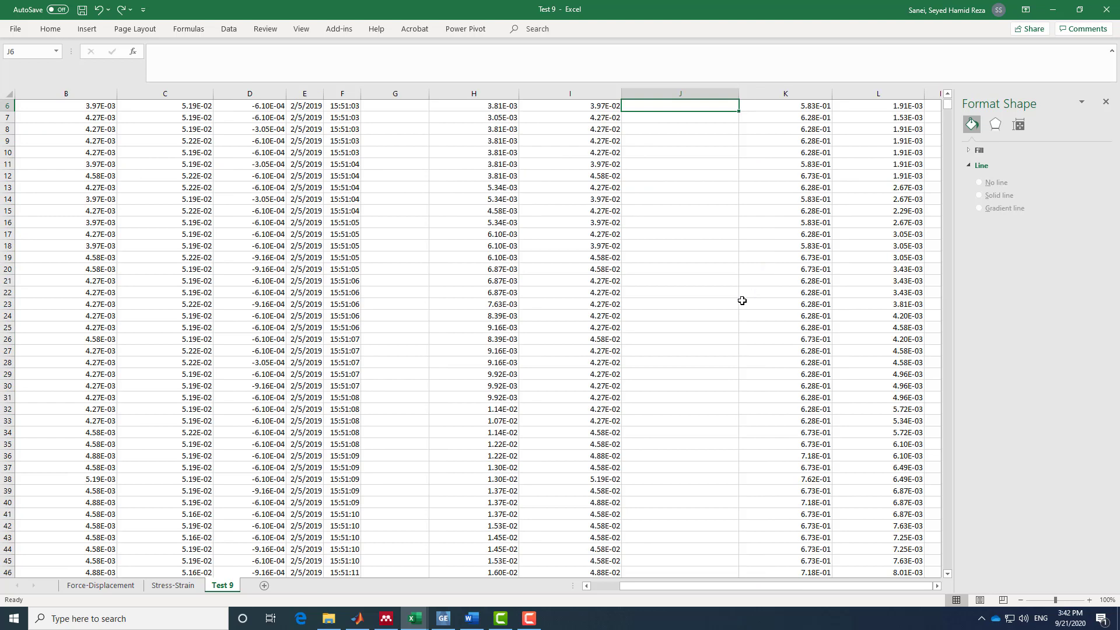
{"action": "scroll", "coordinate": [741, 295], "scroll_direction": "up", "scroll_amount": 2}
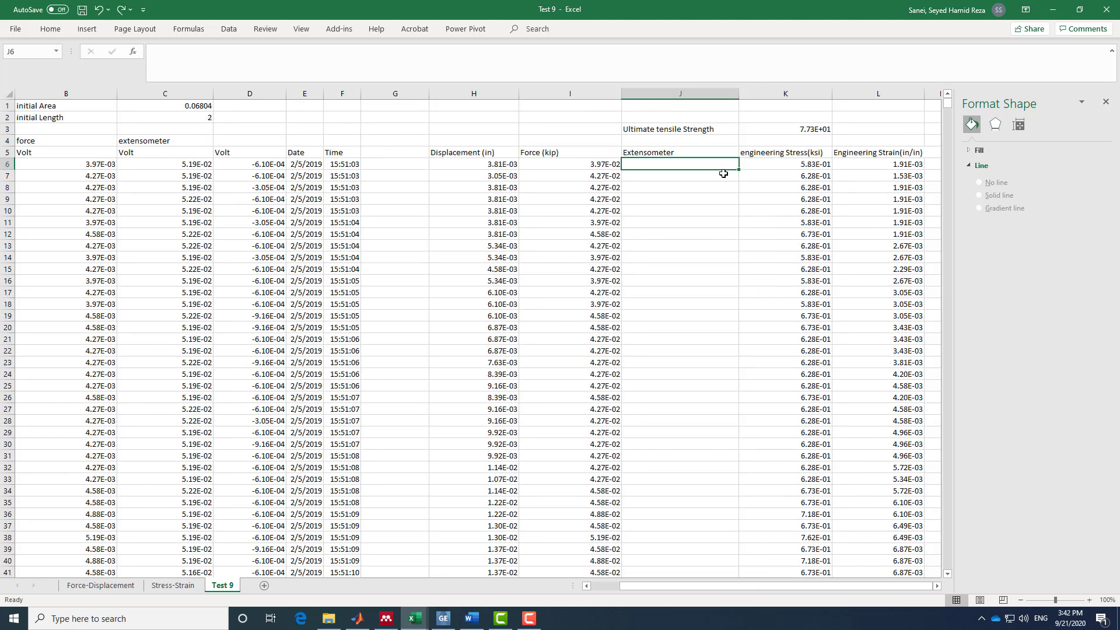
Step: Enter =C6*0.05 in cell J6 and fill the formula down to J2317
{"action": "left_click", "coordinate": [376, 68]}
{"action": "type", "text": "="}
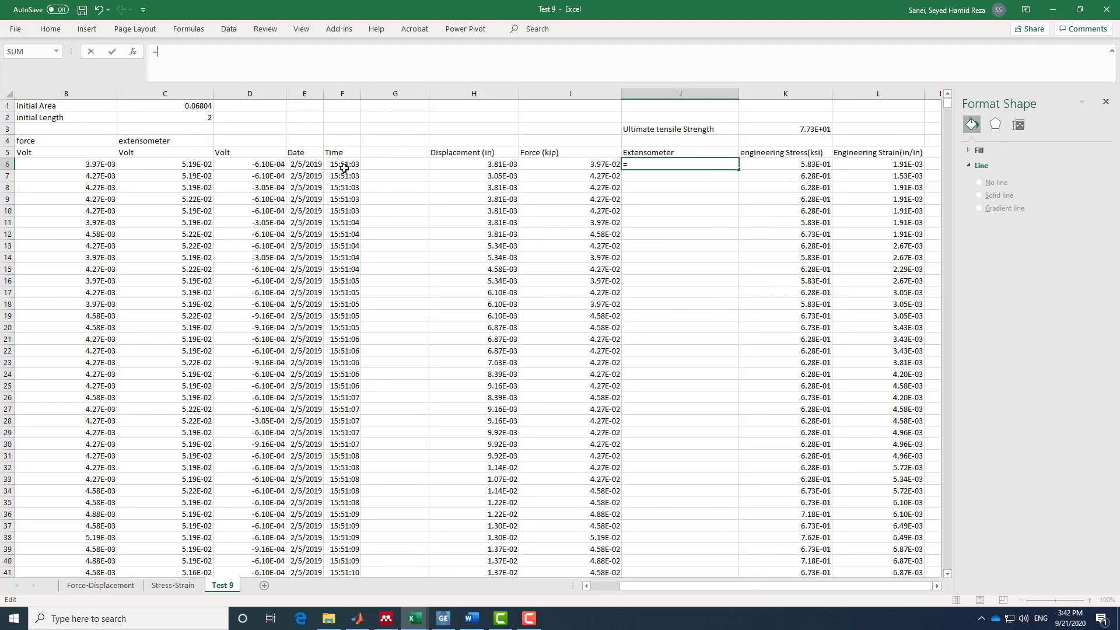
{"action": "left_click", "coordinate": [186, 165]}
{"action": "type", "text": "*0.05"}
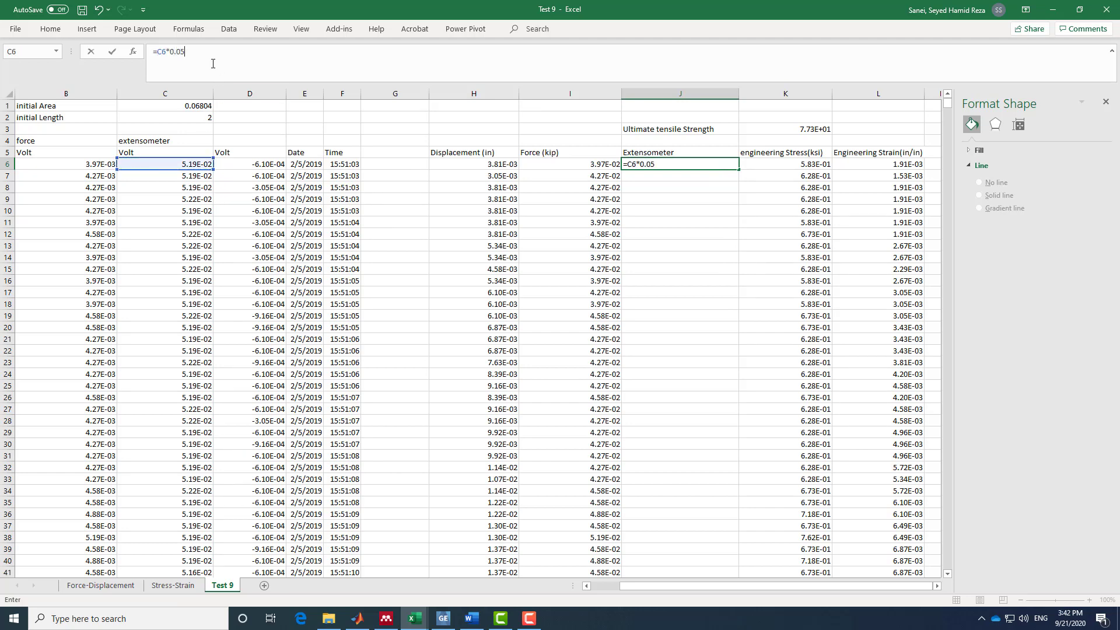
{"action": "key", "text": "ctrl+Return"}
{"action": "left_click_drag", "start_coordinate": [738, 169], "coordinate": [719, 286]}
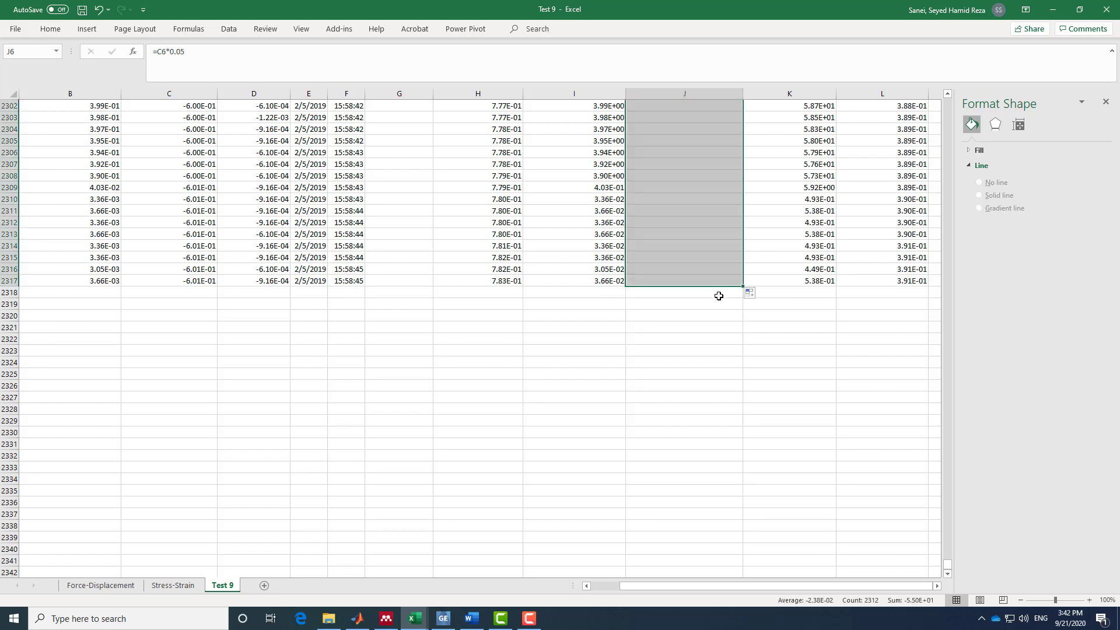
{"action": "left_click", "coordinate": [731, 397]}
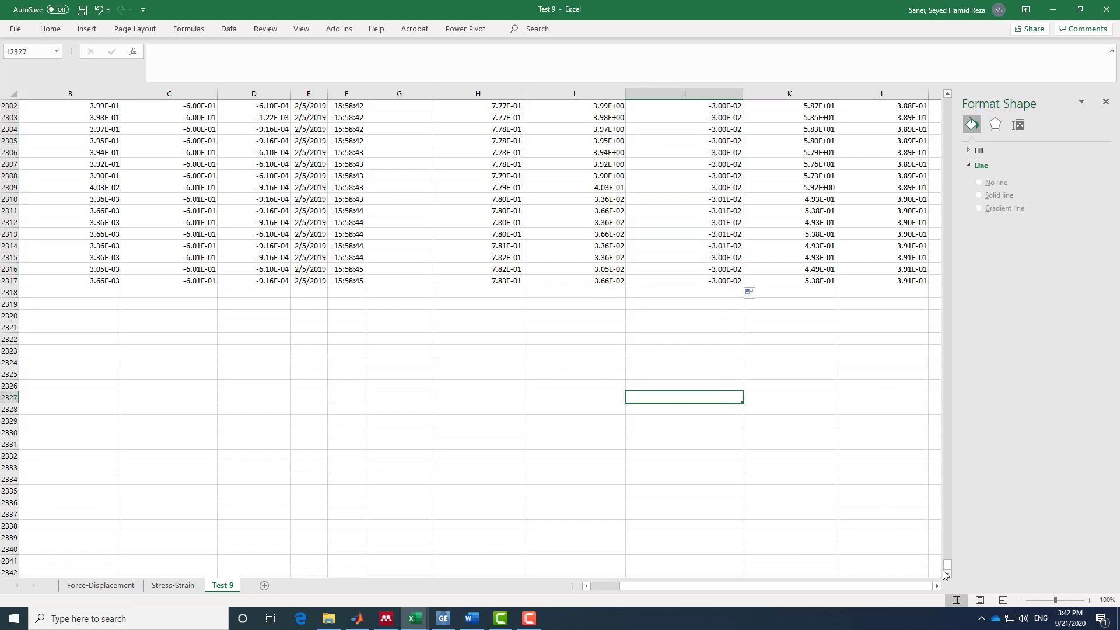
Step: Change the header in cell J5 to "Extensometer (strain)"
{"action": "left_click_drag", "start_coordinate": [948, 565], "coordinate": [952, 102]}
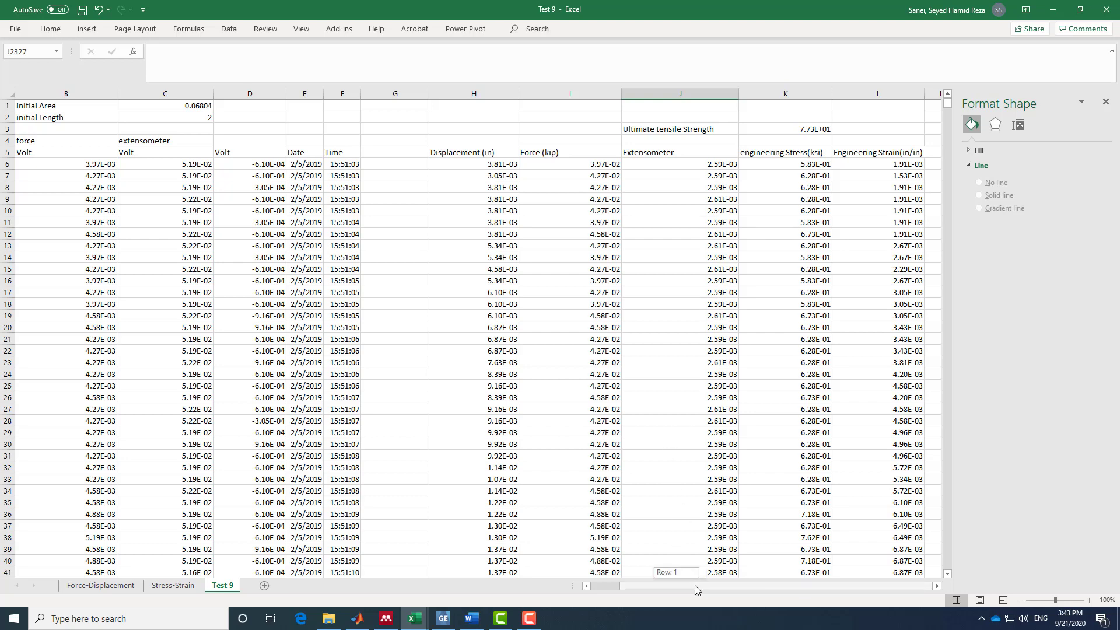
{"action": "left_click_drag", "start_coordinate": [722, 165], "coordinate": [756, 164]}
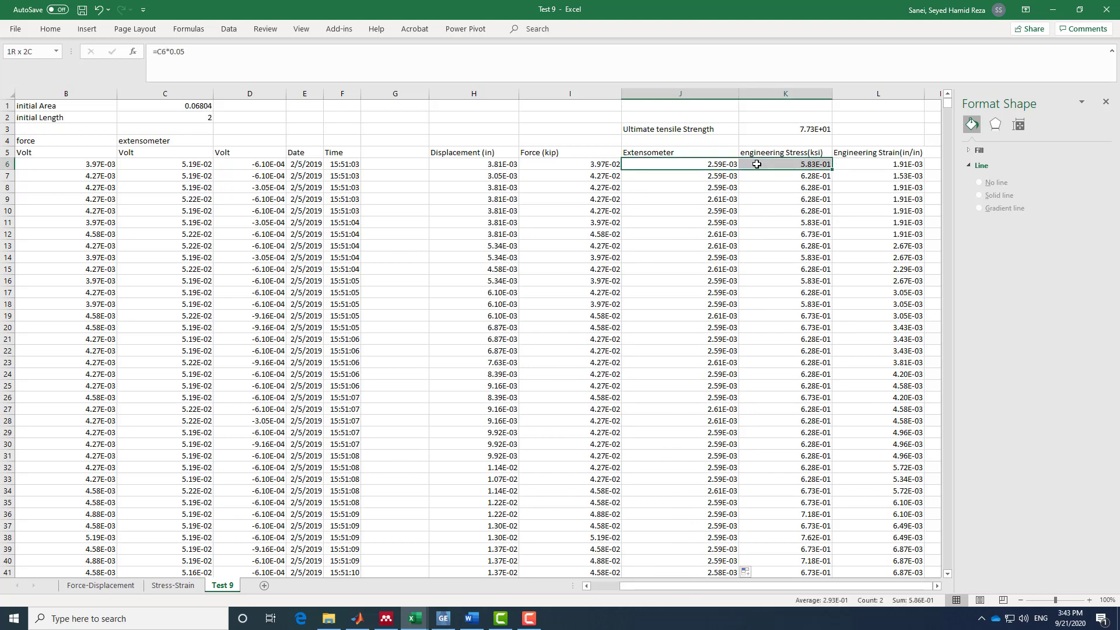
{"action": "double_click", "coordinate": [692, 150]}
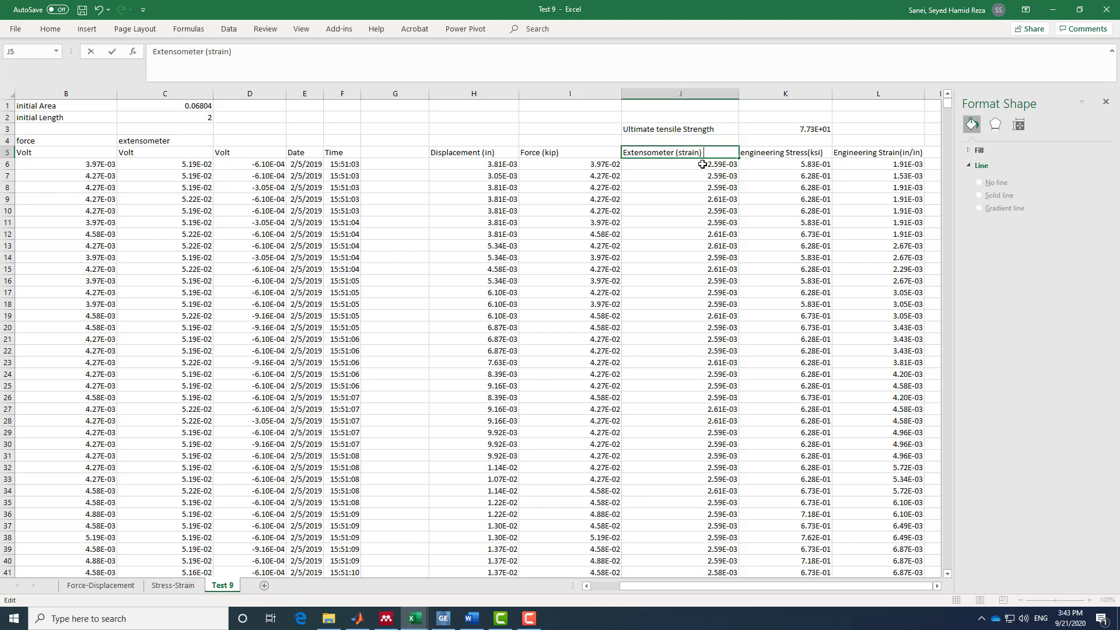
{"action": "type", "text": "(strain)"}
Step: Insert a markers-only scatter chart of the extensometer strain and engineering stress data in J6:K2317
{"action": "left_click_drag", "start_coordinate": [729, 165], "coordinate": [765, 165]}
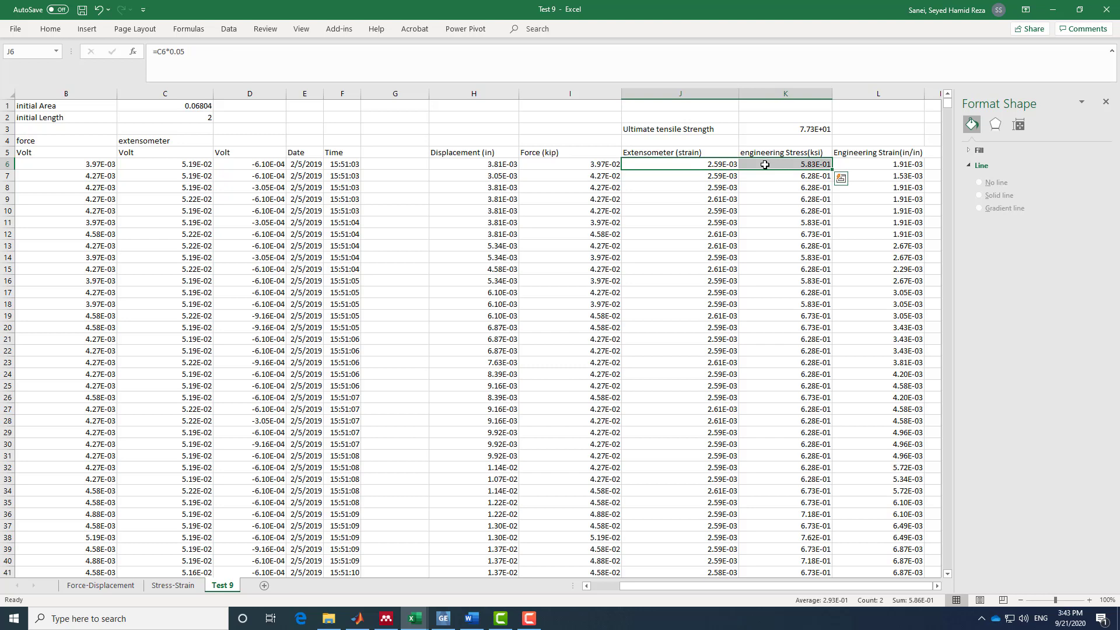
{"action": "key", "text": "ctrl+shift+Down"}
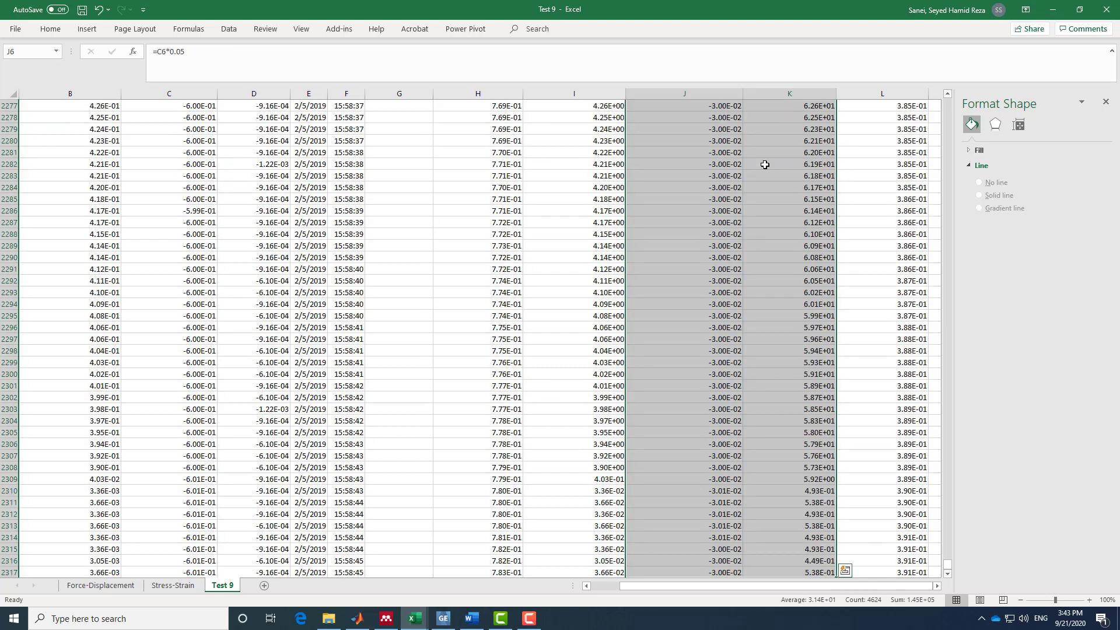
{"action": "left_click", "coordinate": [87, 29]}
{"action": "left_click", "coordinate": [527, 73]}
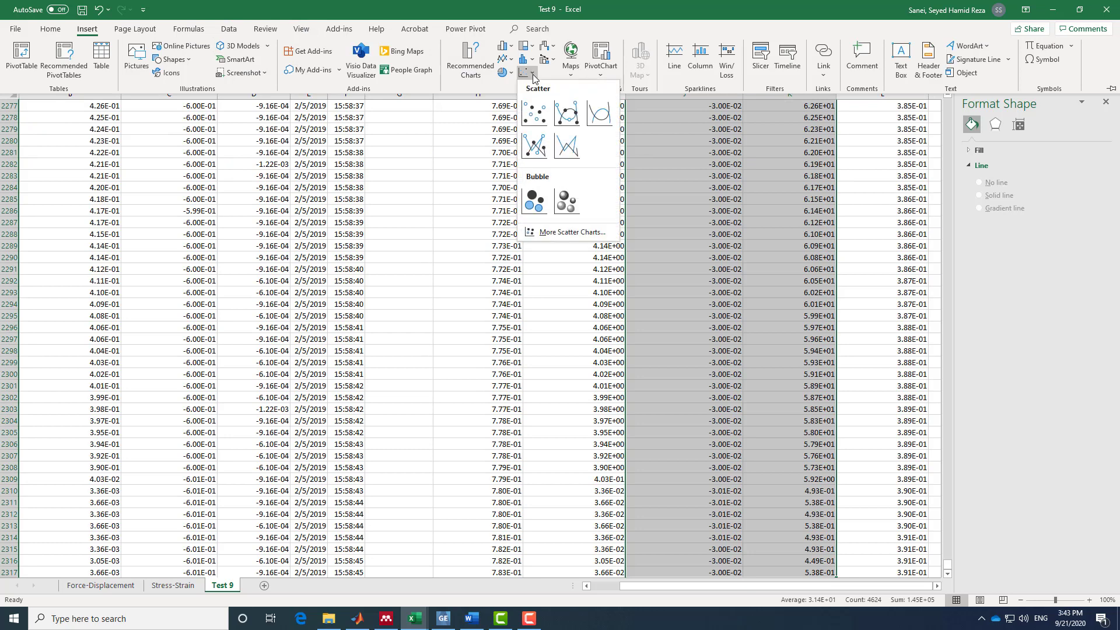
{"action": "left_click", "coordinate": [534, 113]}
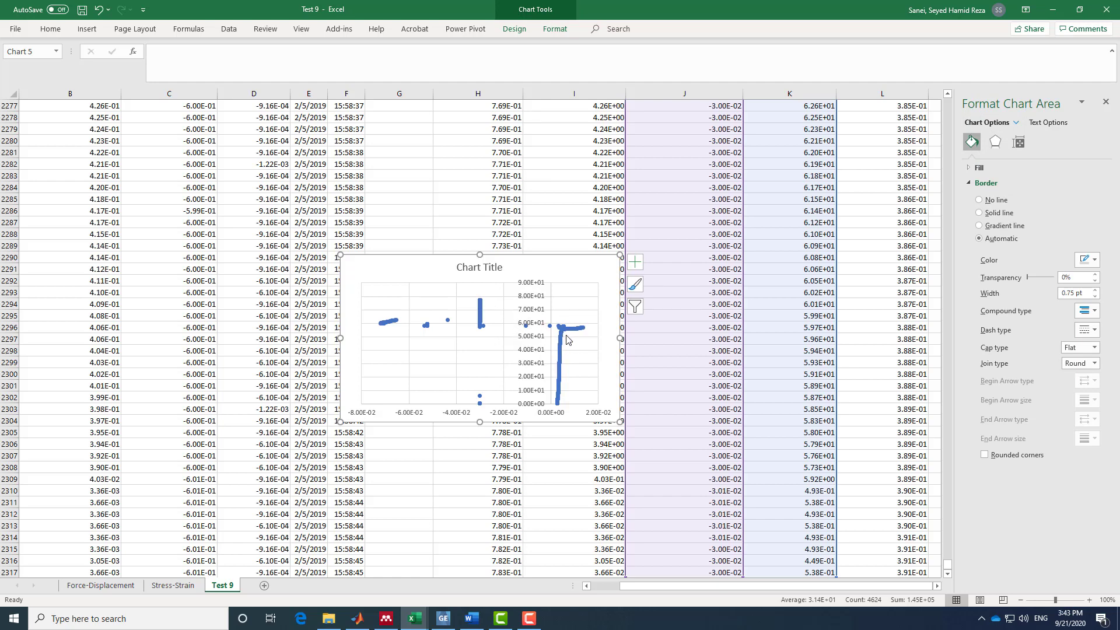
Step: Limit the chart series to rows 100 to 300, with X values $J$100:$J$300 and Y values $K$100:$K$300
{"action": "right_click", "coordinate": [558, 344]}
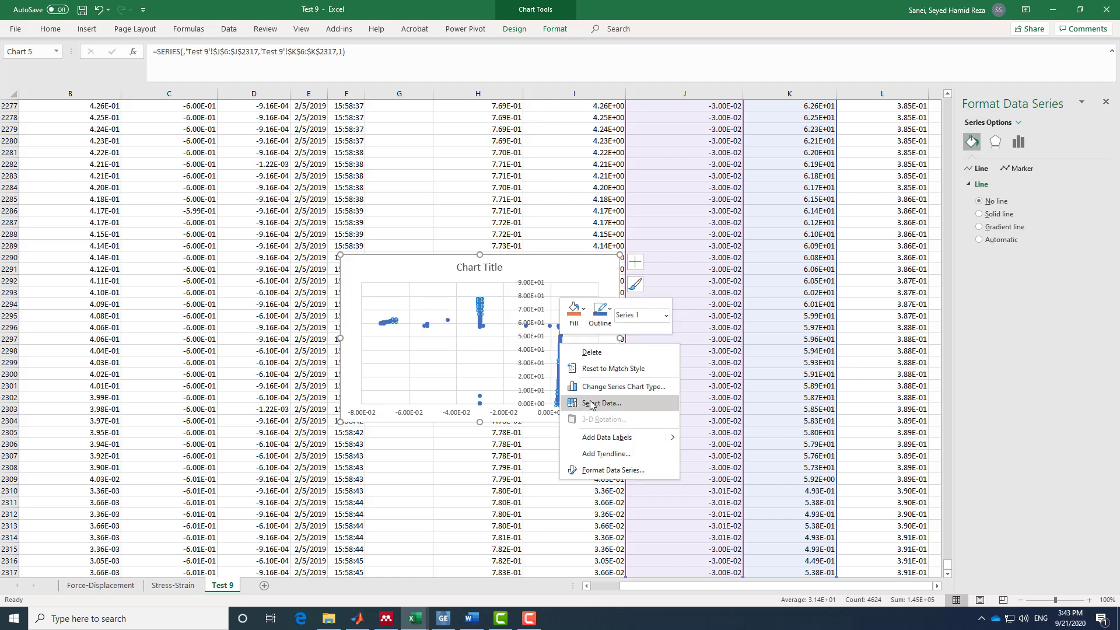
{"action": "key", "text": "Escape"}
{"action": "left_click", "coordinate": [578, 367]}
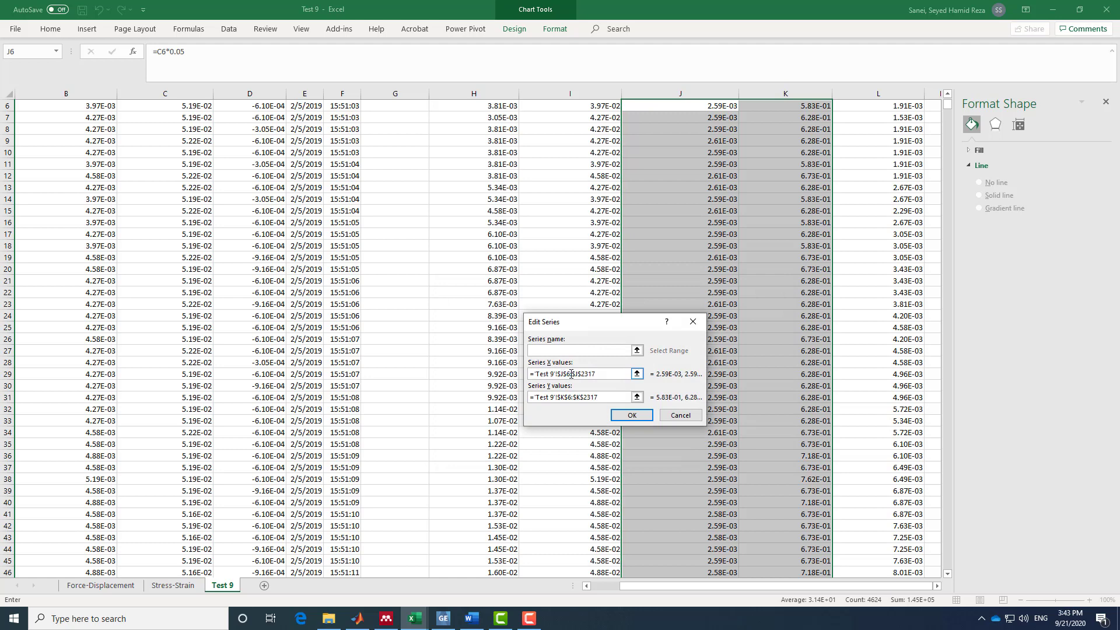
{"action": "left_click", "coordinate": [569, 373]}
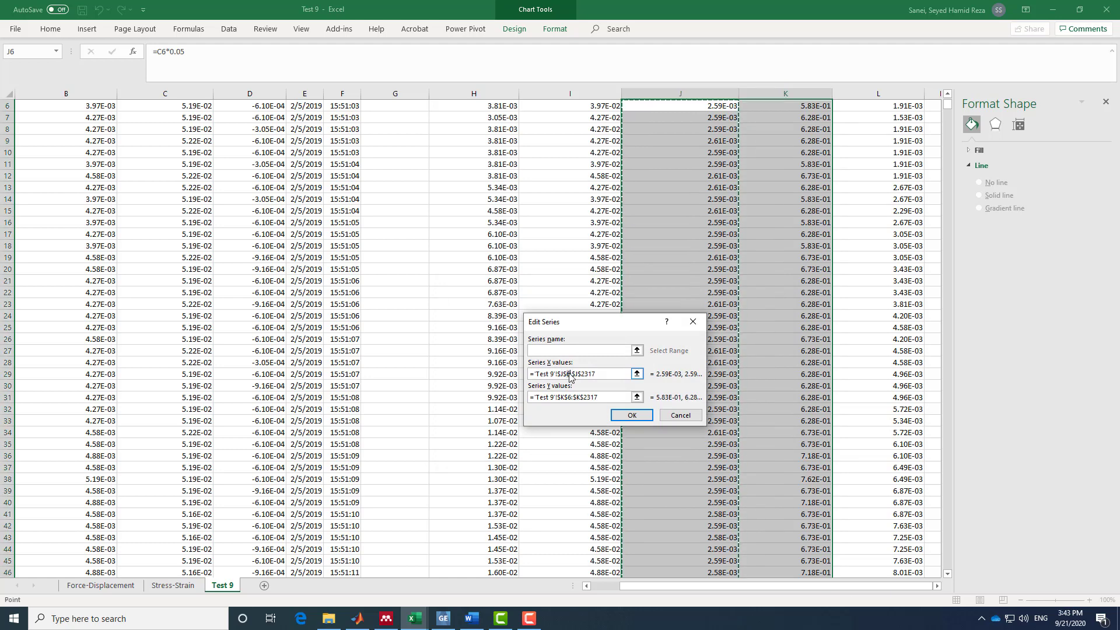
{"action": "left_click", "coordinate": [569, 373]}
{"action": "key", "text": "BackSpace"}
{"action": "type", "text": "100:$J$"}
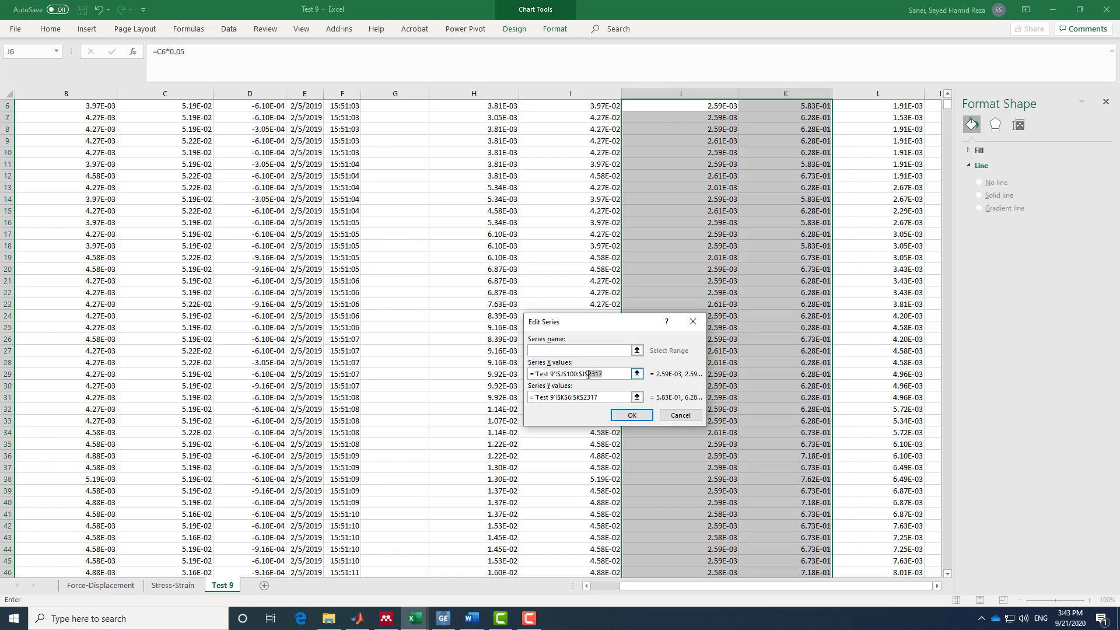
{"action": "type", "text": "300"}
{"action": "left_click", "coordinate": [568, 398]}
{"action": "key", "text": "BackSpace"}
{"action": "type", "text": "100:$K$3"}
{"action": "left_click", "coordinate": [639, 418]}
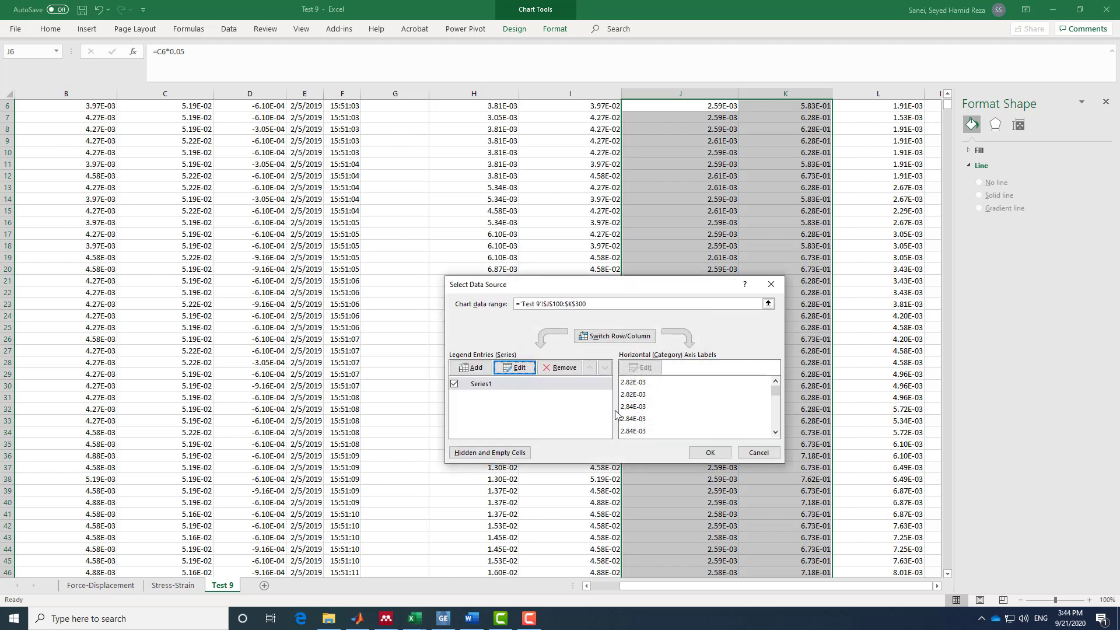
{"action": "left_click", "coordinate": [709, 452]}
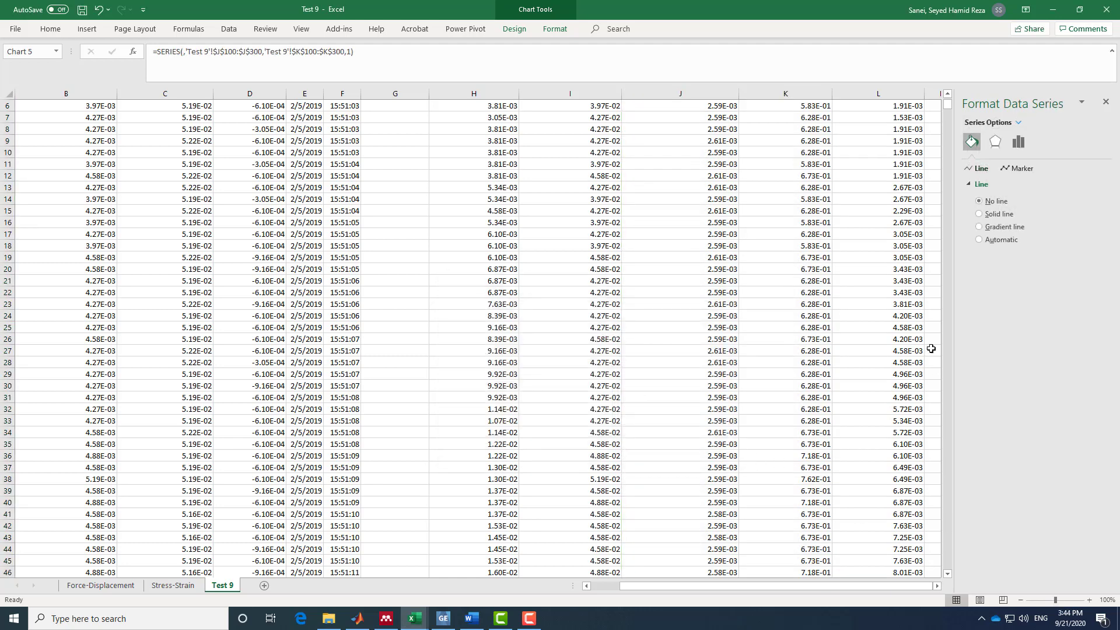
Step: Move the extensometer chart to a new sheet named "Modulus"
{"action": "left_click_drag", "start_coordinate": [946, 106], "coordinate": [966, 590]}
{"action": "left_click", "coordinate": [578, 379]}
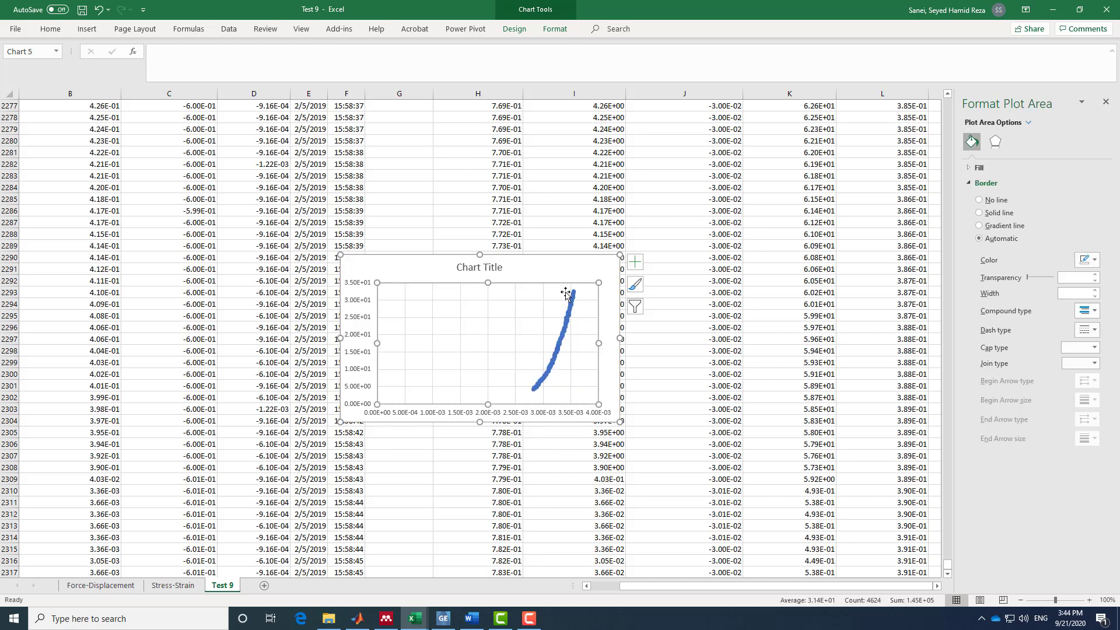
{"action": "right_click", "coordinate": [517, 272]}
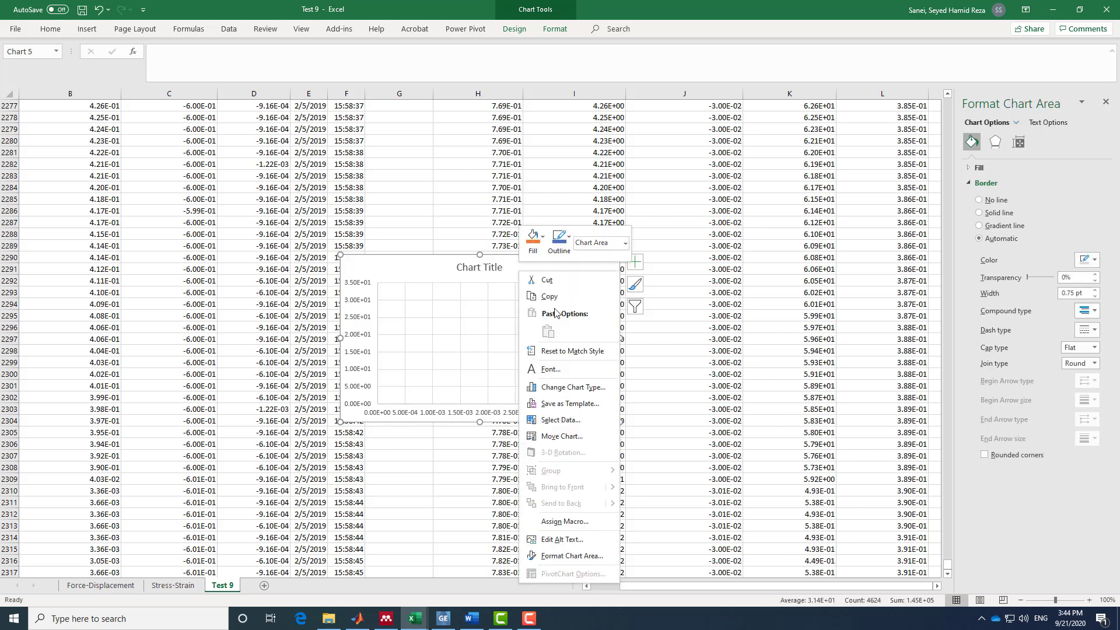
{"action": "left_click", "coordinate": [561, 436]}
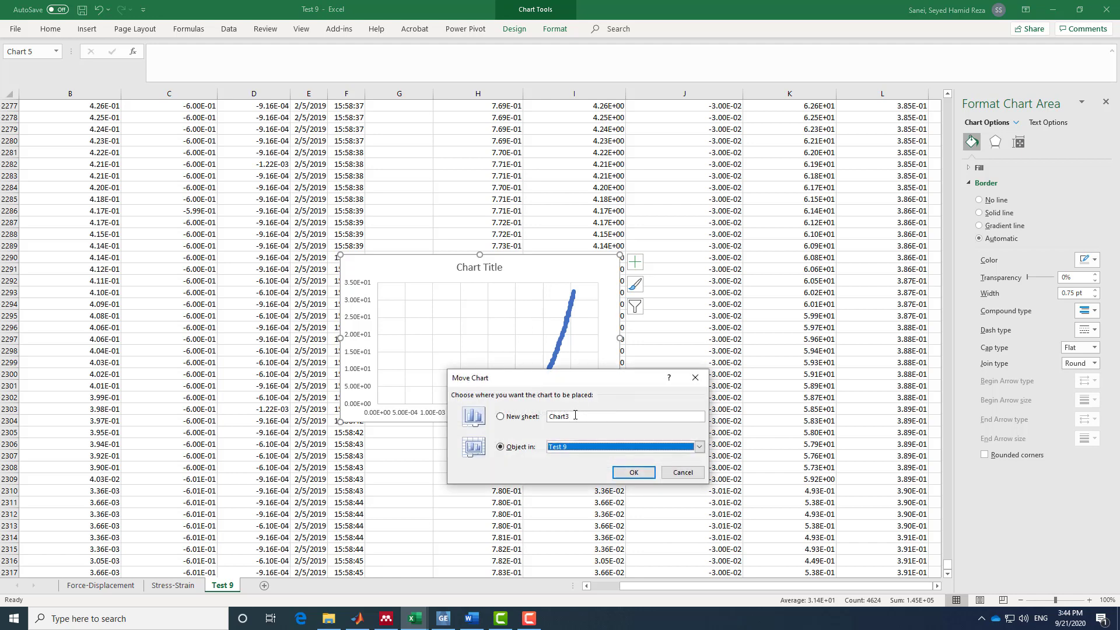
{"action": "left_click", "coordinate": [500, 418]}
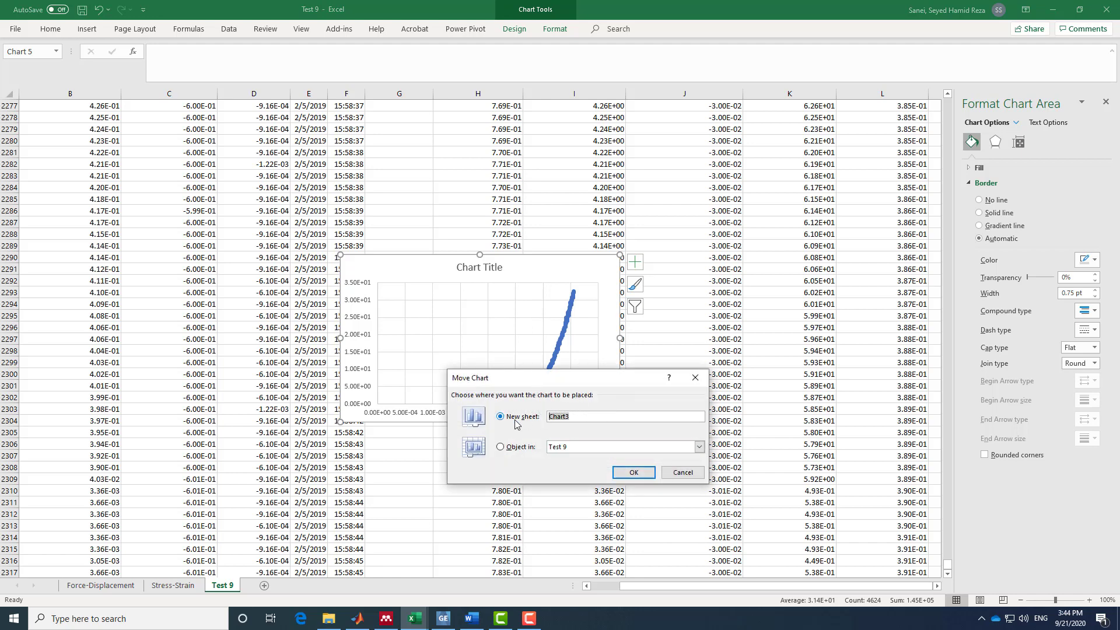
{"action": "type", "text": "Modulus"}
{"action": "left_click", "coordinate": [634, 472]}
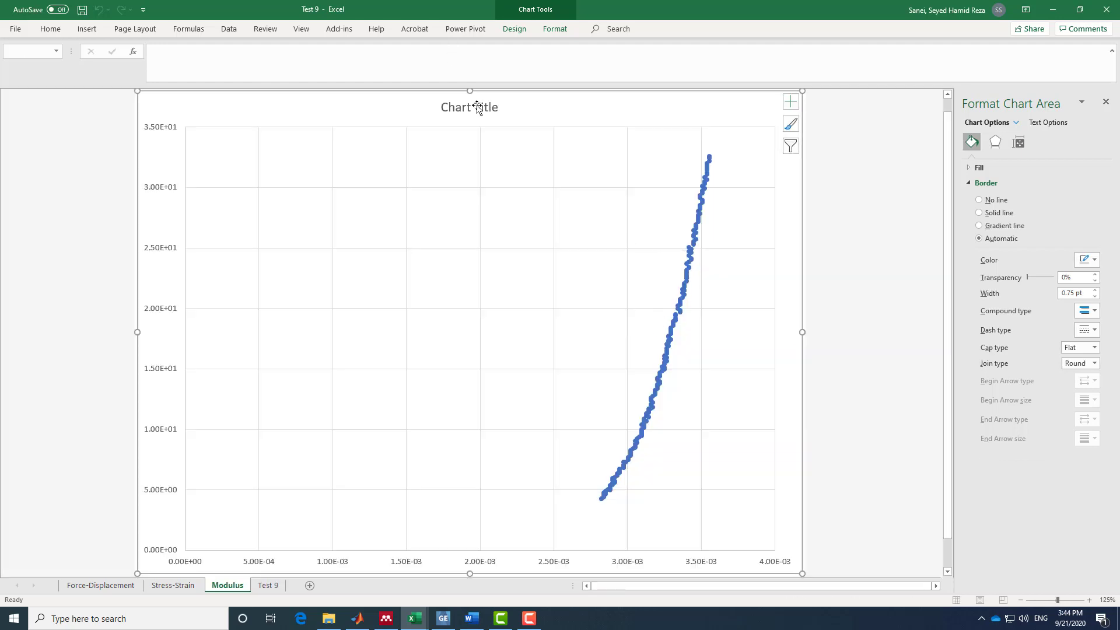
Step: Delete the title of the Modulus chart and select its plotted data series
{"action": "left_click", "coordinate": [477, 107]}
{"action": "key", "text": "Delete"}
{"action": "left_click", "coordinate": [493, 120]}
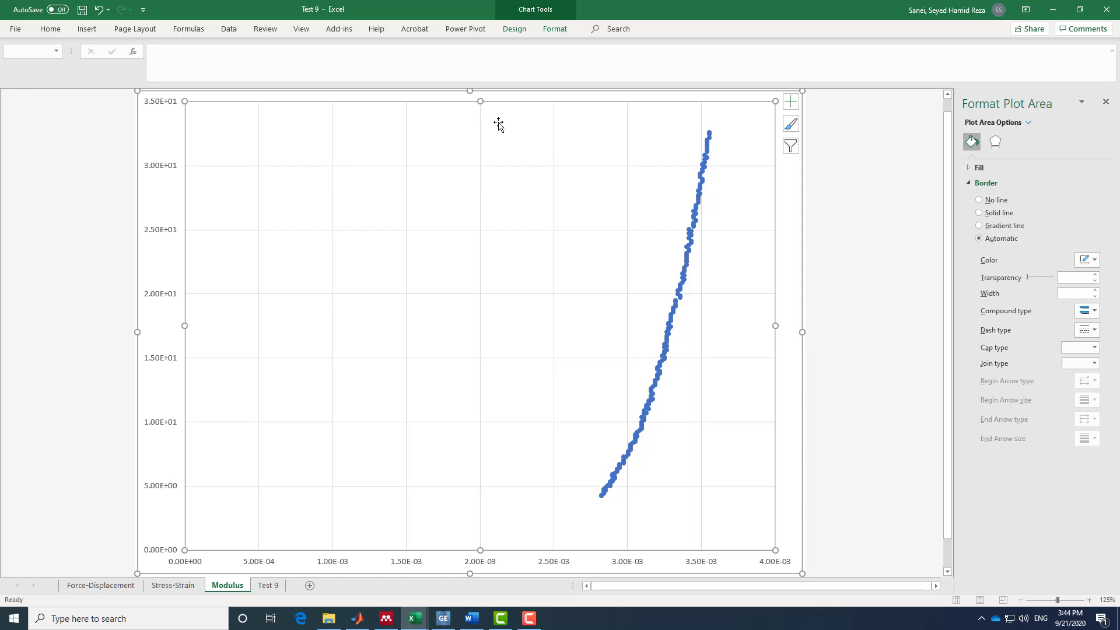
{"action": "left_click", "coordinate": [676, 309]}
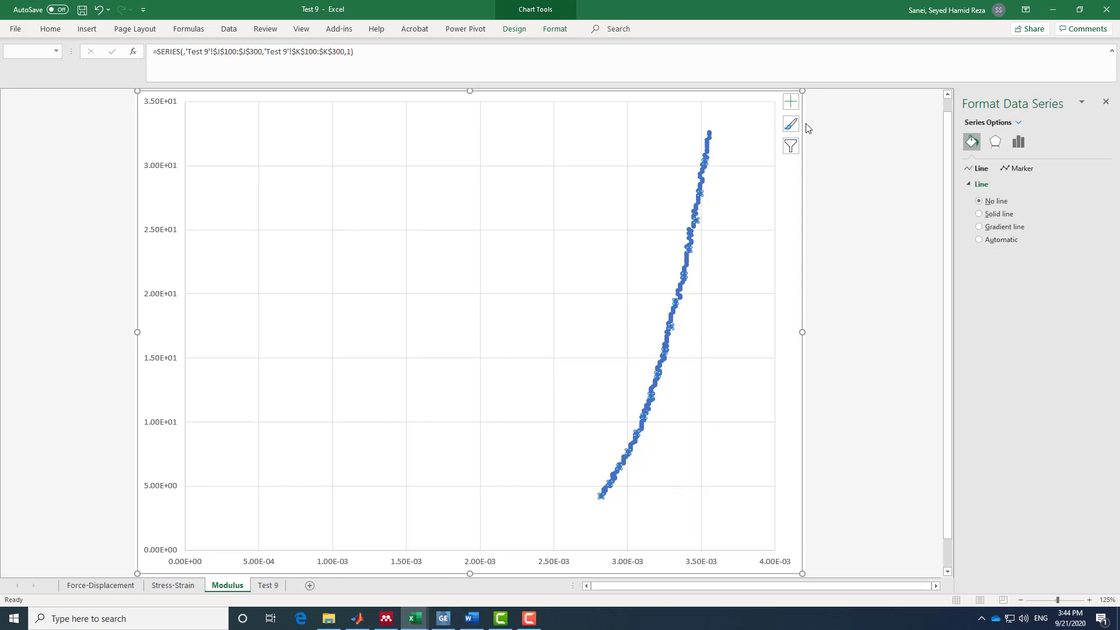
Step: Add a linear trendline to the data series on the Modulus chart and open its formatting options
{"action": "left_click", "coordinate": [790, 102]}
{"action": "left_click", "coordinate": [818, 199]}
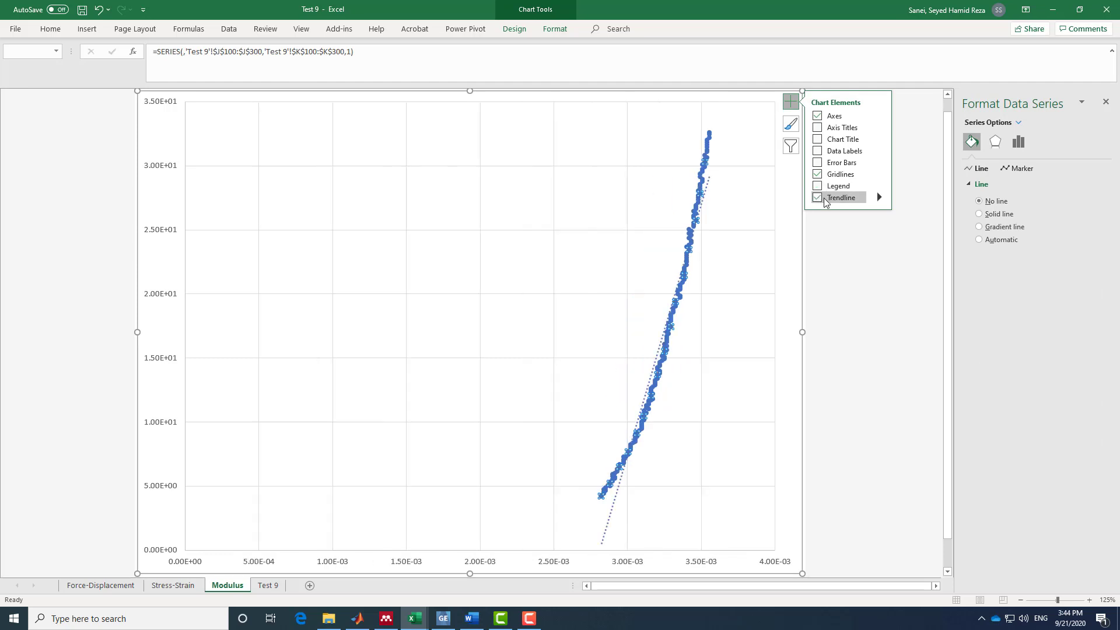
{"action": "left_click", "coordinate": [879, 198]}
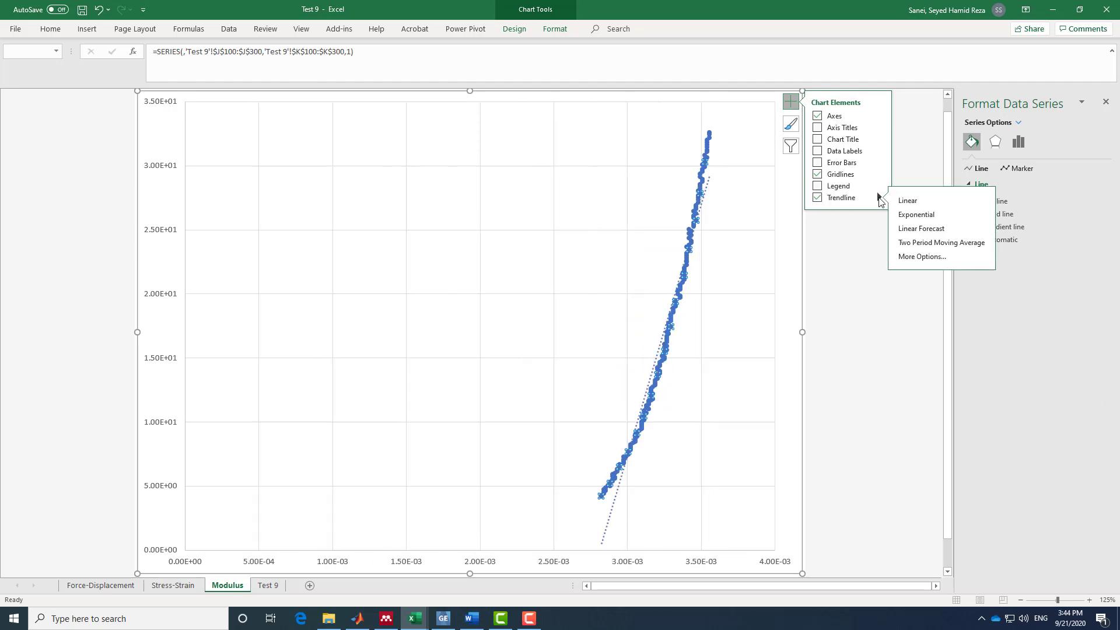
{"action": "left_click", "coordinate": [932, 257]}
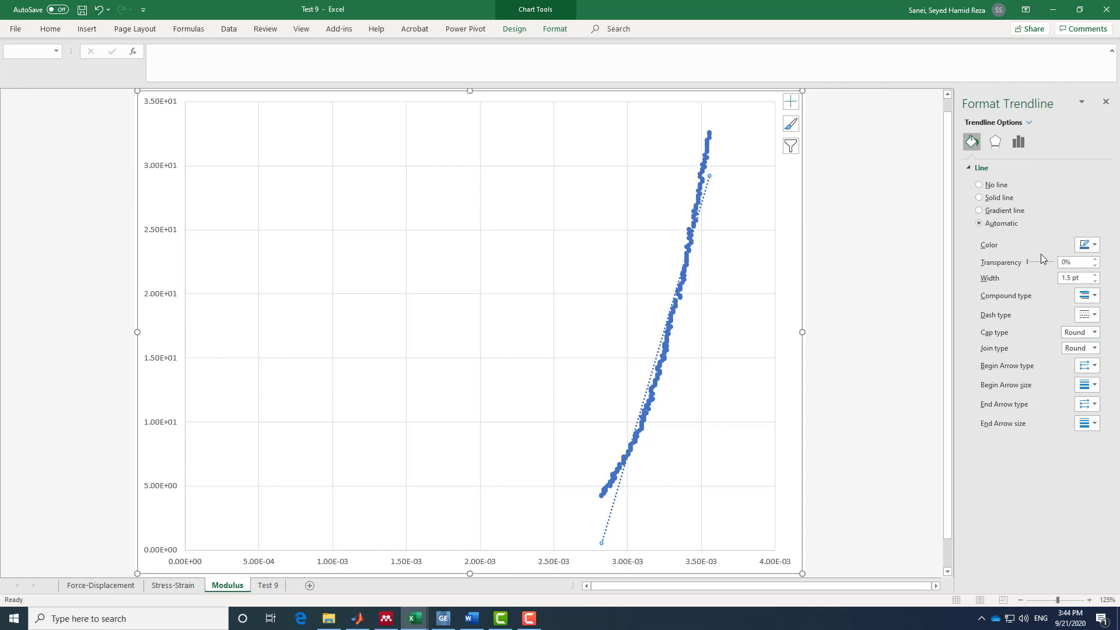
Step: Display the linear trendline's equation on the Modulus chart and move the equation label into the empty area beside the curve
{"action": "right_click", "coordinate": [648, 394]}
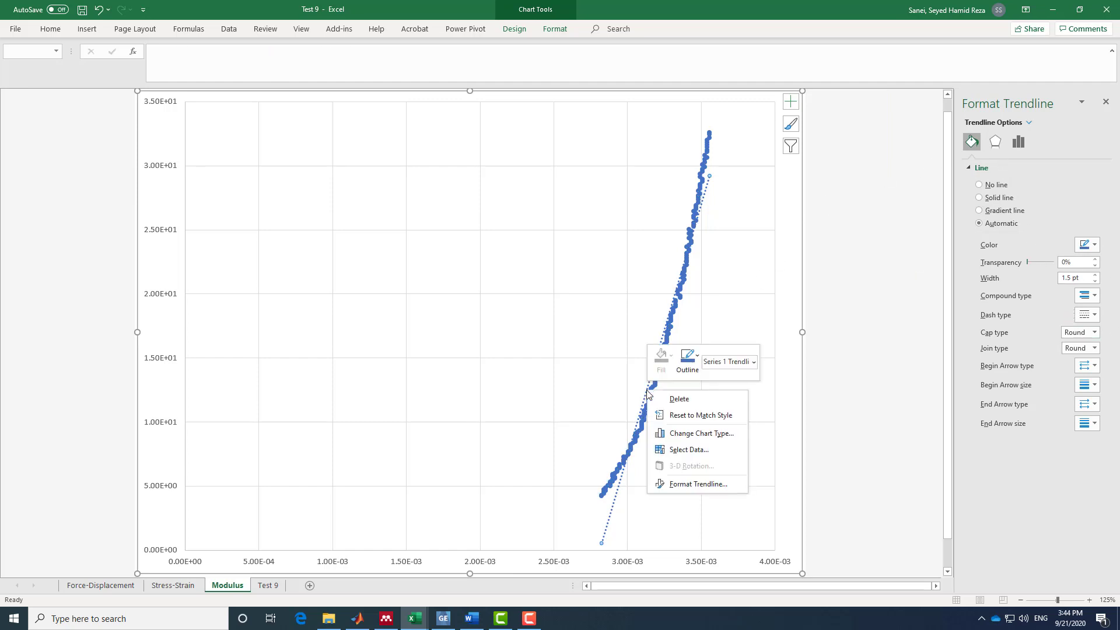
{"action": "left_click", "coordinate": [698, 484]}
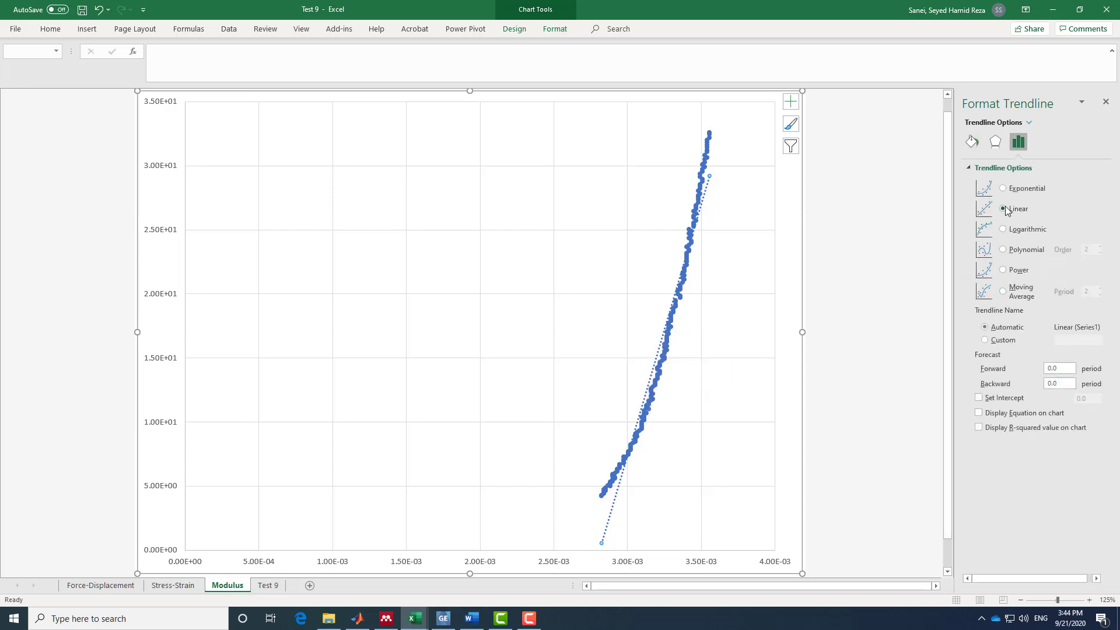
{"action": "left_click", "coordinate": [979, 413]}
{"action": "left_click_drag", "start_coordinate": [674, 182], "coordinate": [564, 178]}
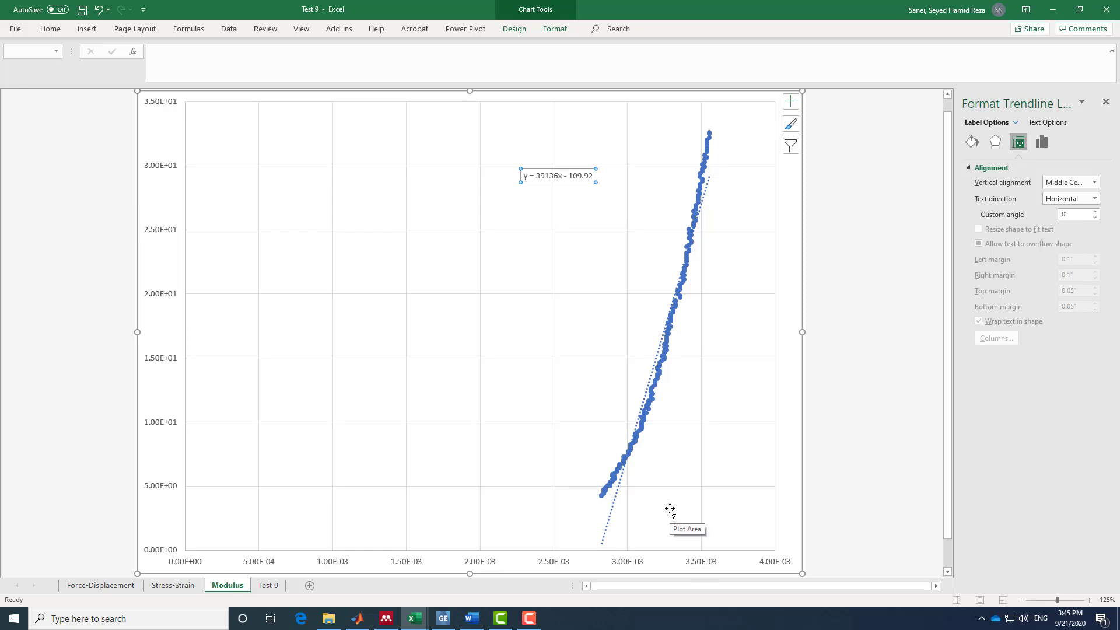
Step: Check the caliper measurements and testing machine settings in the Lab1TensionMeasurements_Spring 19 workbook, and return to the Test 9 workbook
{"action": "mouse_move", "coordinate": [421, 620]}
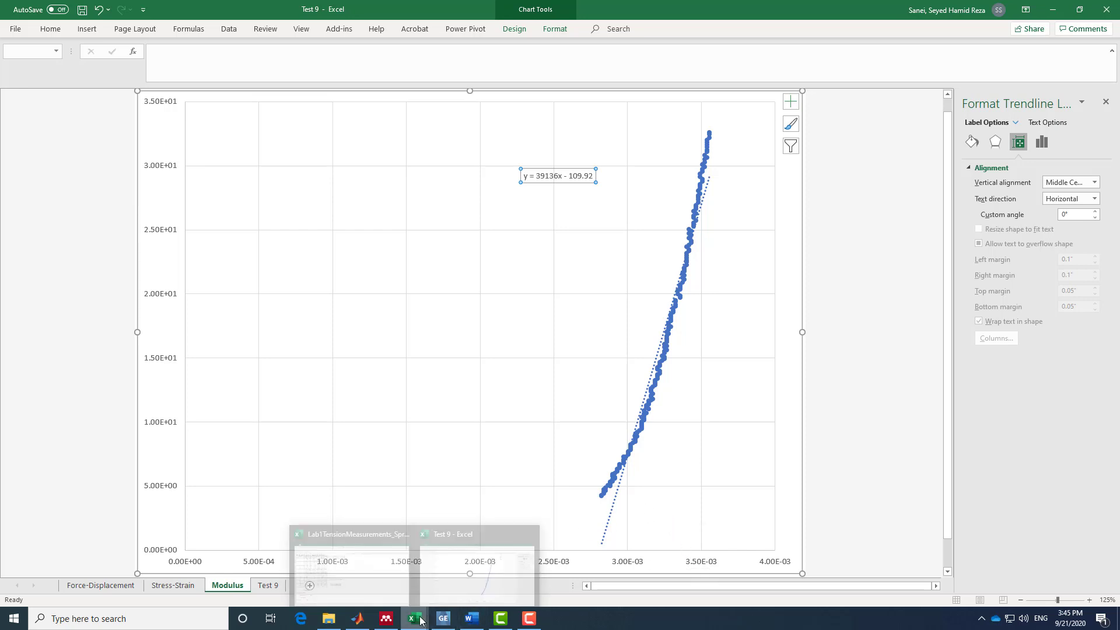
{"action": "left_click", "coordinate": [394, 577]}
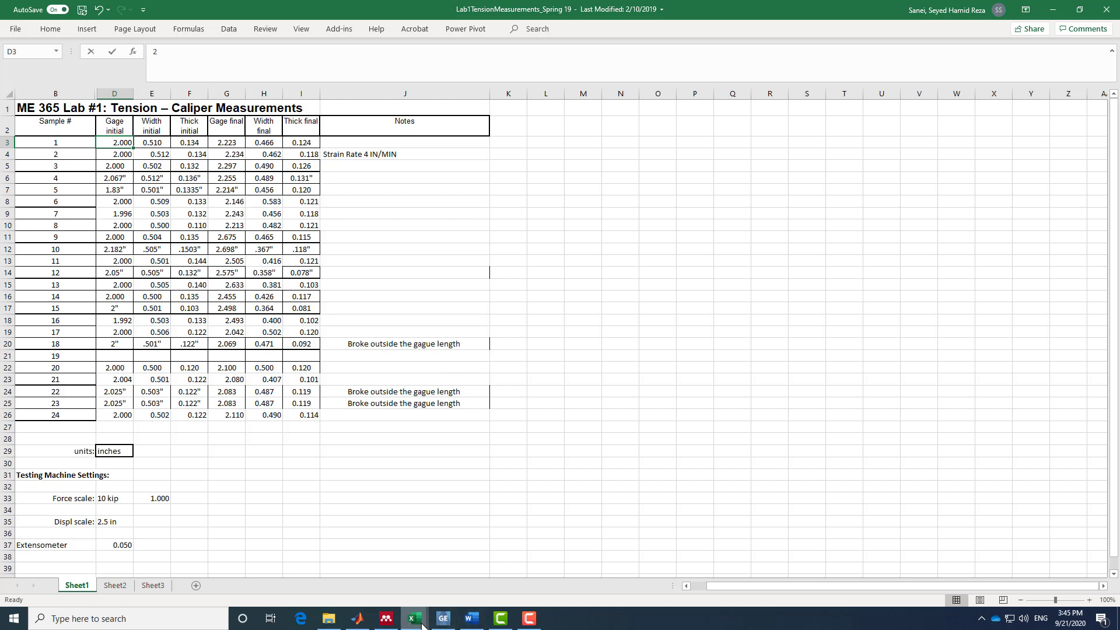
{"action": "mouse_move", "coordinate": [414, 618]}
{"action": "left_click", "coordinate": [456, 587]}
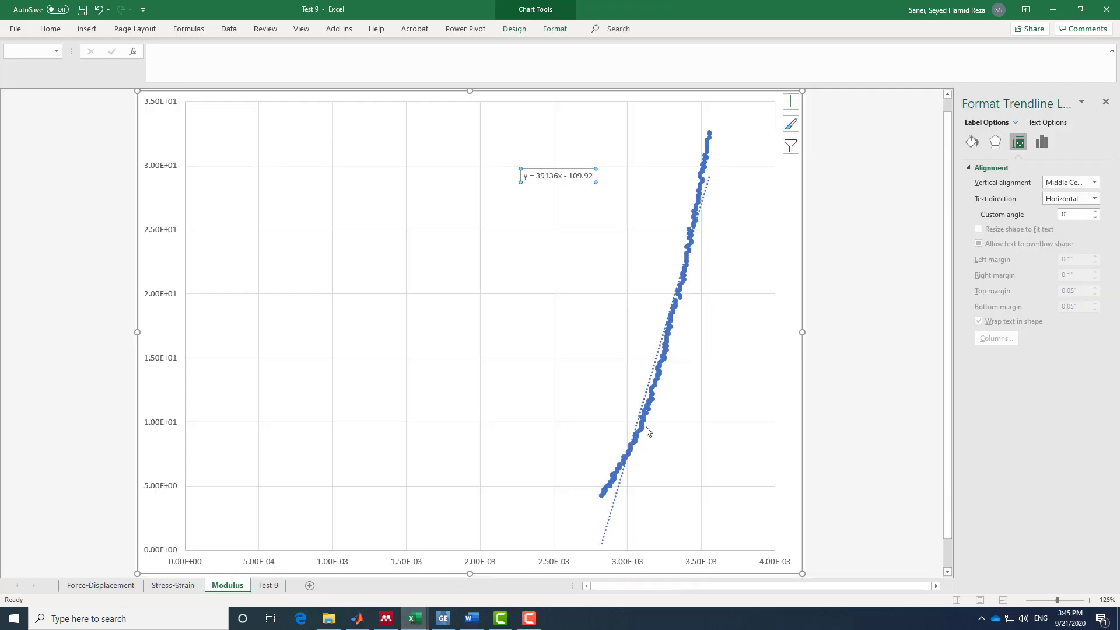
Step: Add a legend to the chart on the Stress-Strain sheet and show its placement options
{"action": "left_click", "coordinate": [172, 585]}
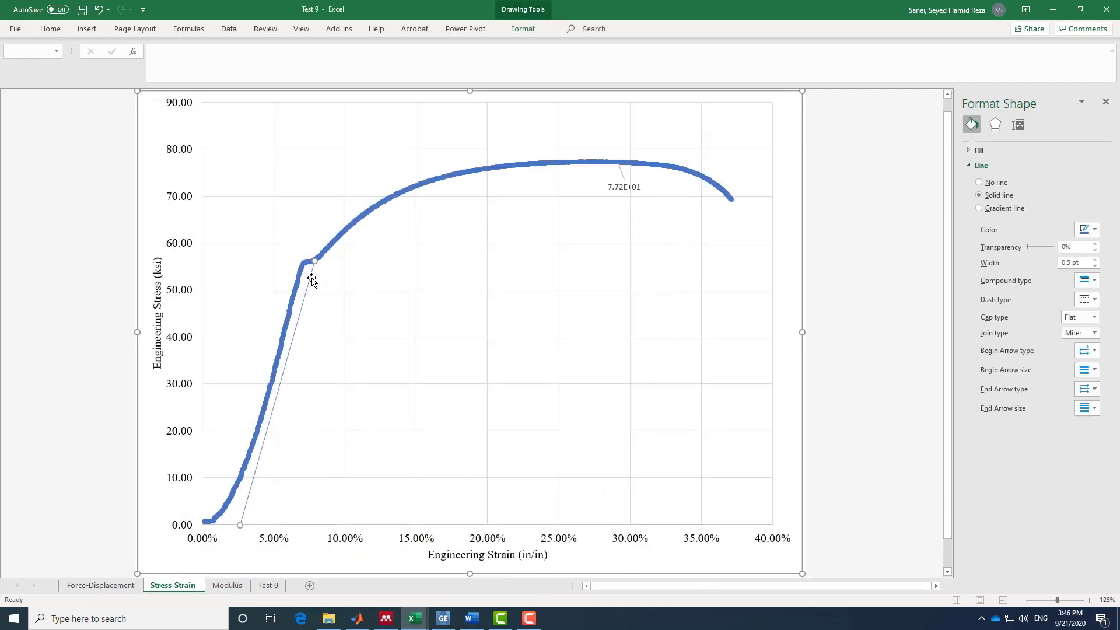
{"action": "mouse_move", "coordinate": [584, 169]}
{"action": "left_click", "coordinate": [782, 125]}
{"action": "left_click", "coordinate": [790, 101]}
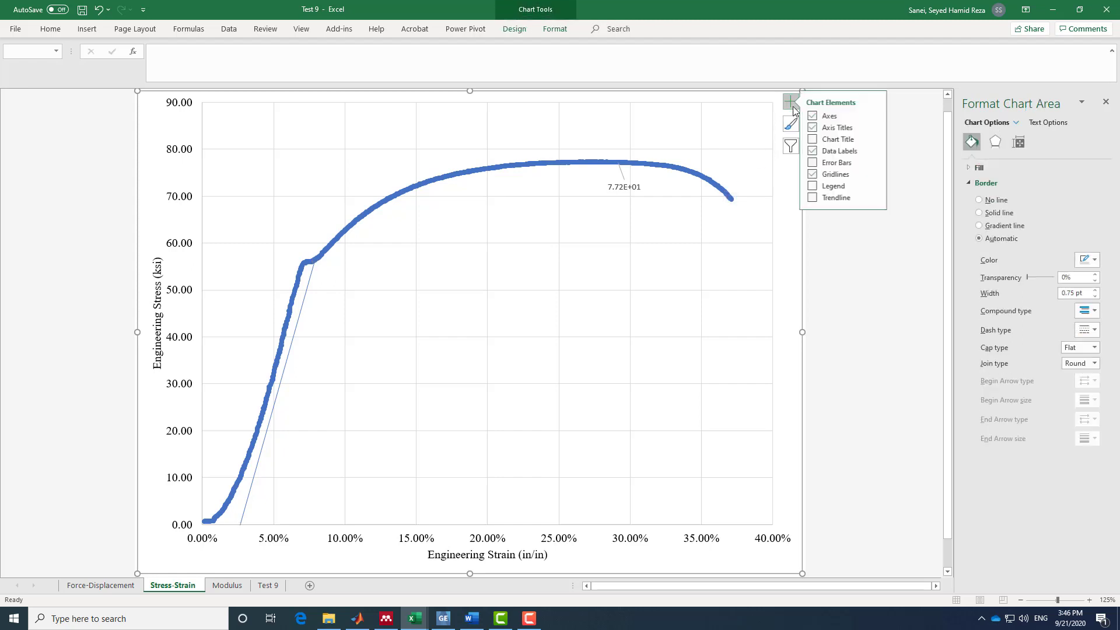
{"action": "left_click", "coordinate": [861, 186]}
{"action": "left_click", "coordinate": [879, 187]}
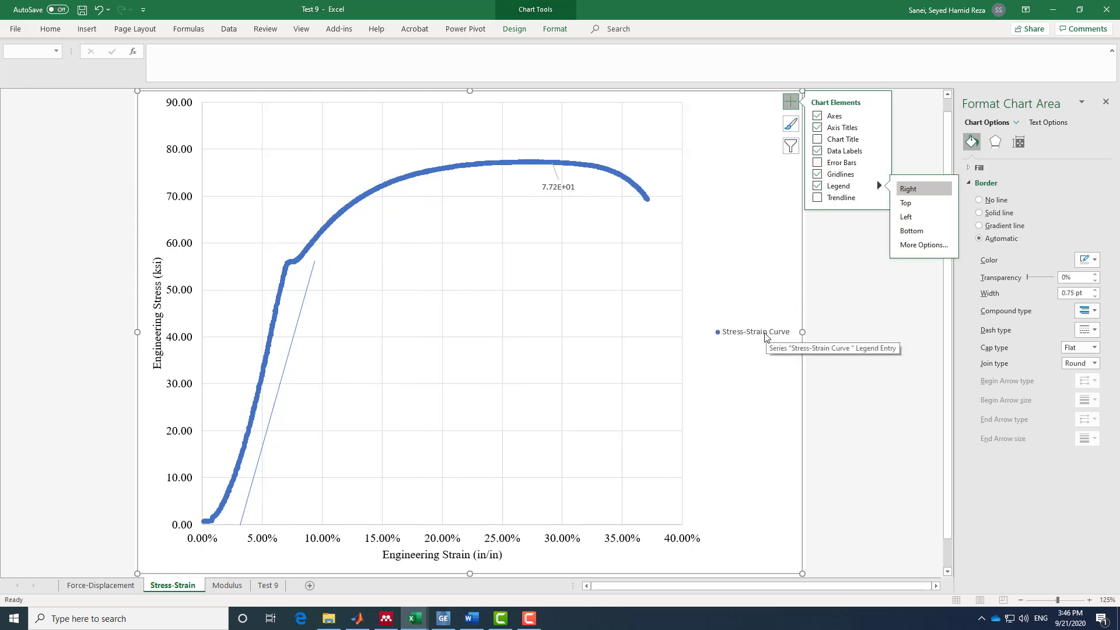